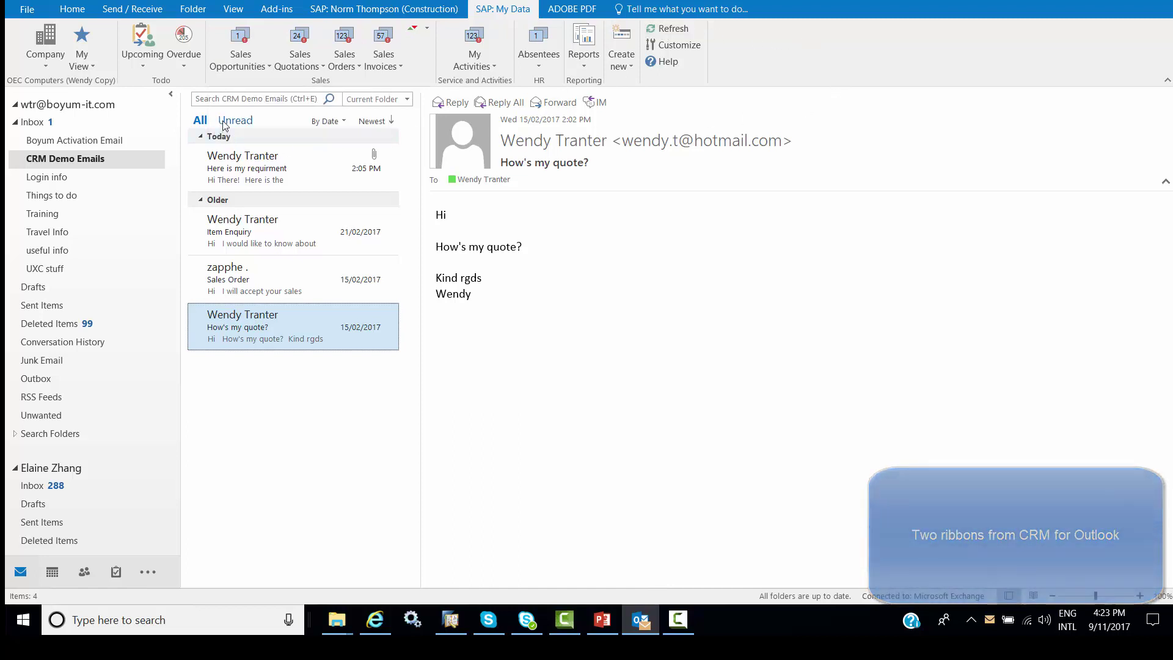
Display the SAP customer data for the selected email and list the business partners matching its sender.
left_click(360, 9)
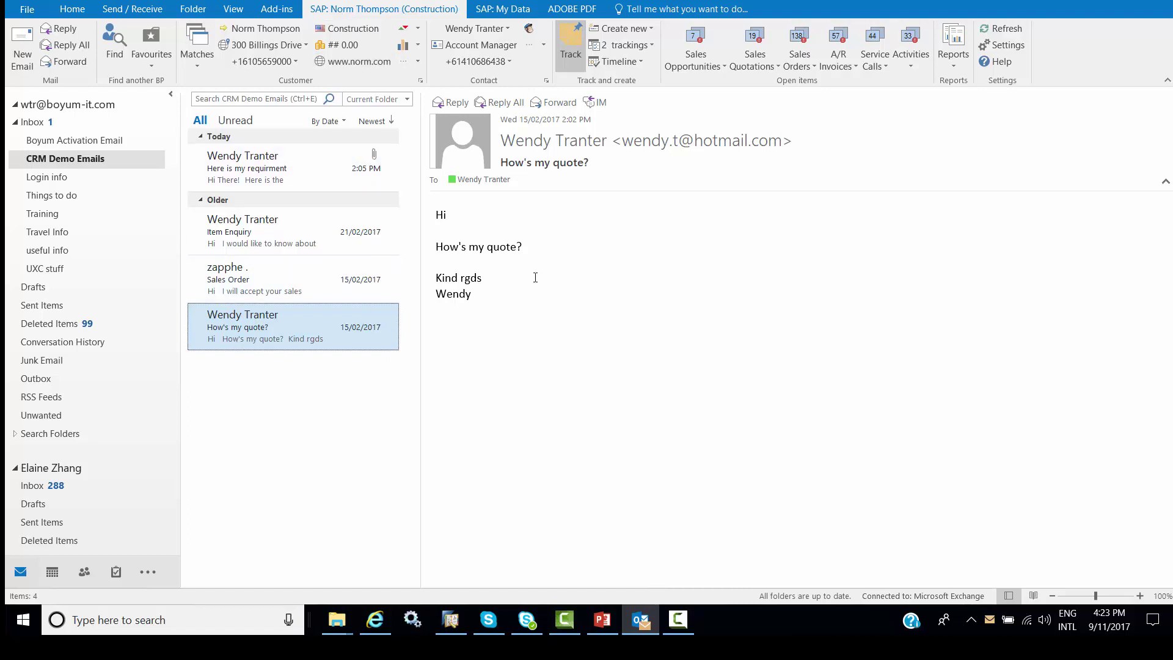
left_click(197, 67)
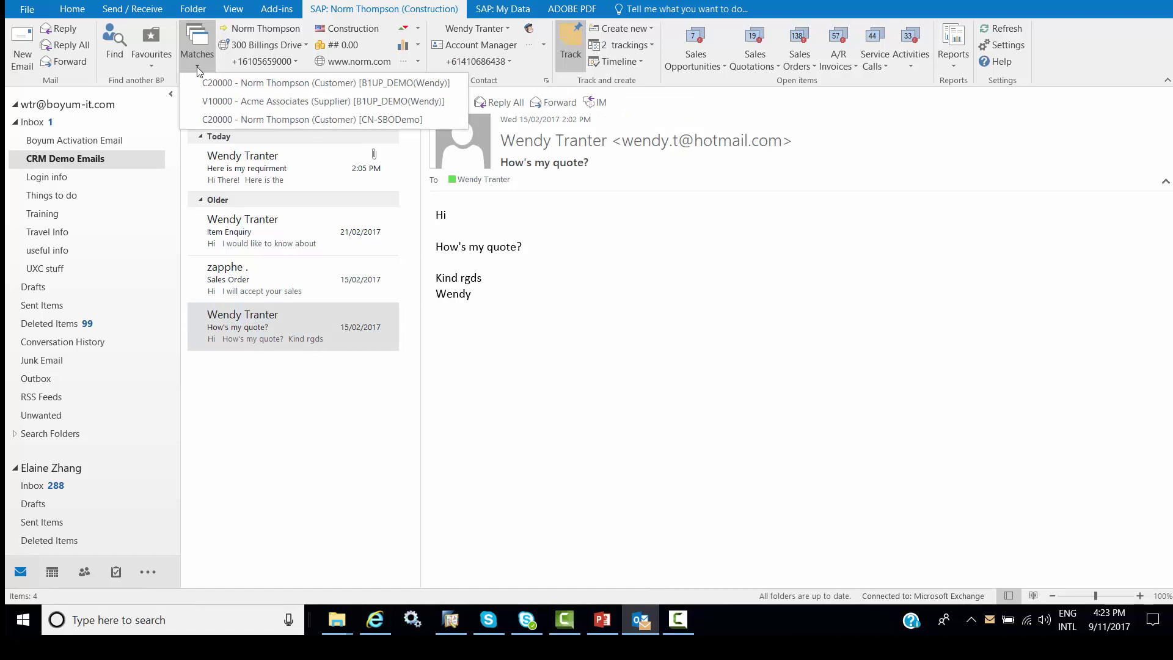
left_click(263, 149)
Switch the email's matched business partner to the supplier Acme Associates and back to the B1UP_DEMO(Wendy) customer.
left_click(204, 67)
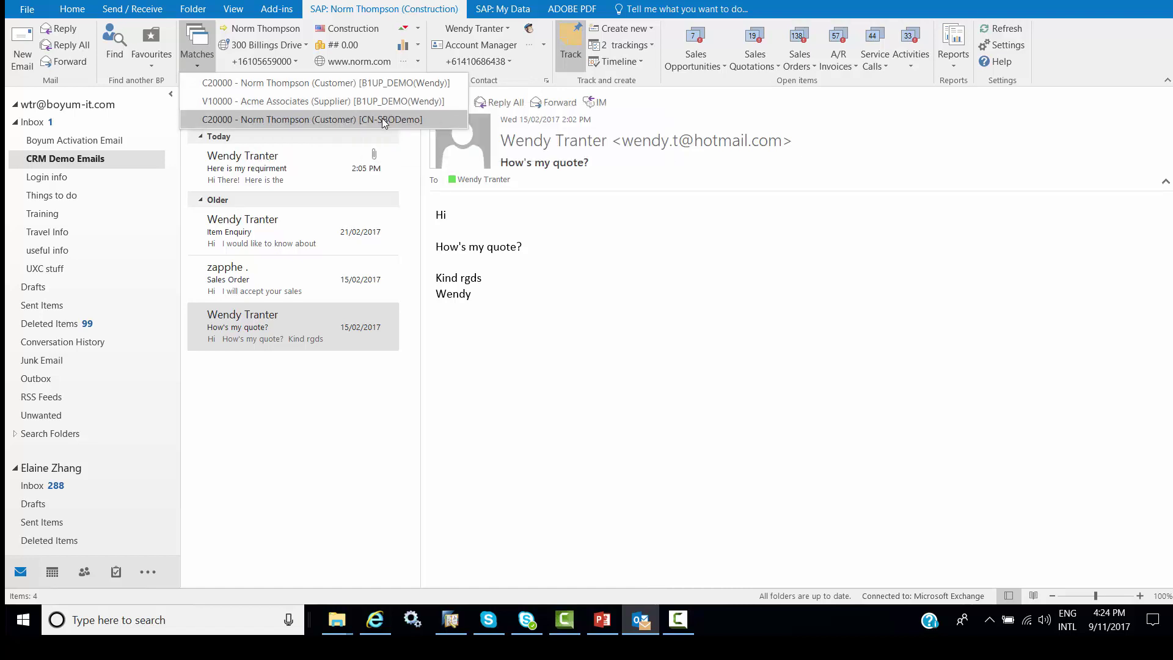
left_click(231, 101)
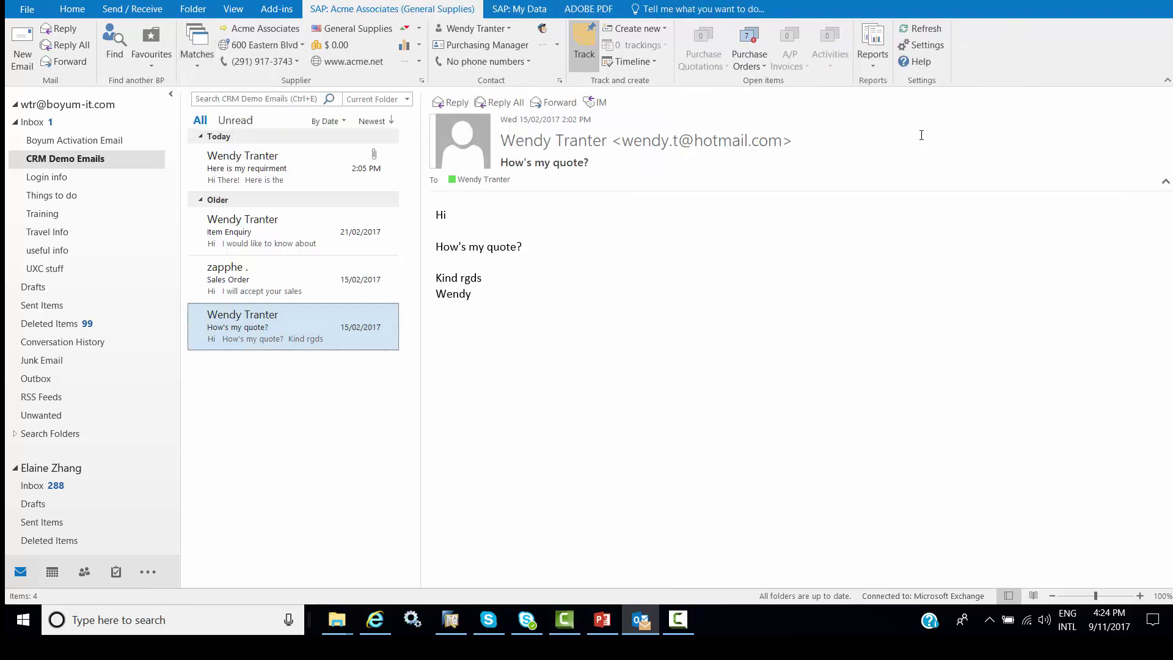
left_click(202, 64)
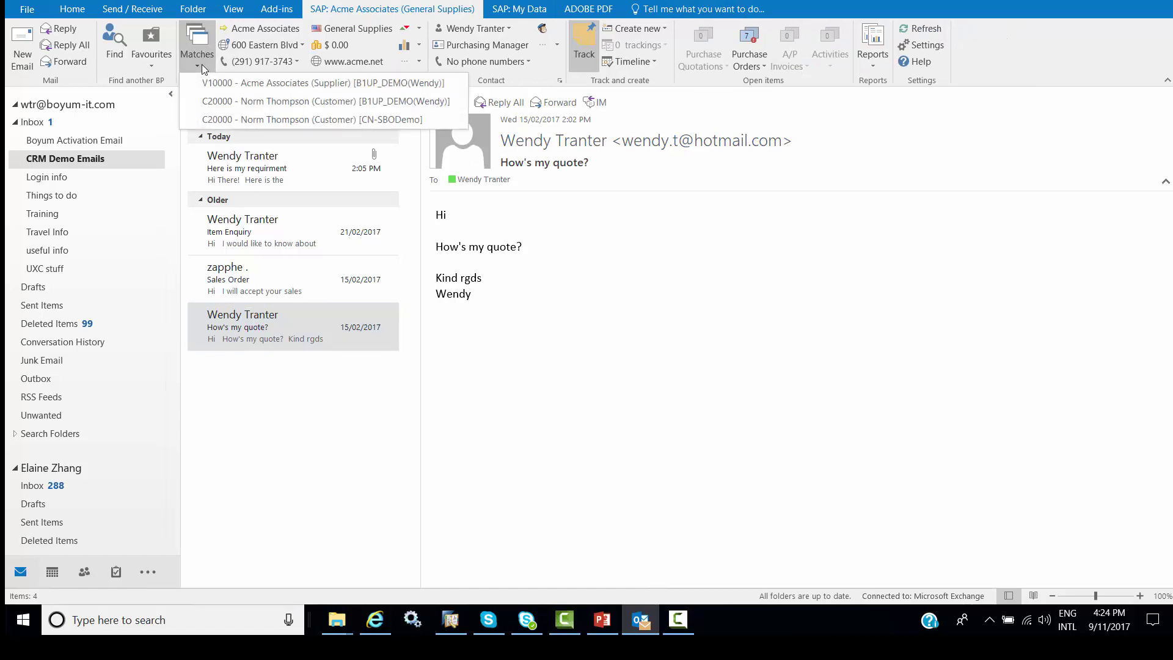
left_click(206, 103)
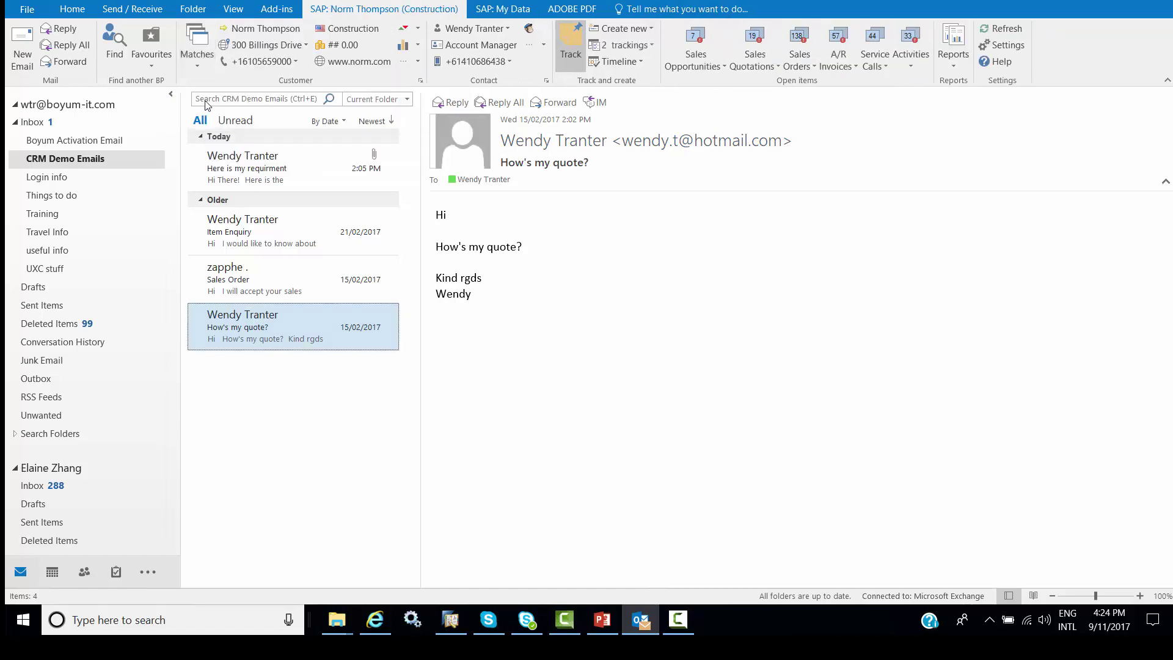
Open the customer's Business Partner record and review its Remarks, Contact Persons, Addresses, Udfs, Properties and General details.
left_click(261, 35)
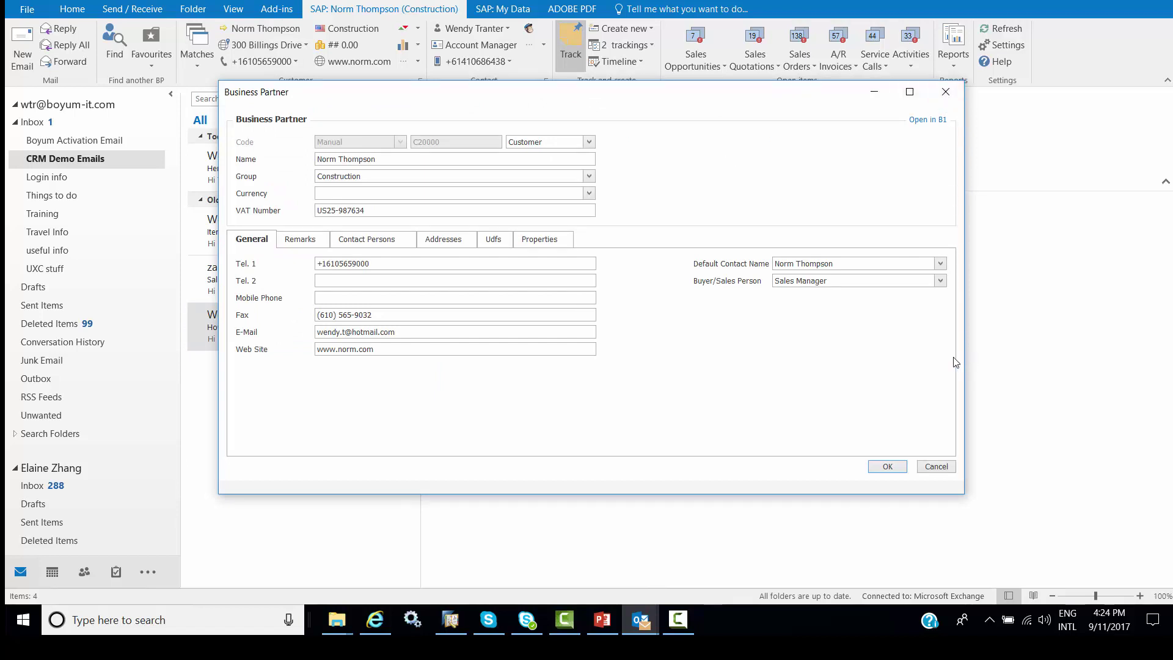
left_click(310, 242)
left_click(365, 246)
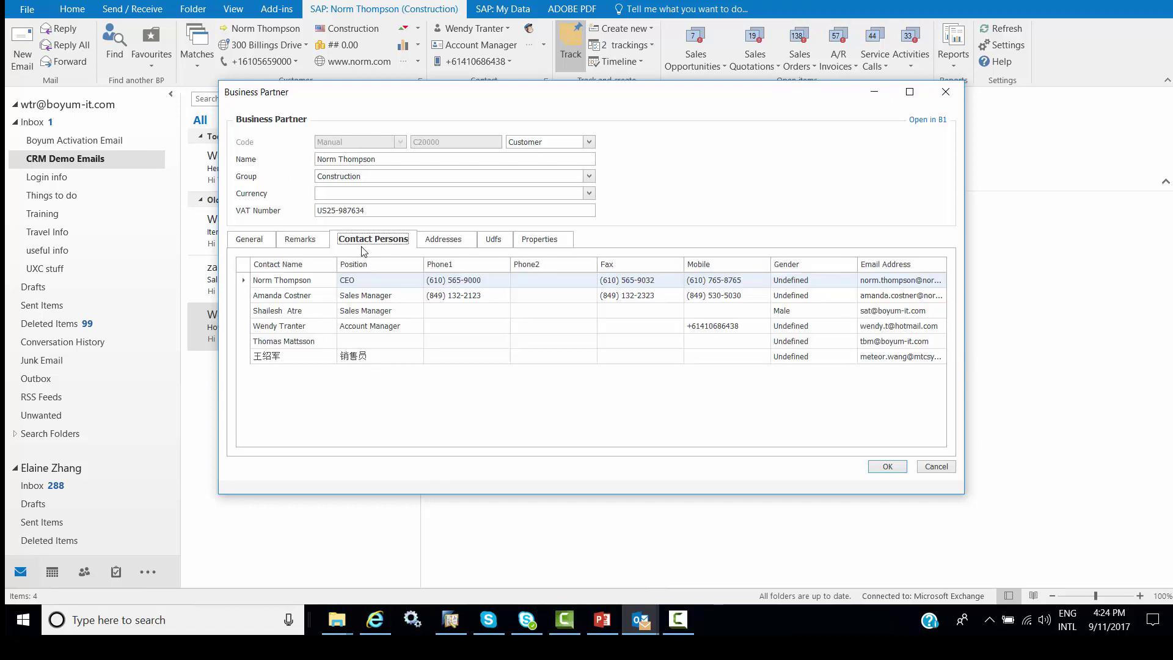
left_click(444, 247)
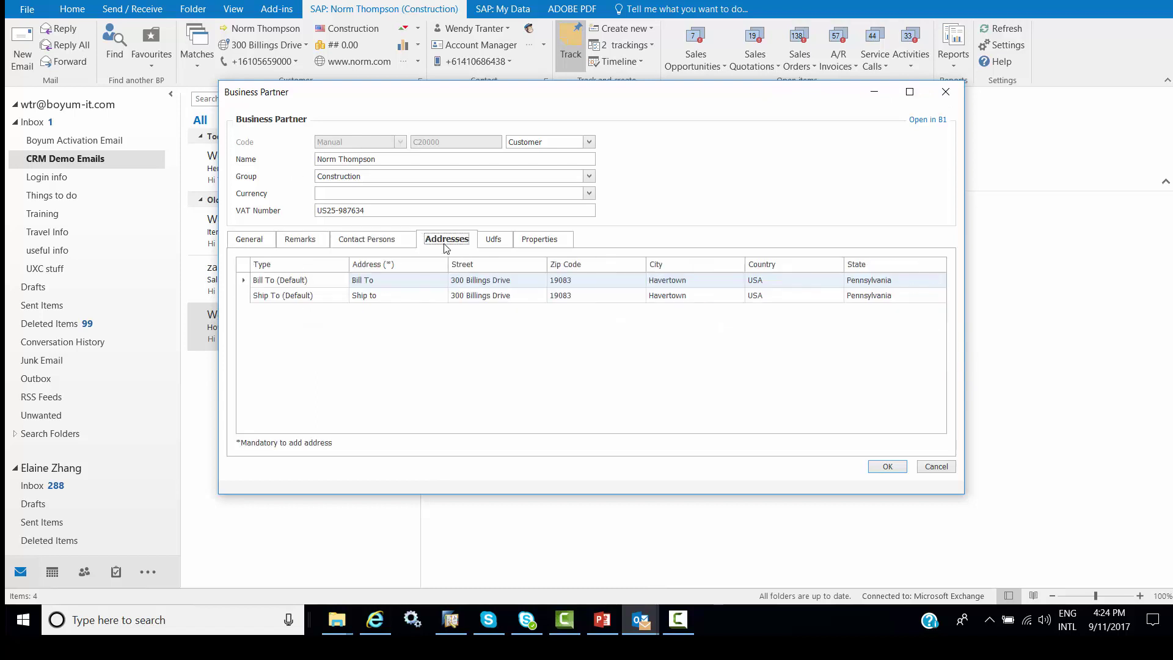
left_click(495, 244)
left_click(545, 243)
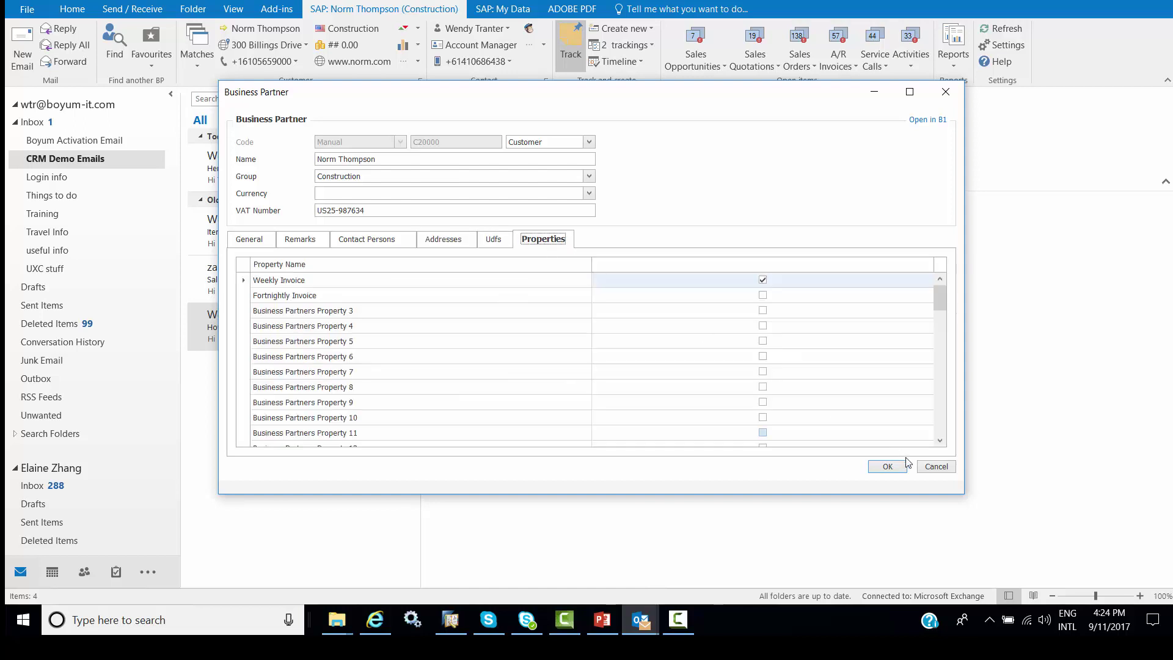
left_click(264, 244)
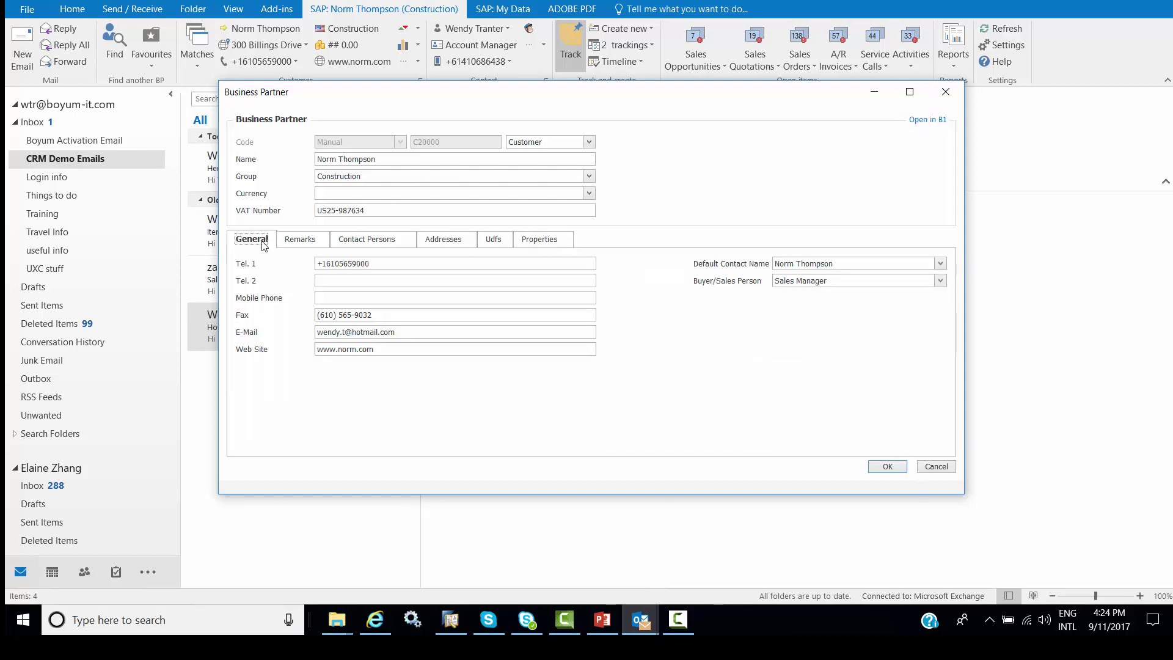
Open the customer's master data in SAP Business One, close it and return to the Outlook mail window.
left_click(919, 122)
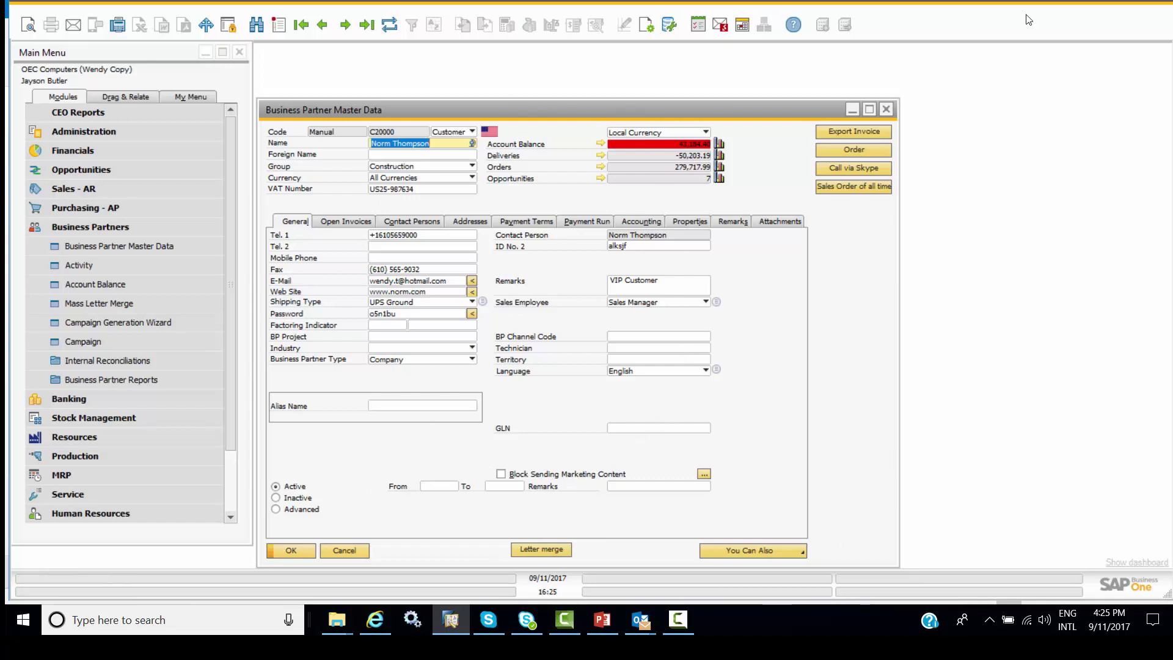
left_click(886, 109)
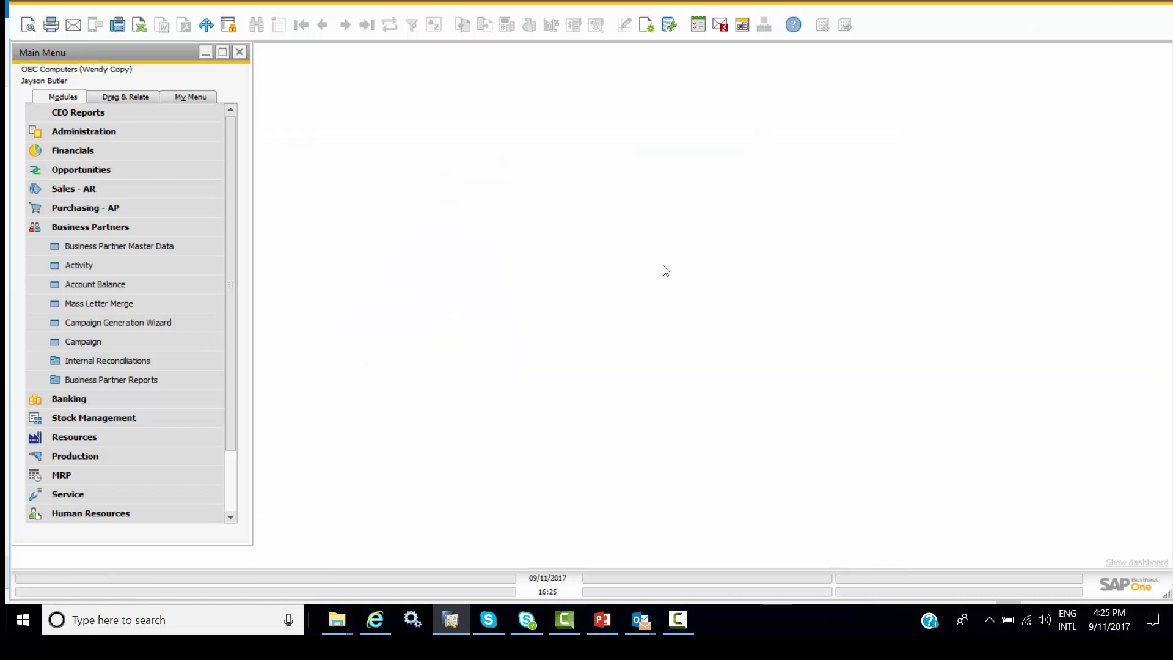
mouse_move(639, 614)
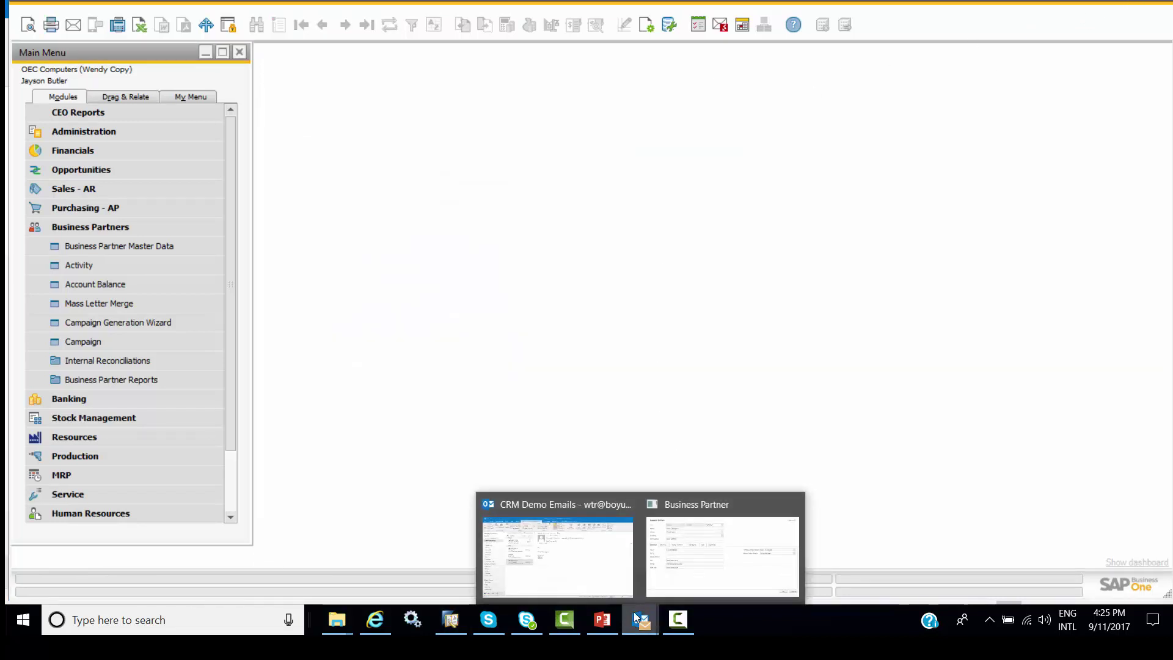
left_click(612, 593)
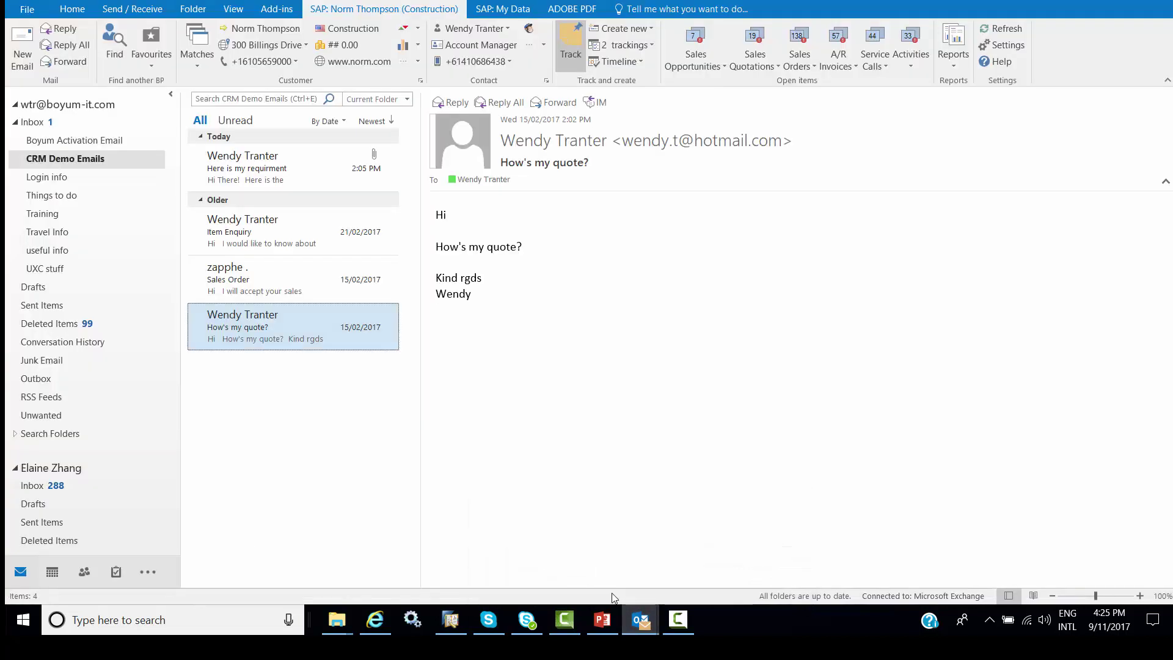
View the customer's address map, try calling the Tel 1 number over Skype and close the call confirmation.
left_click(306, 42)
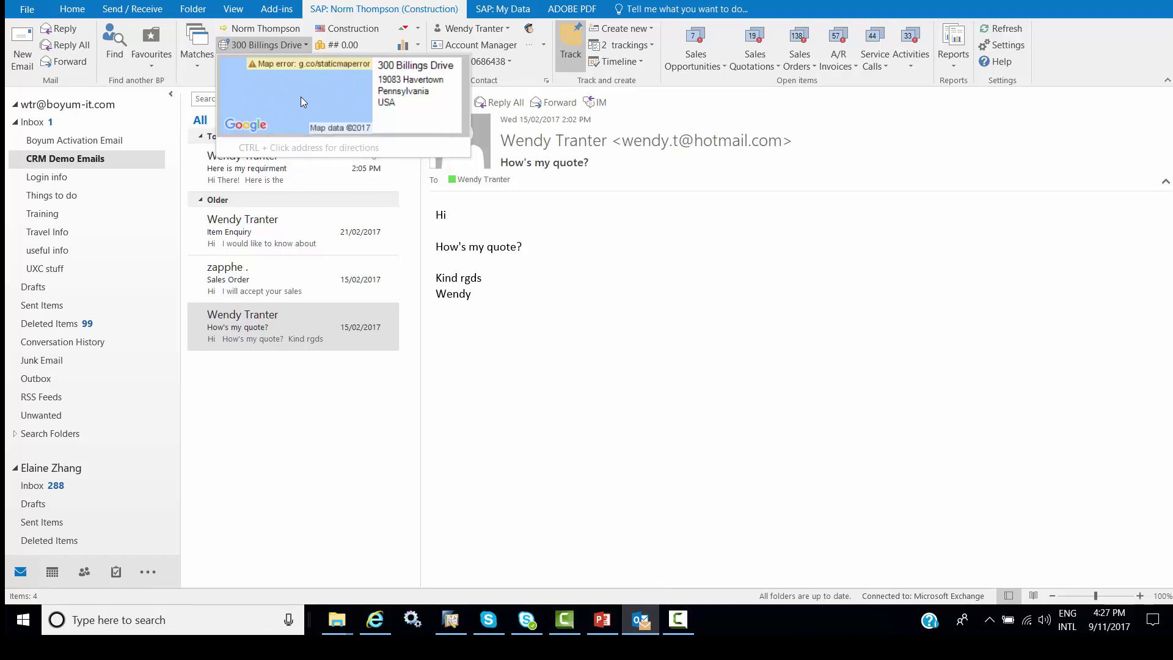
mouse_move(276, 65)
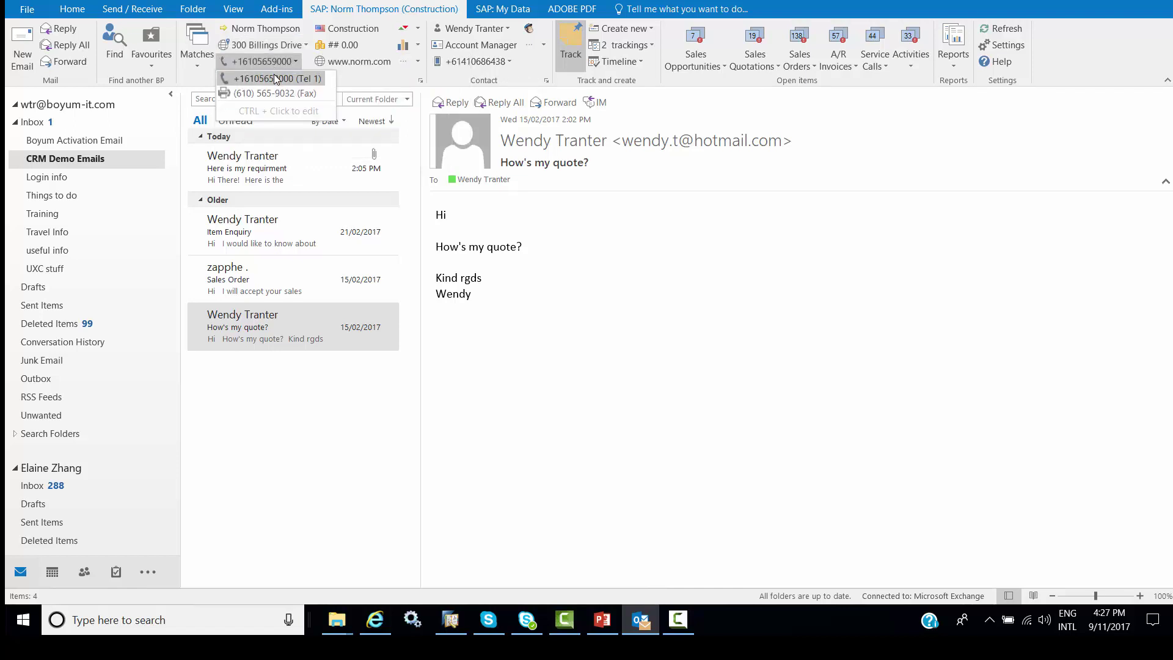
left_click(276, 78)
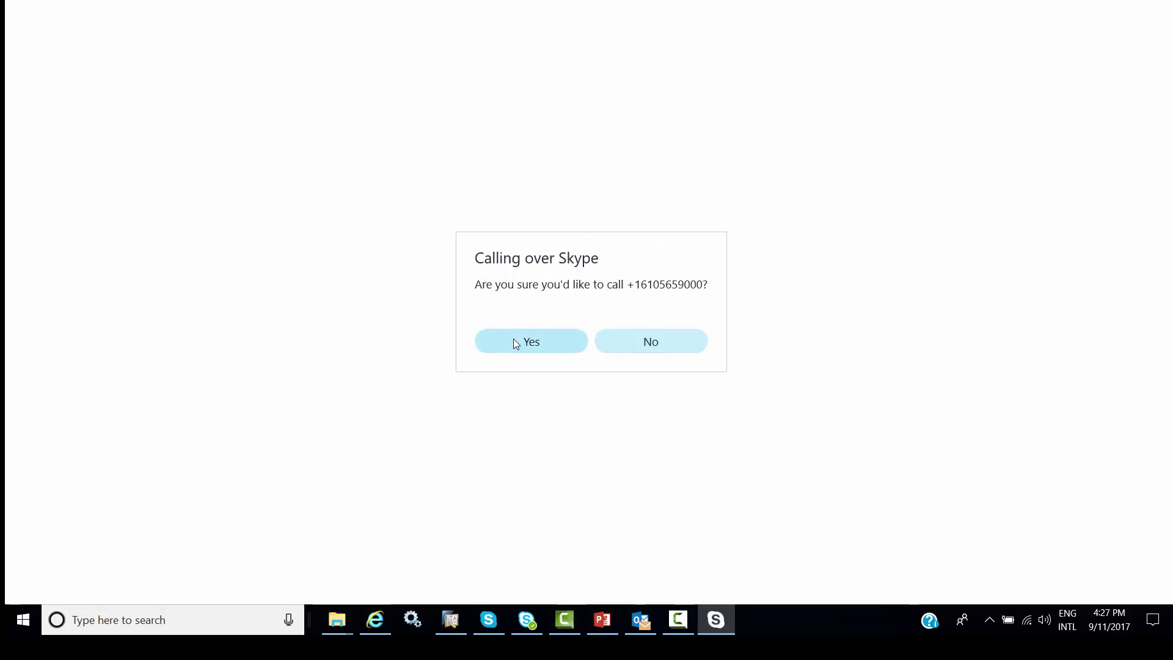
left_click(1161, 3)
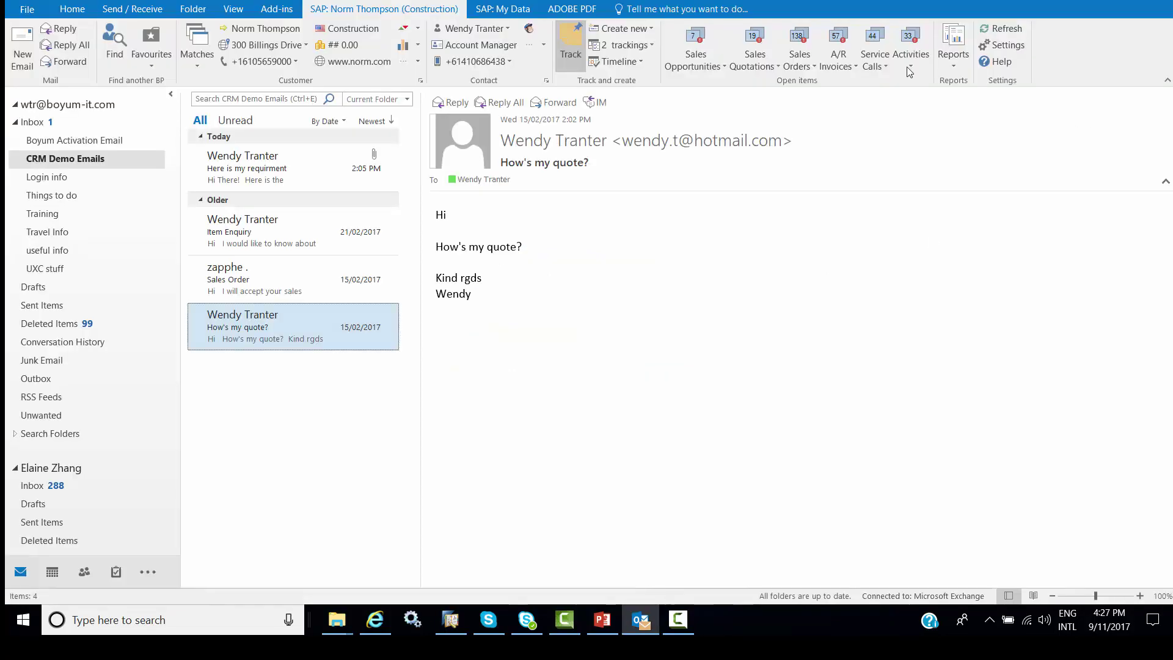
View the customer's account balance in SAP Business One, close its windows and return to Outlook.
left_click(332, 46)
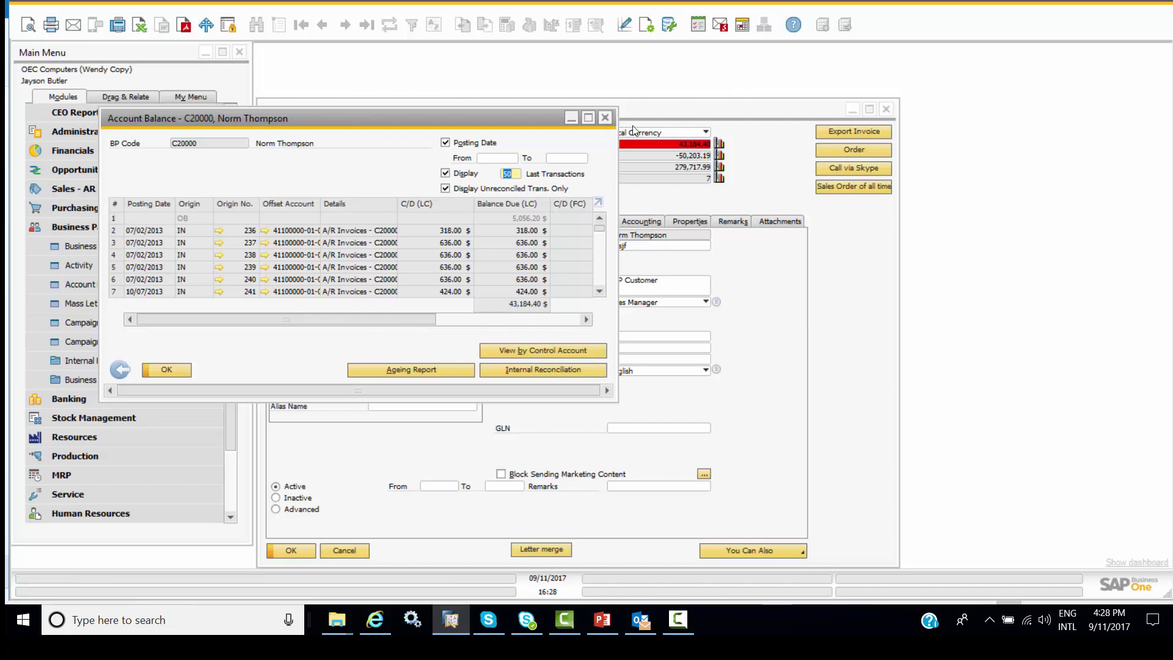
left_click(605, 117)
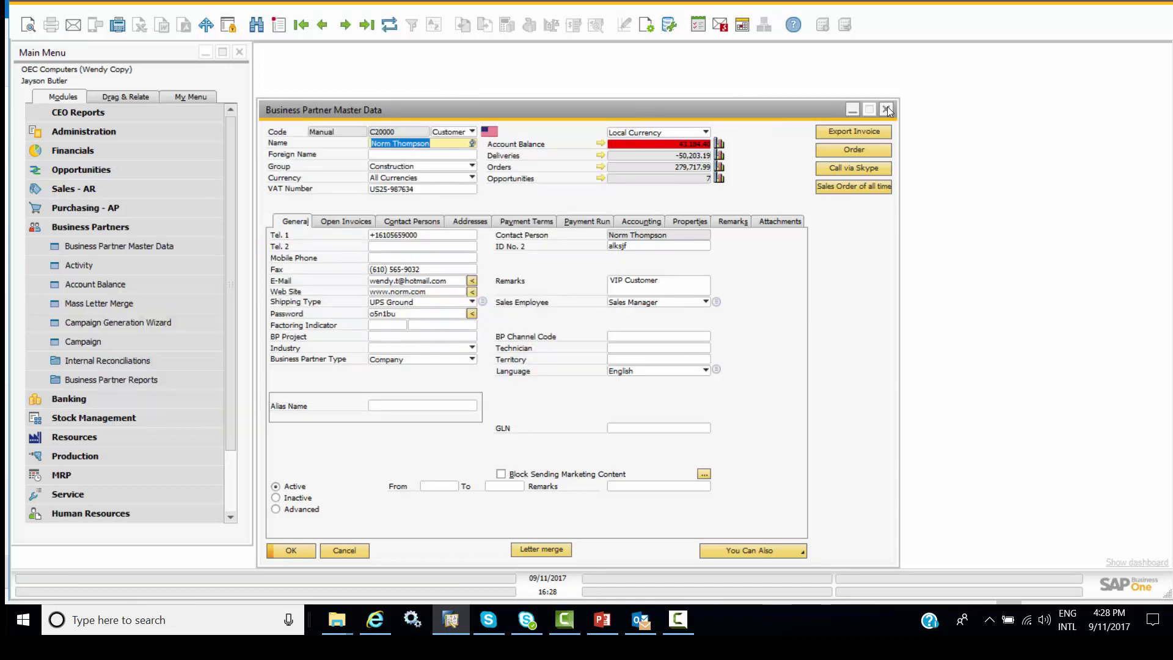
left_click(886, 109)
key("alt+Tab")
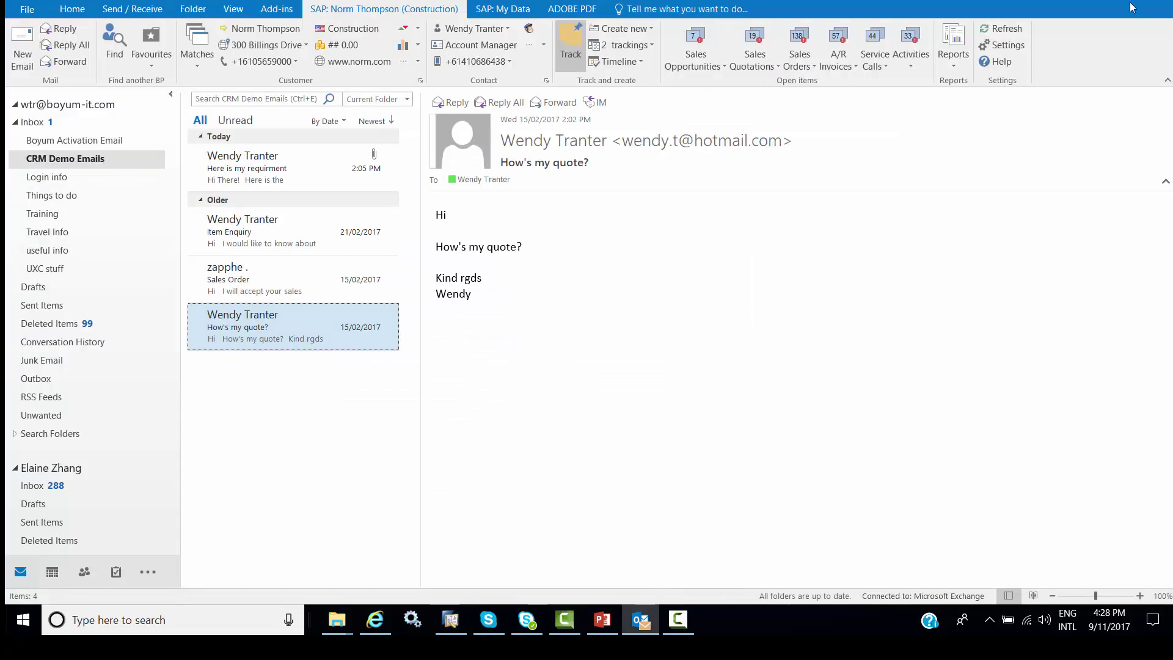
Open the customer's website from the customer data, close its page and return to Outlook.
left_click(361, 61)
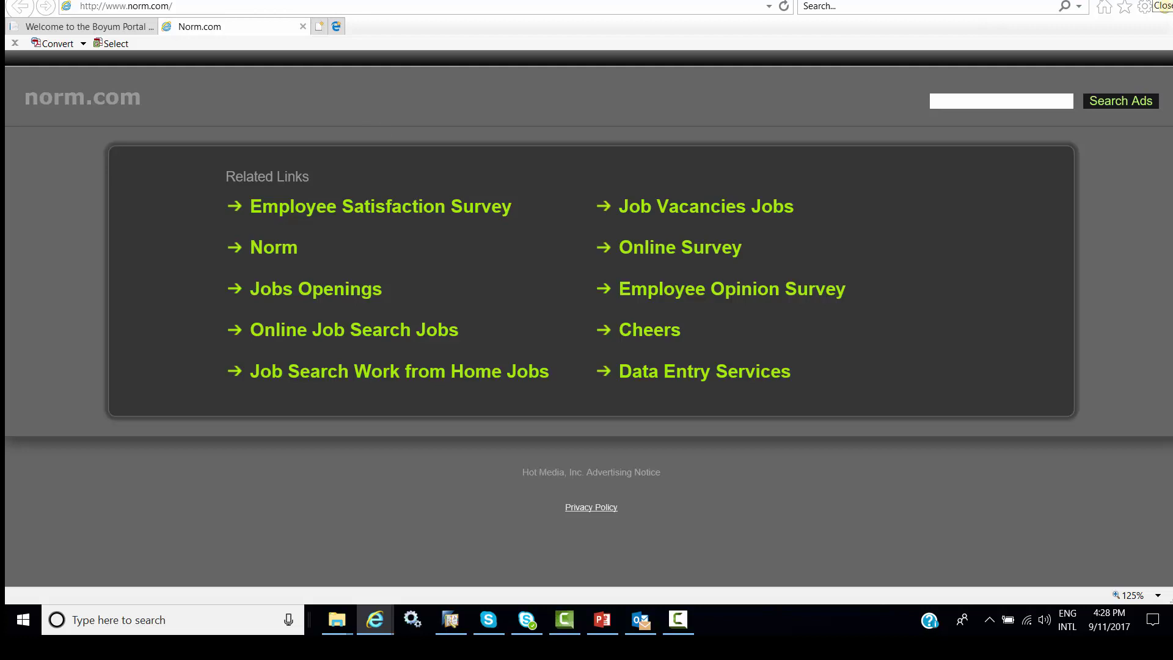
left_click(302, 26)
key("alt+Tab")
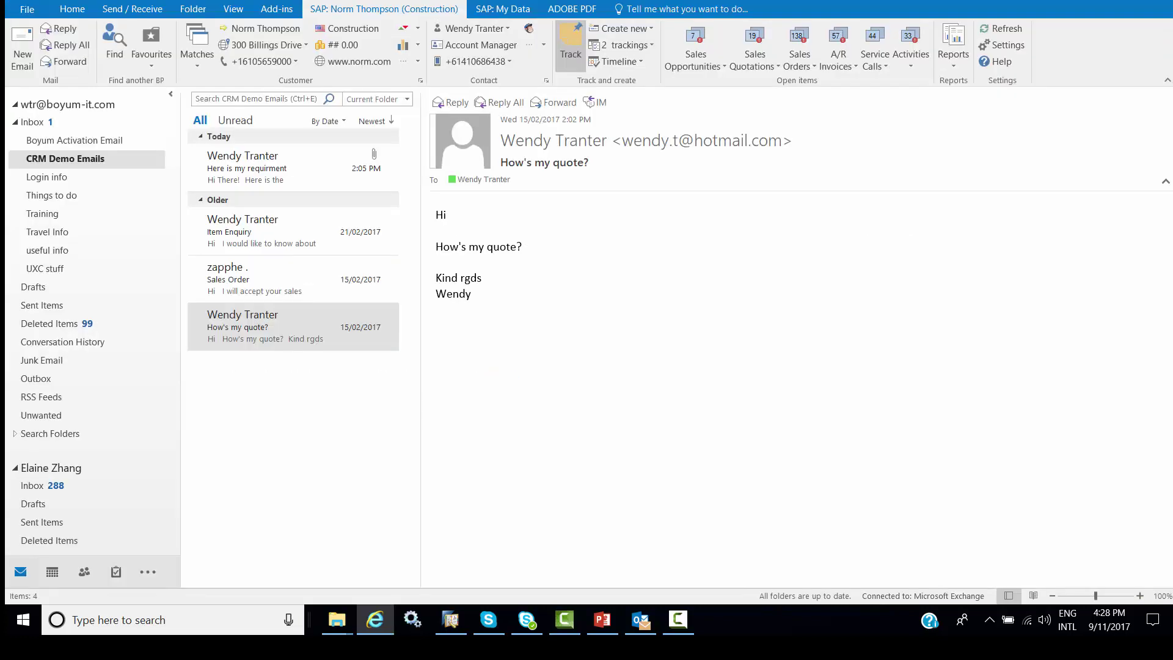
Open the Sales Analysis Report criteria from the customer's year-to-date sales figure, close them and return to Outlook.
left_click(406, 29)
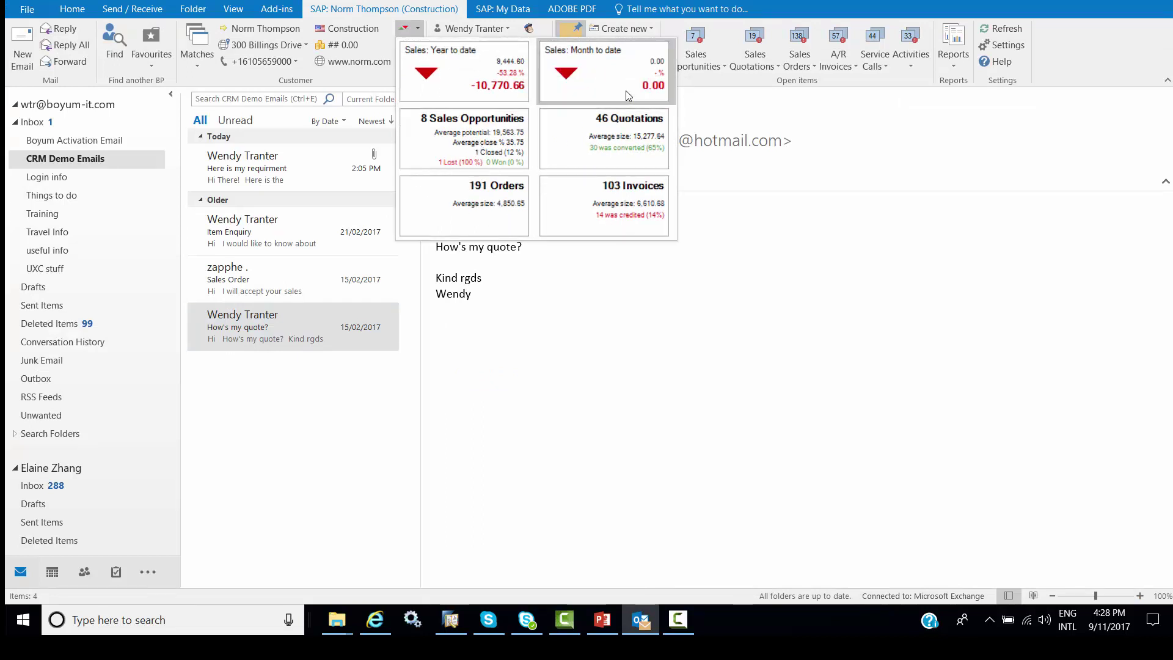
left_click(469, 85)
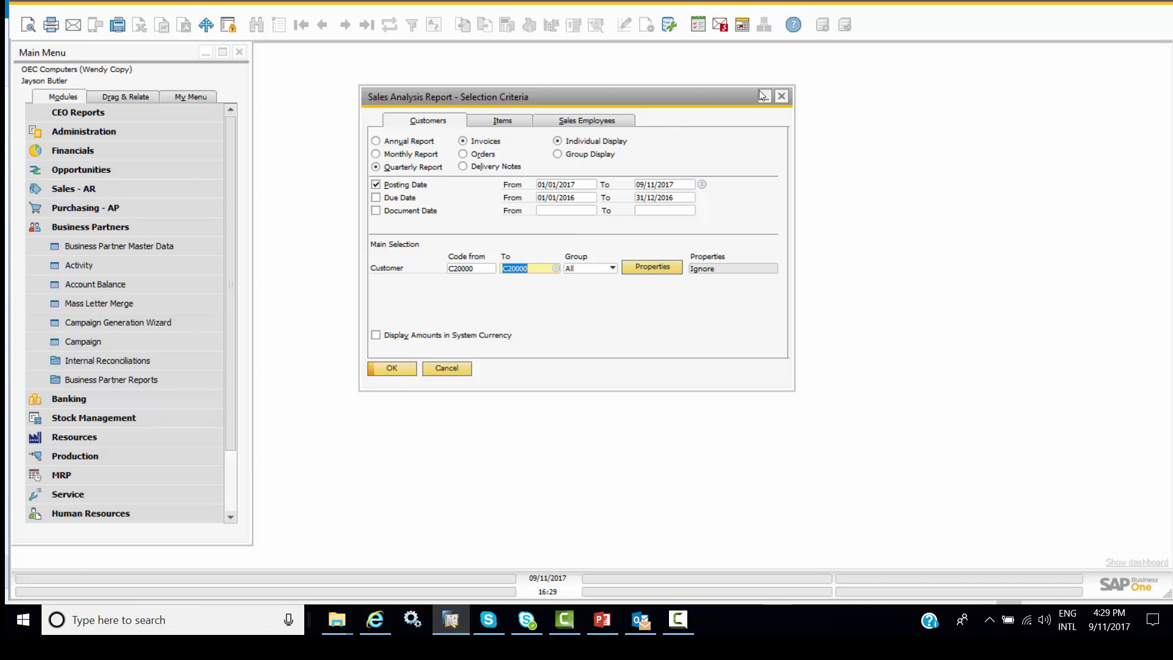
left_click(781, 96)
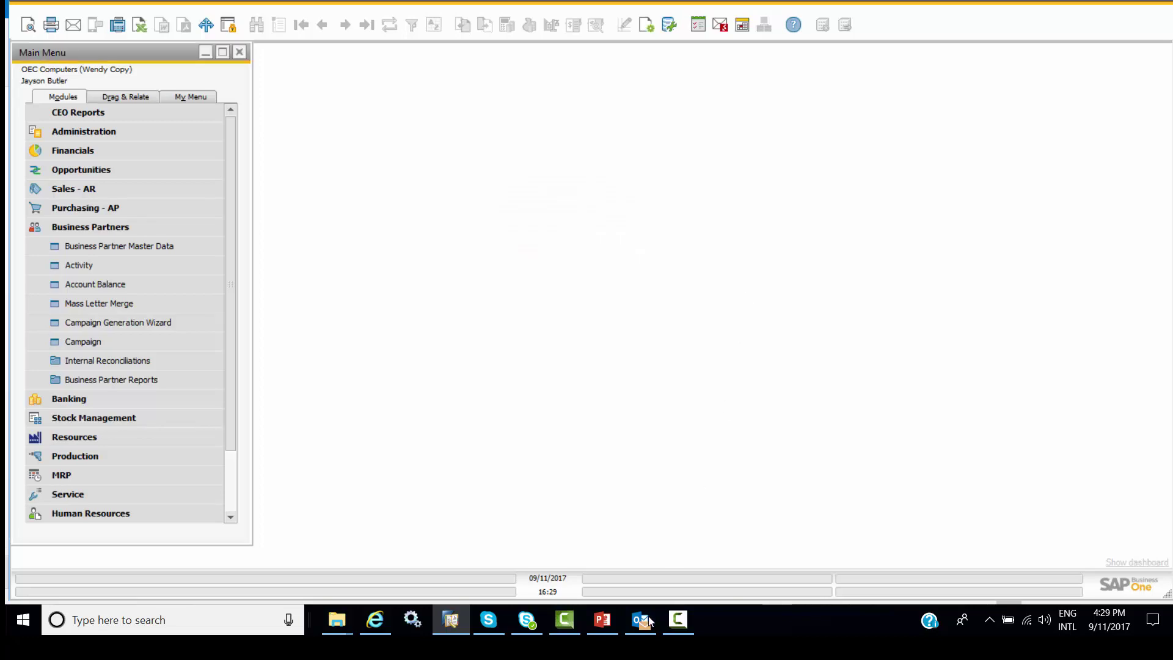
left_click(642, 619)
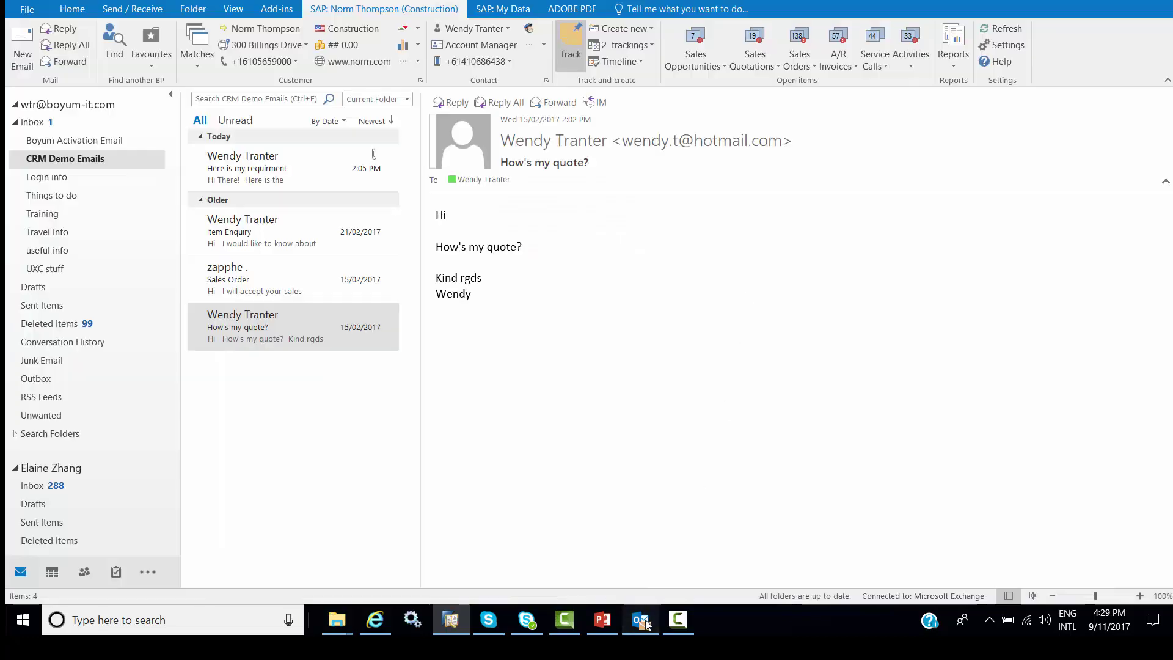
Review which user-defined fields are selected for display in the customer data, and cancel the selection dialog.
left_click(404, 46)
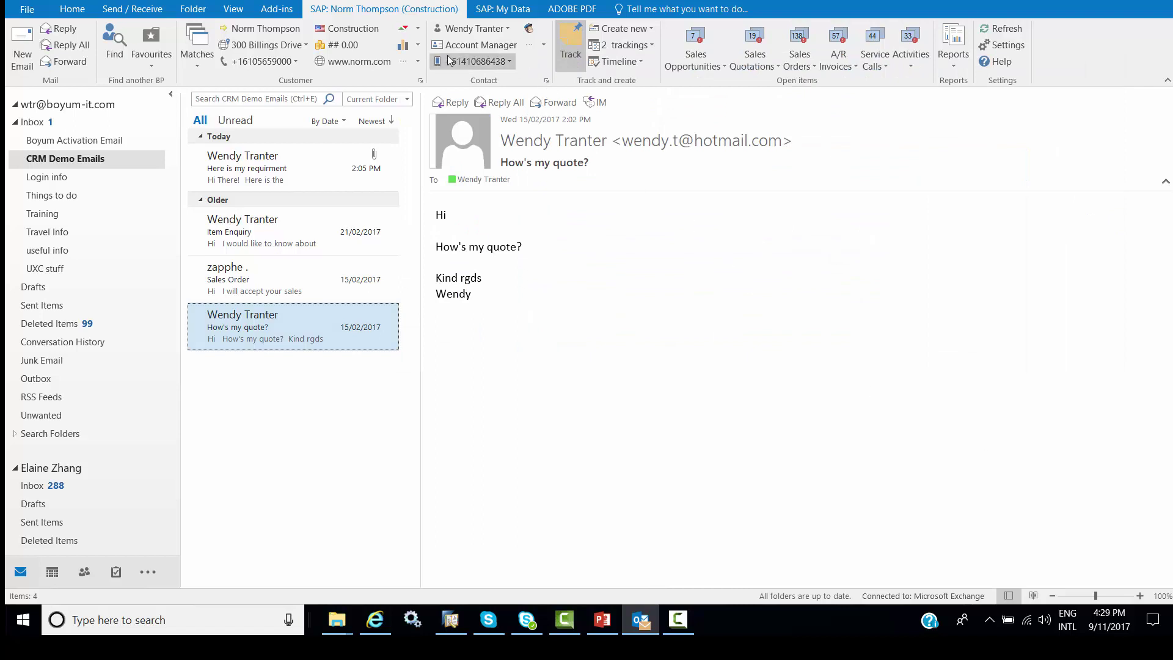
mouse_move(421, 63)
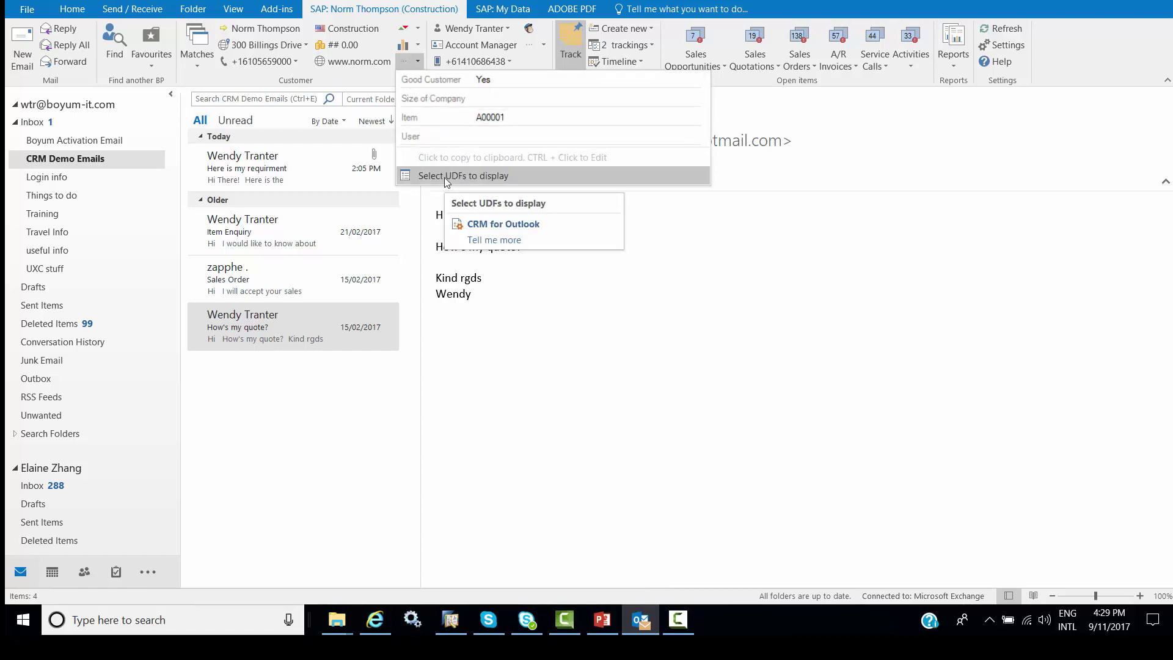
left_click(445, 177)
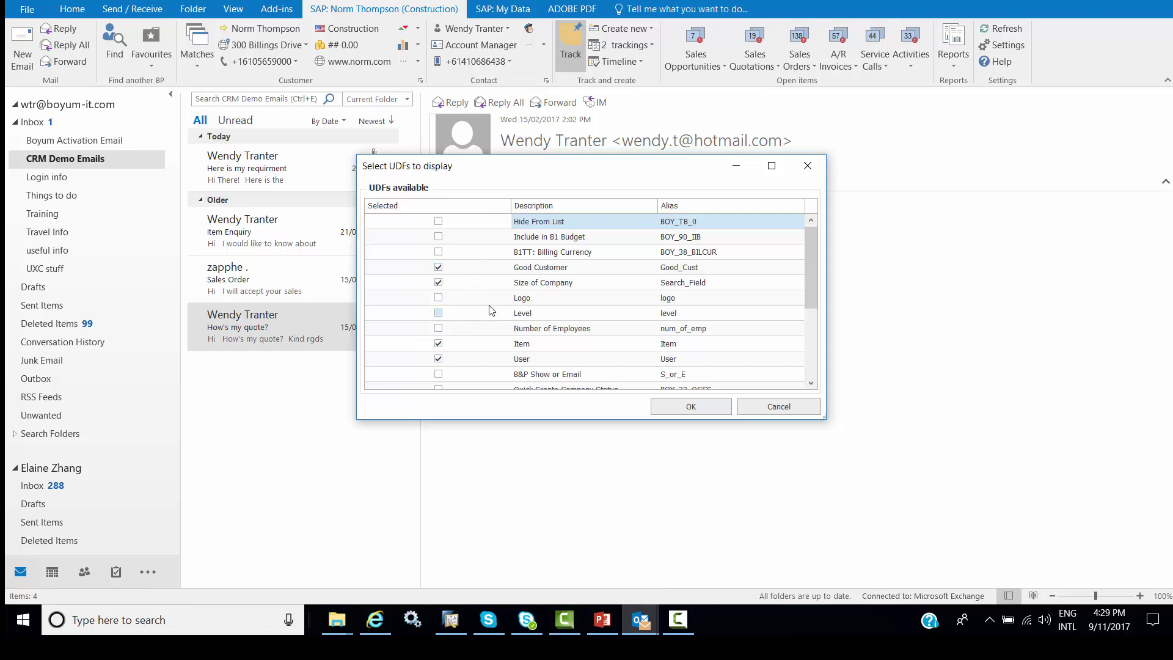
left_click(790, 407)
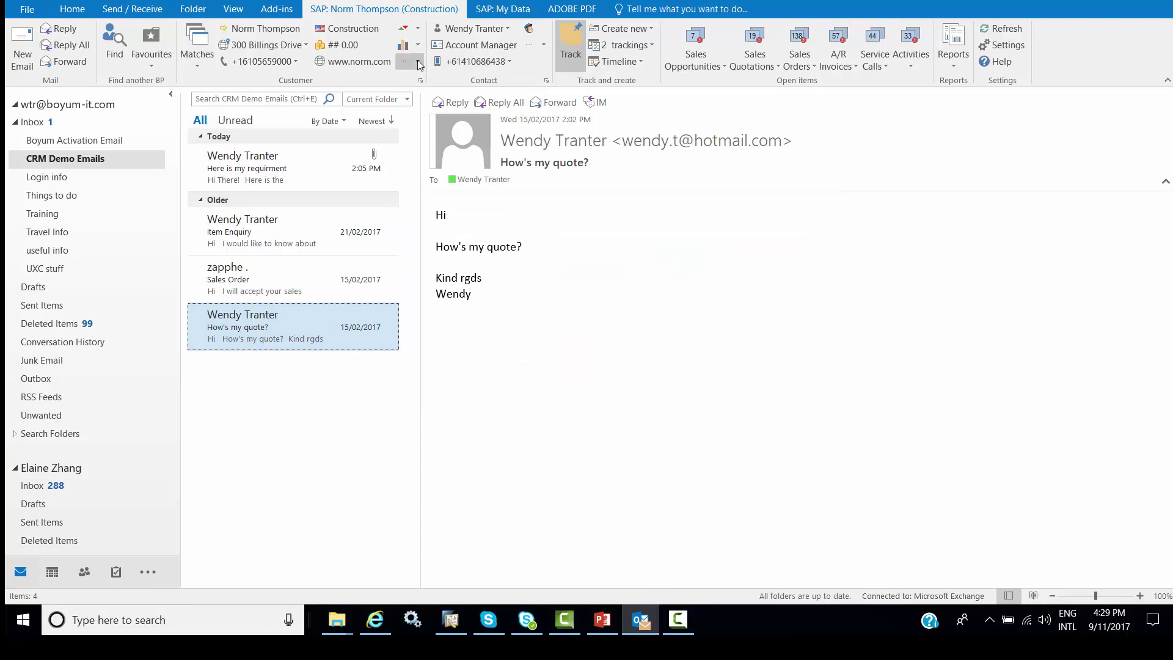
Review the selectable values of the customer's Good Customer user-defined field, and close the update dialog without changing it.
left_click(419, 63)
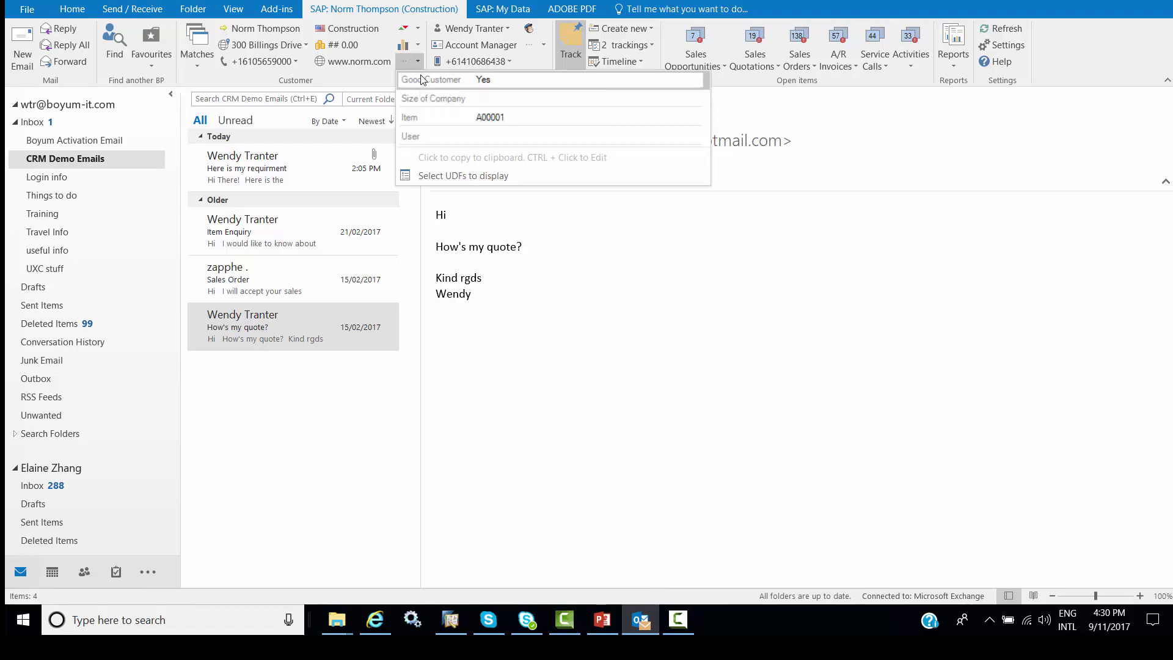
left_click(422, 79, "ctrl")
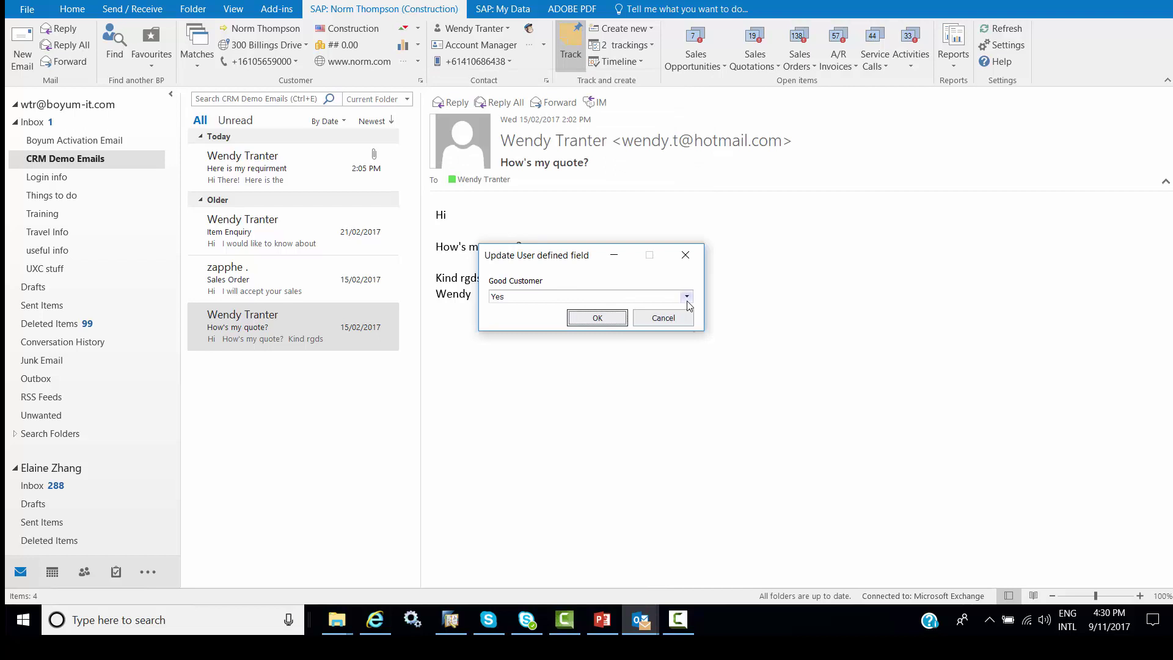
left_click(687, 296)
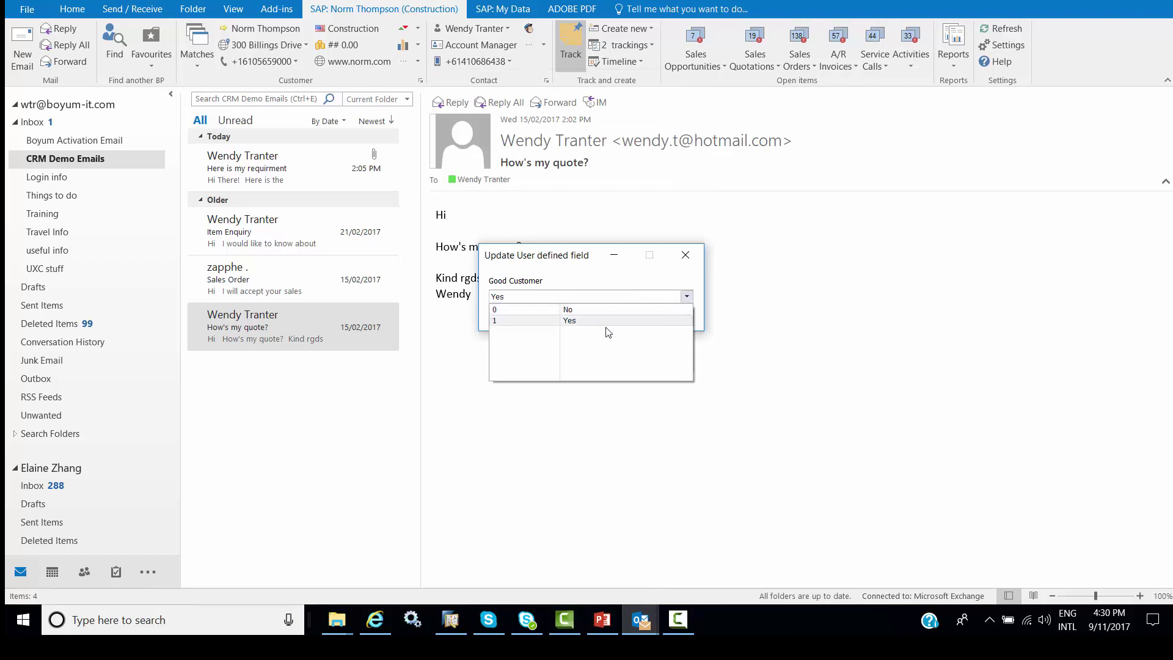
left_click(686, 256)
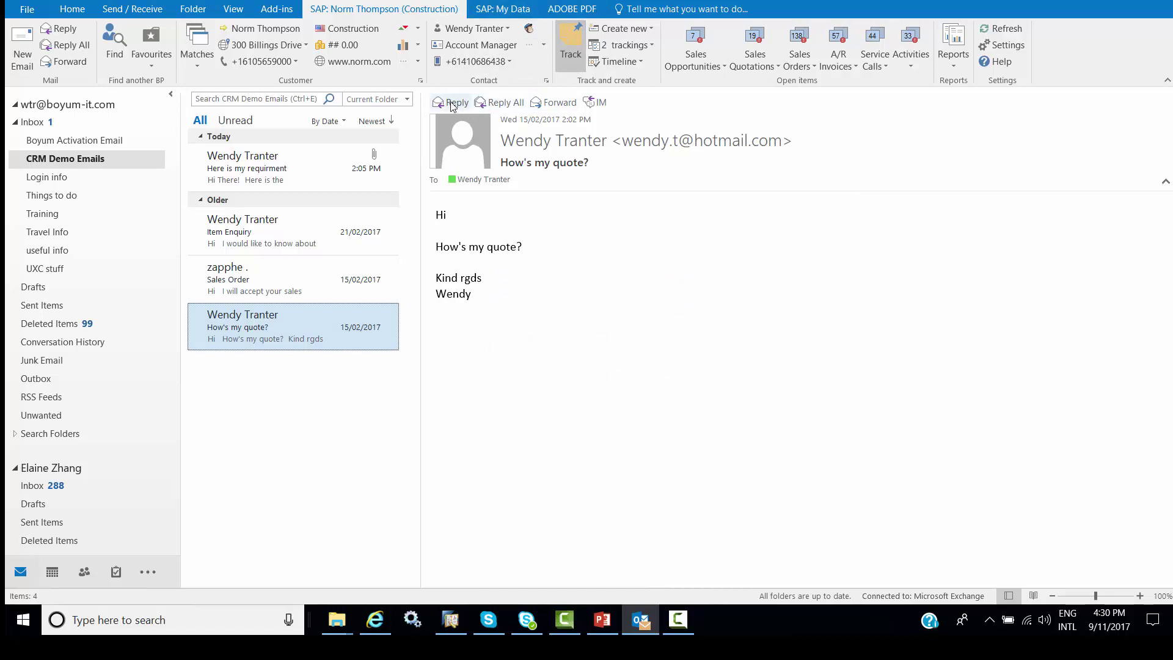
Change the contact person's position to Sales Manager, save the contact and dismiss the notification.
left_click(466, 48)
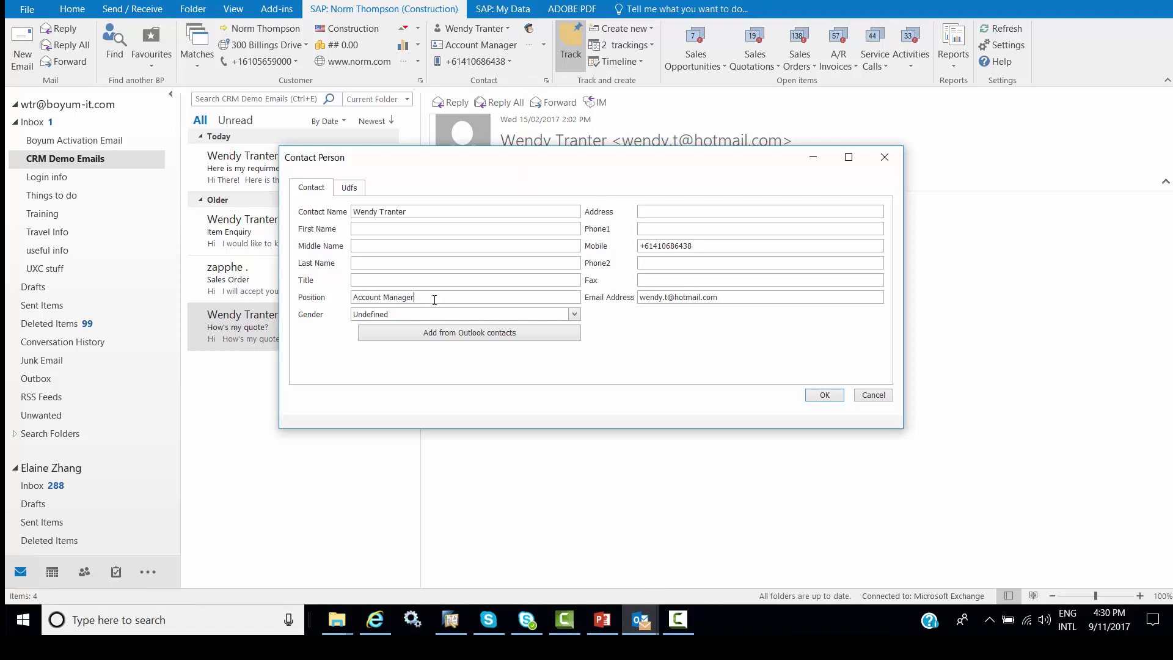
double_click(382, 297)
type("Sales")
left_click(818, 396)
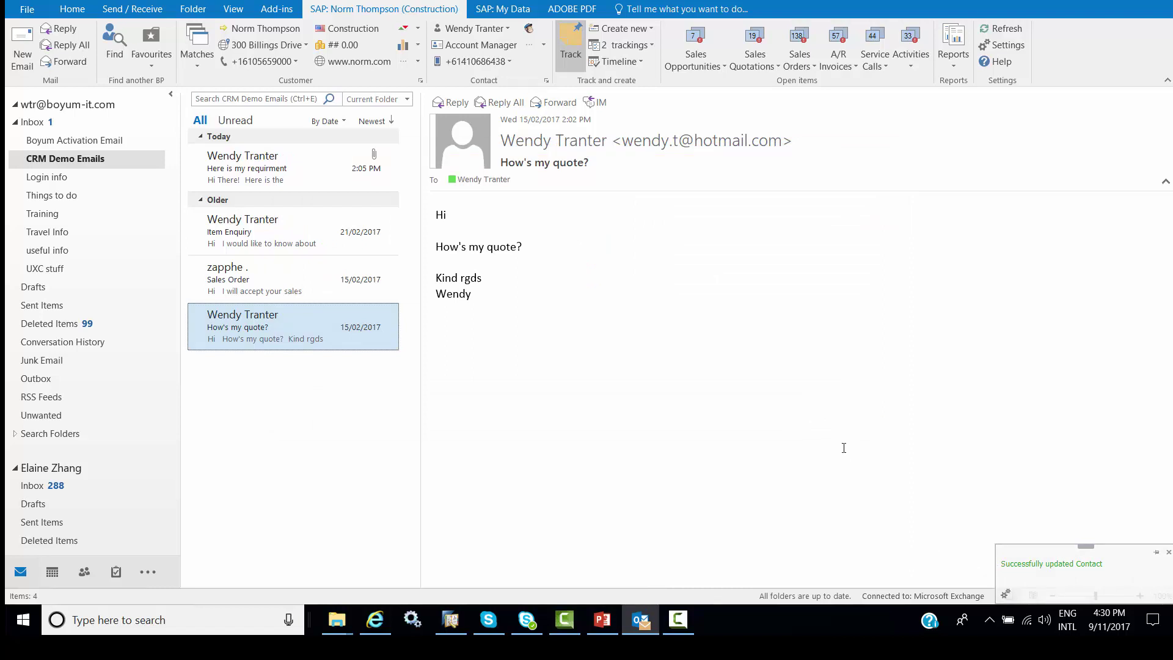
left_click(834, 427)
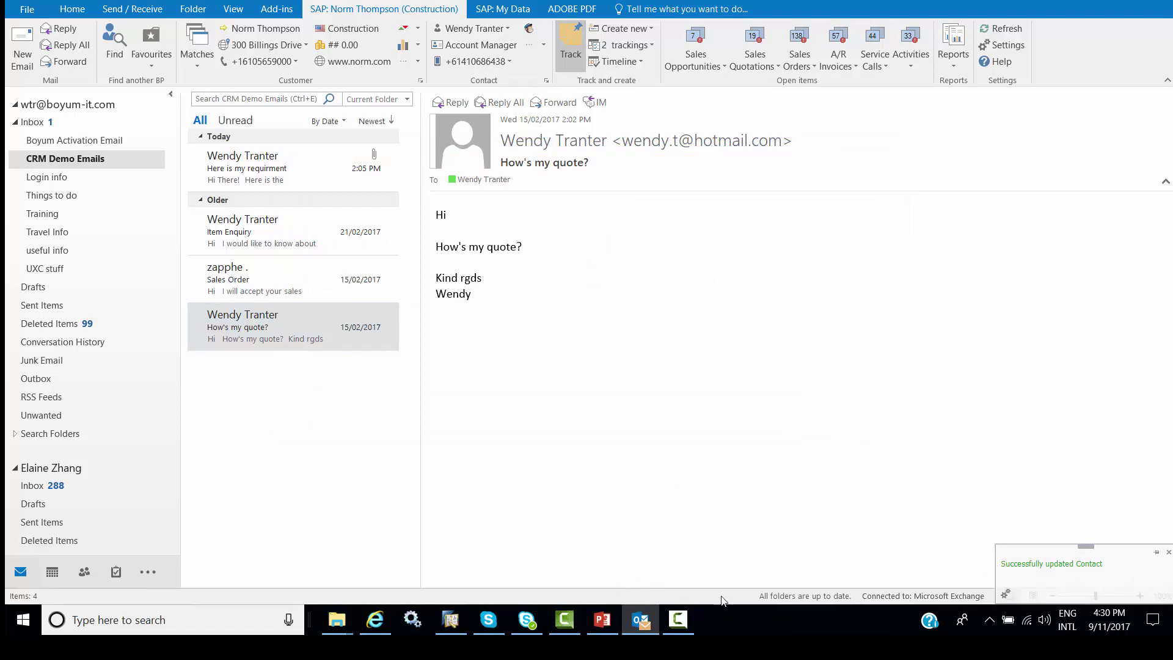
left_click(1168, 553)
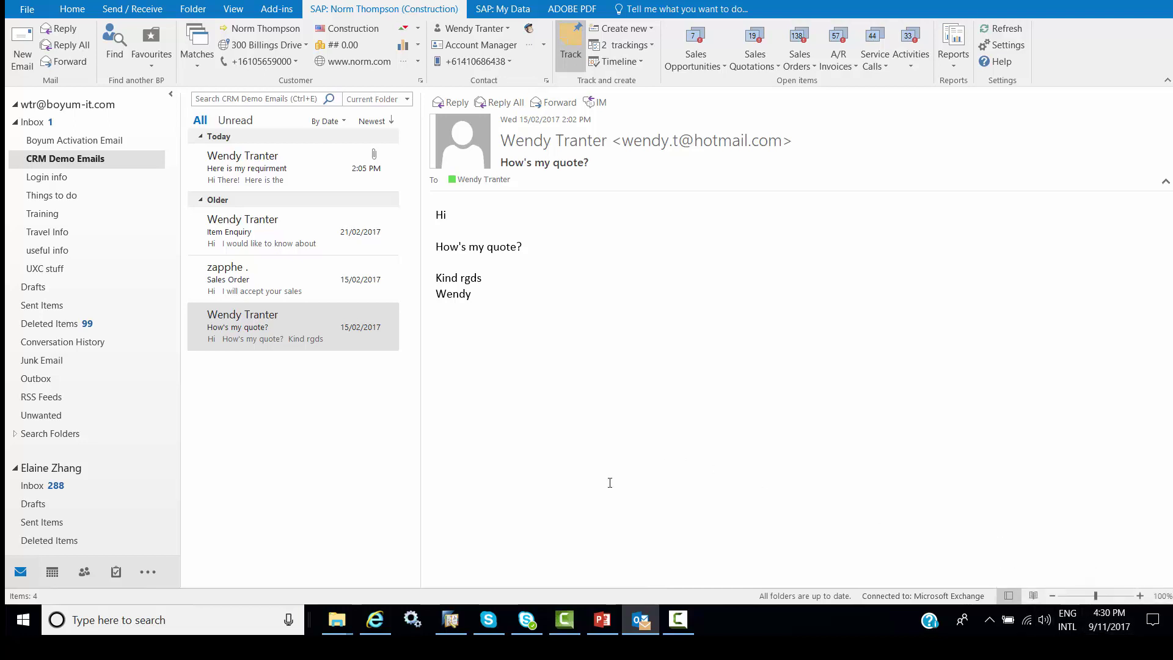
Find the customer's master data in SAP Business One and check the email sender's position among its contact persons.
left_click(450, 622)
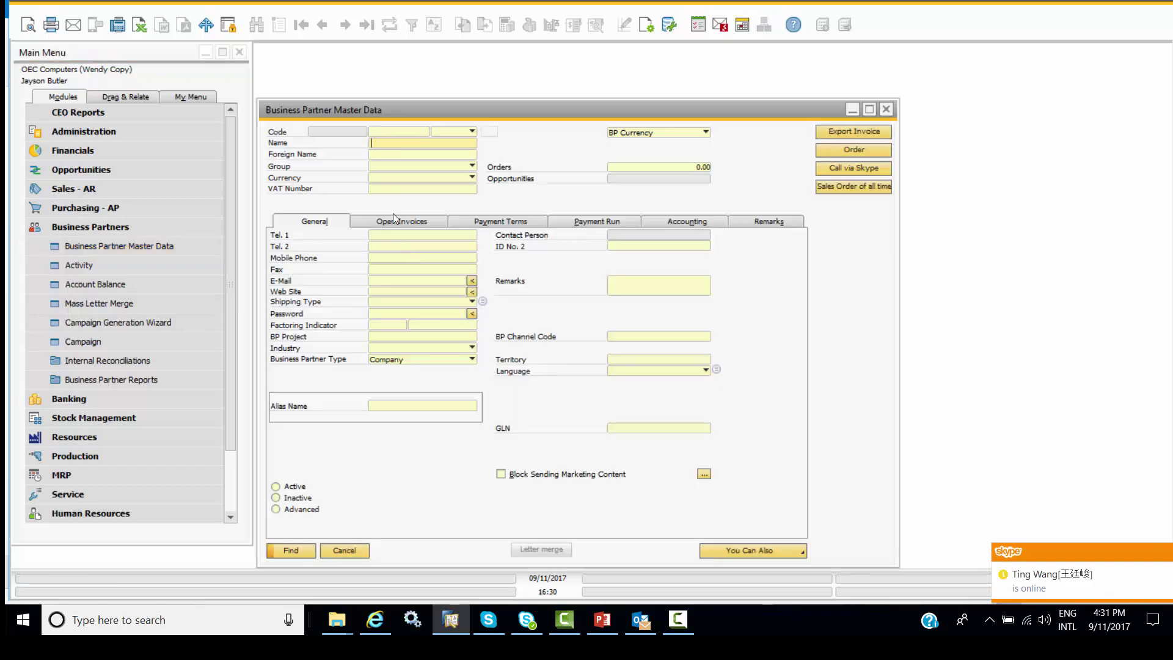
type("norm")
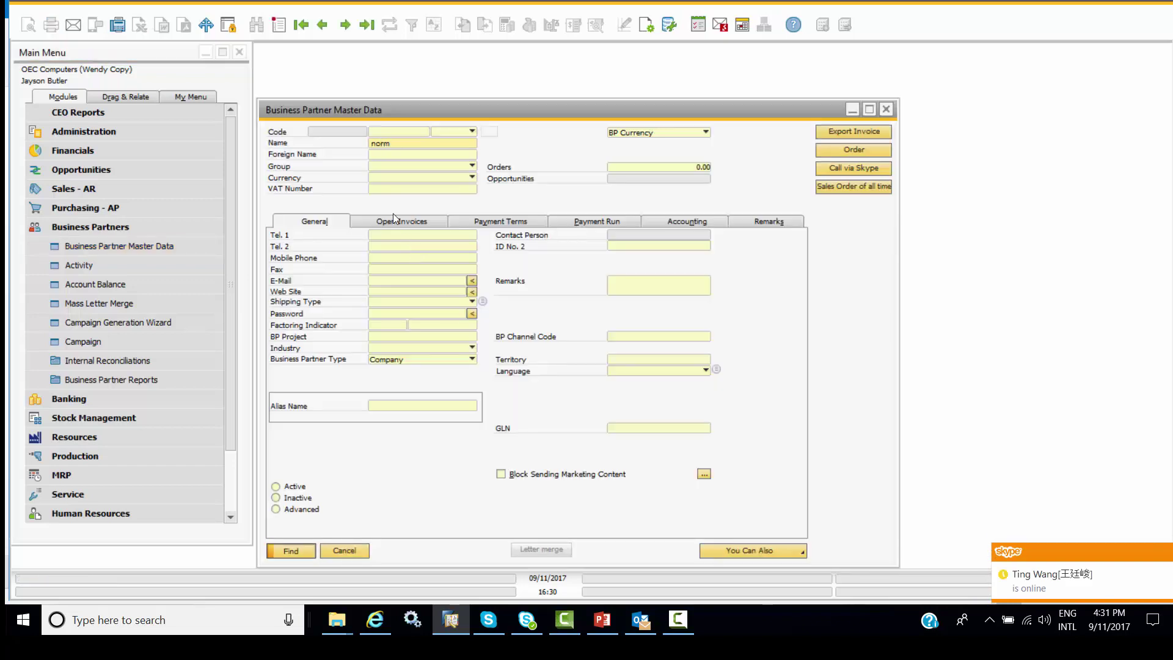
key("Return")
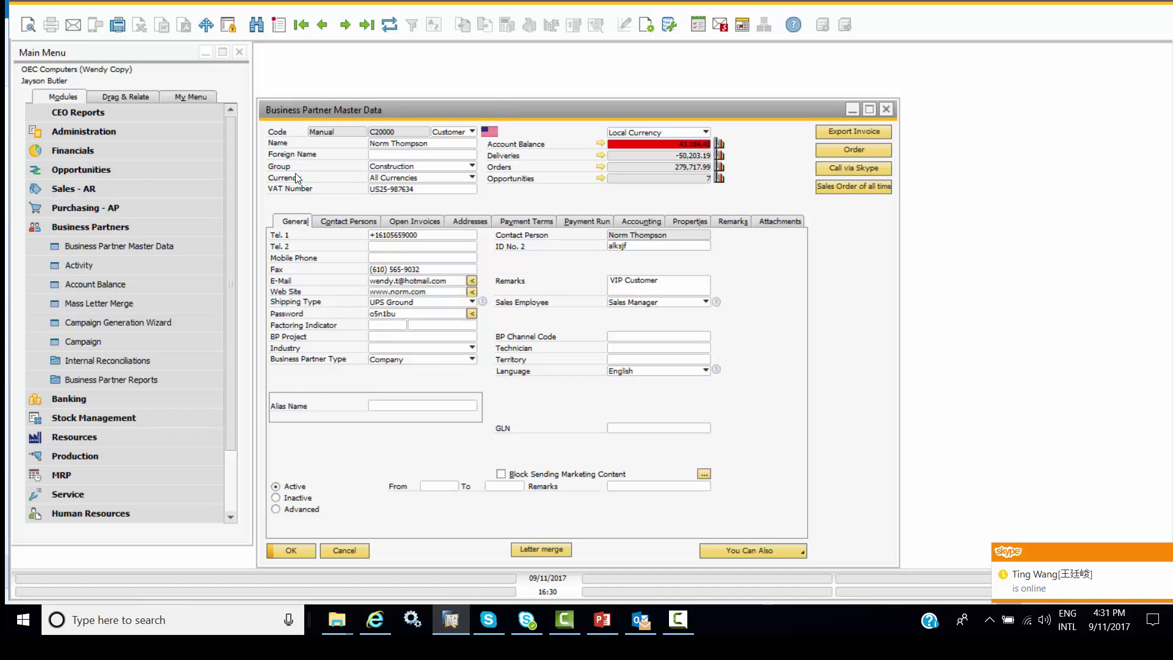
left_click(353, 221)
left_click(336, 290)
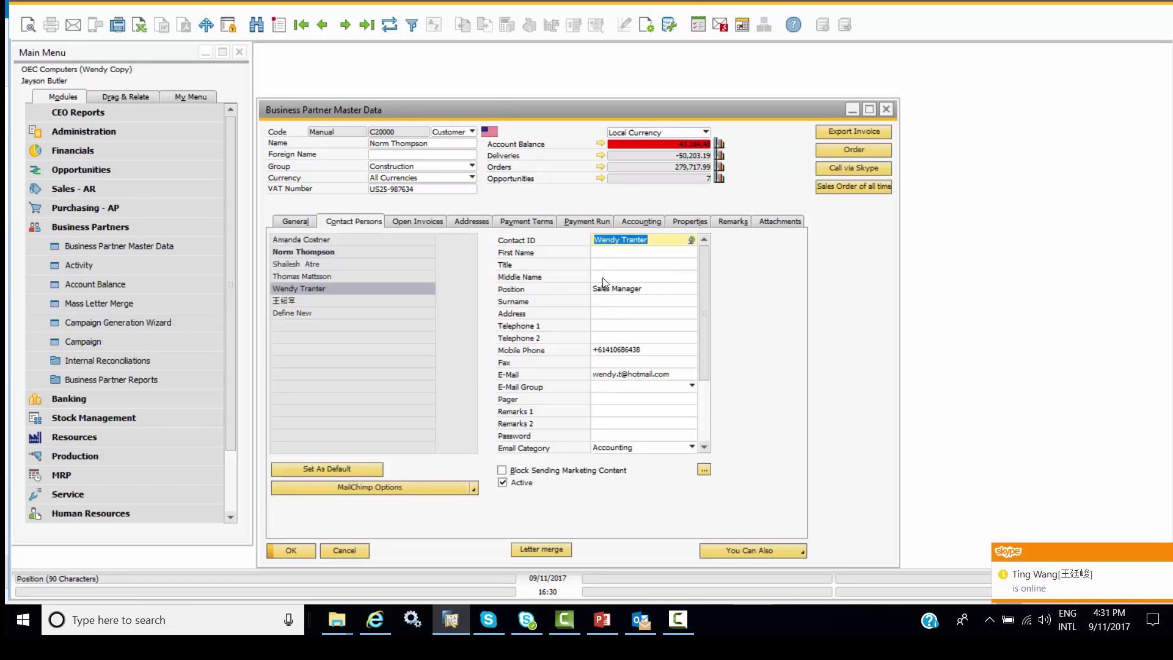
Return to Outlook, reselect the "How's my quote?" email and view the list of the customer's contact persons.
left_click(641, 620)
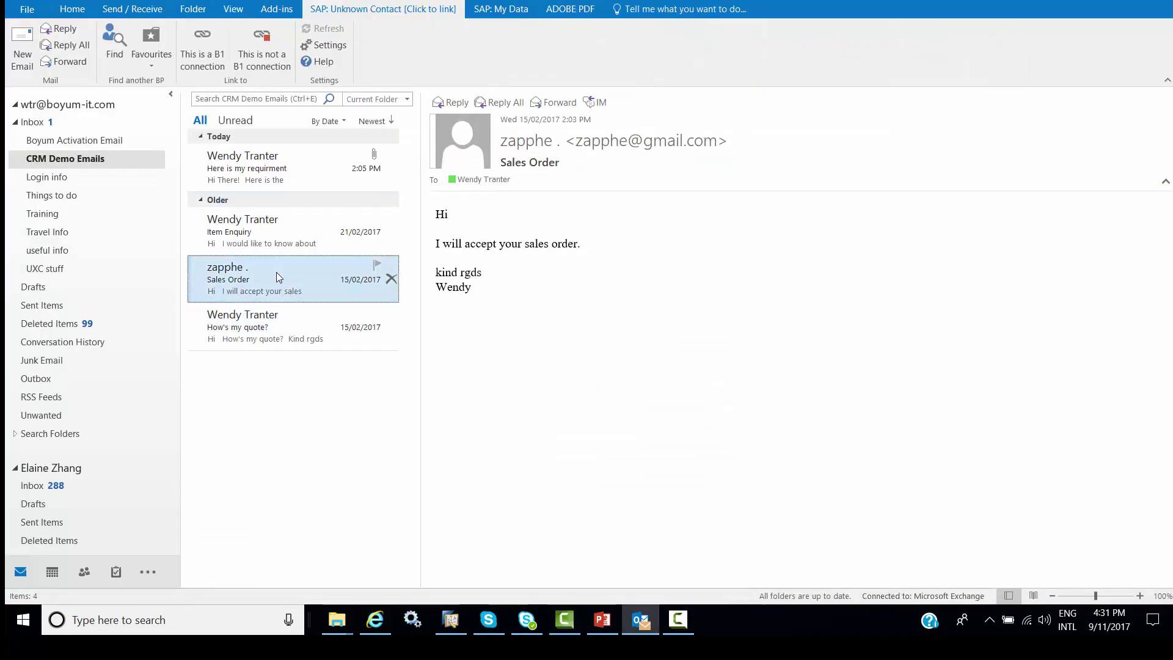
left_click(273, 324)
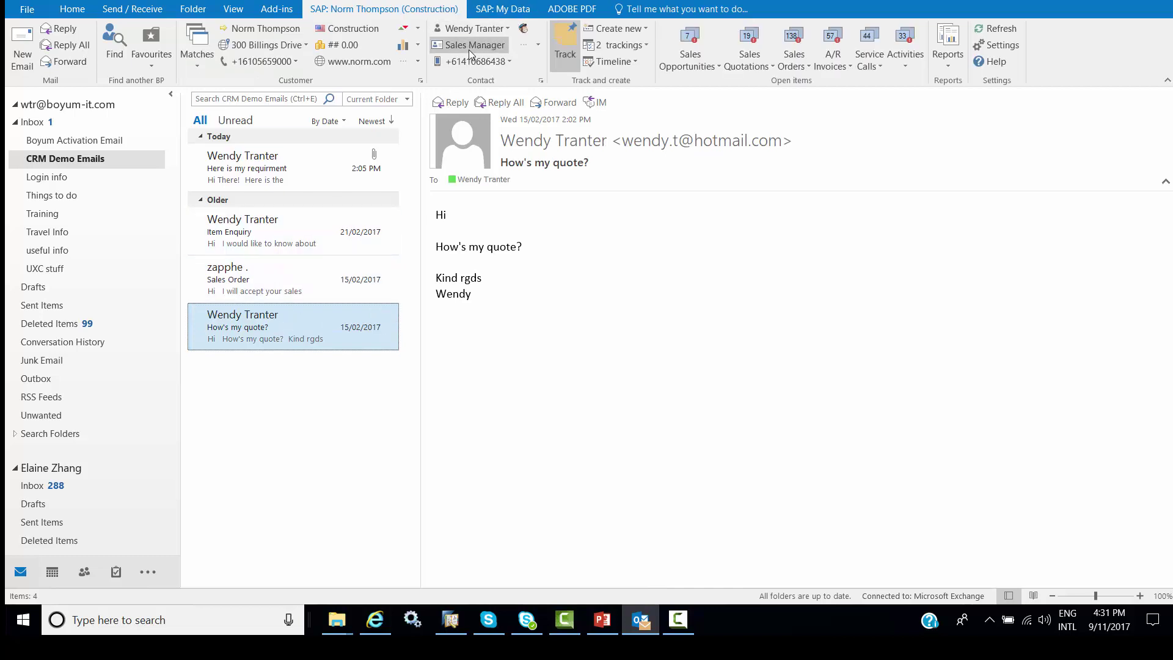
left_click(507, 29)
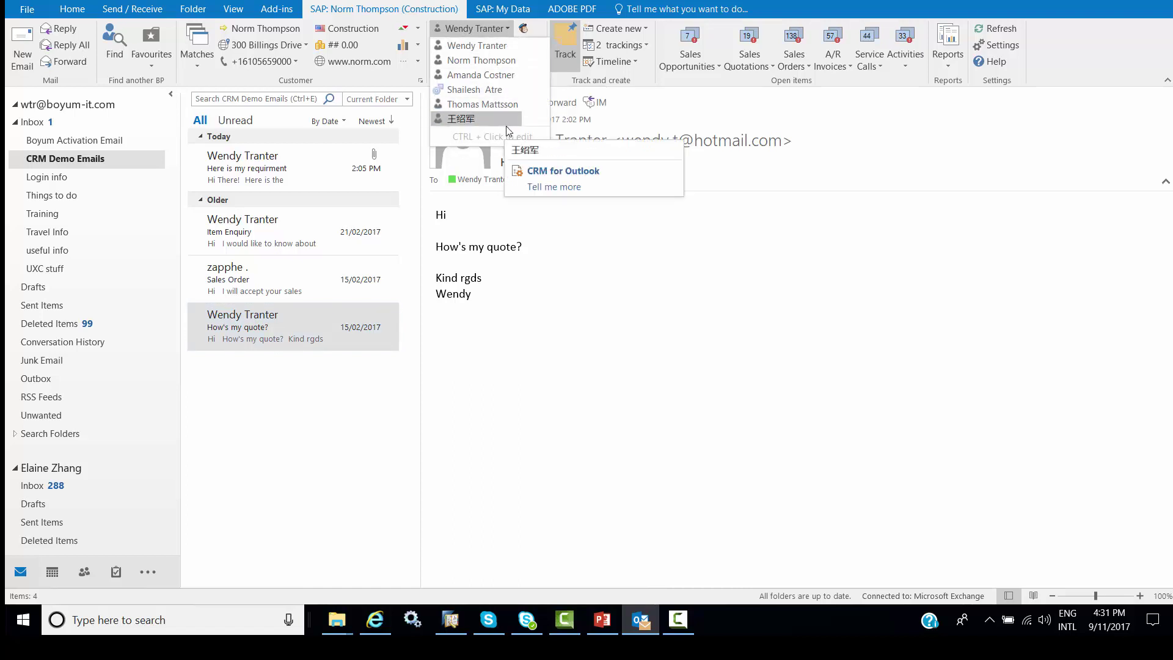
left_click(649, 310)
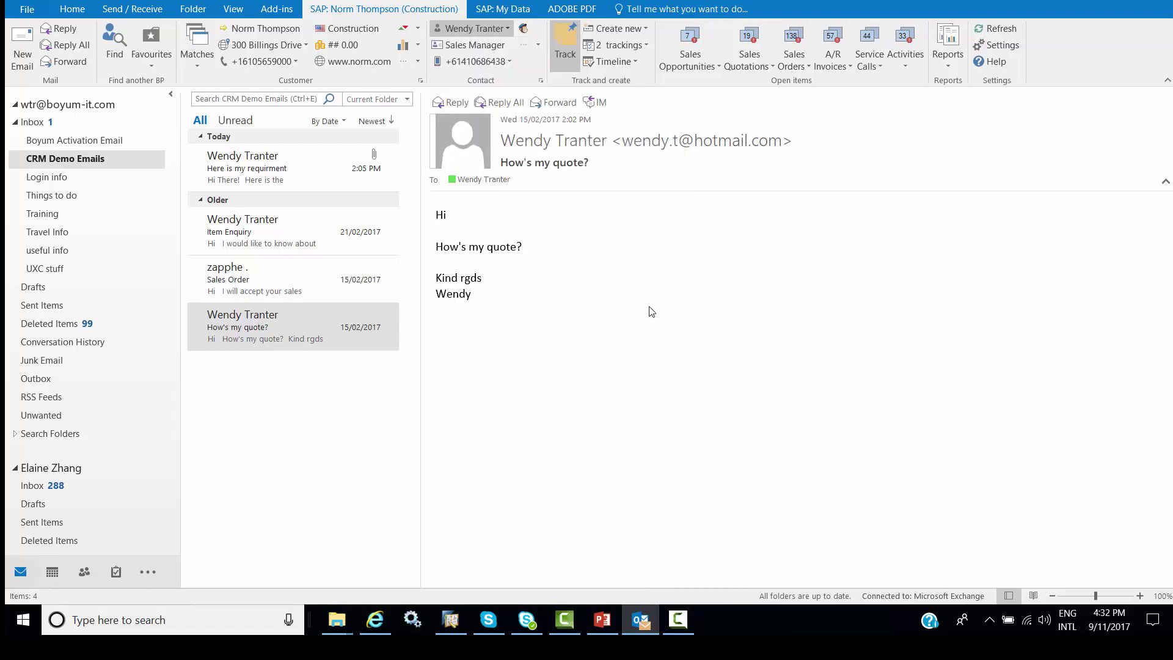
View the contact's phone numbers, choose the mobile number, and return to the email.
left_click(483, 68)
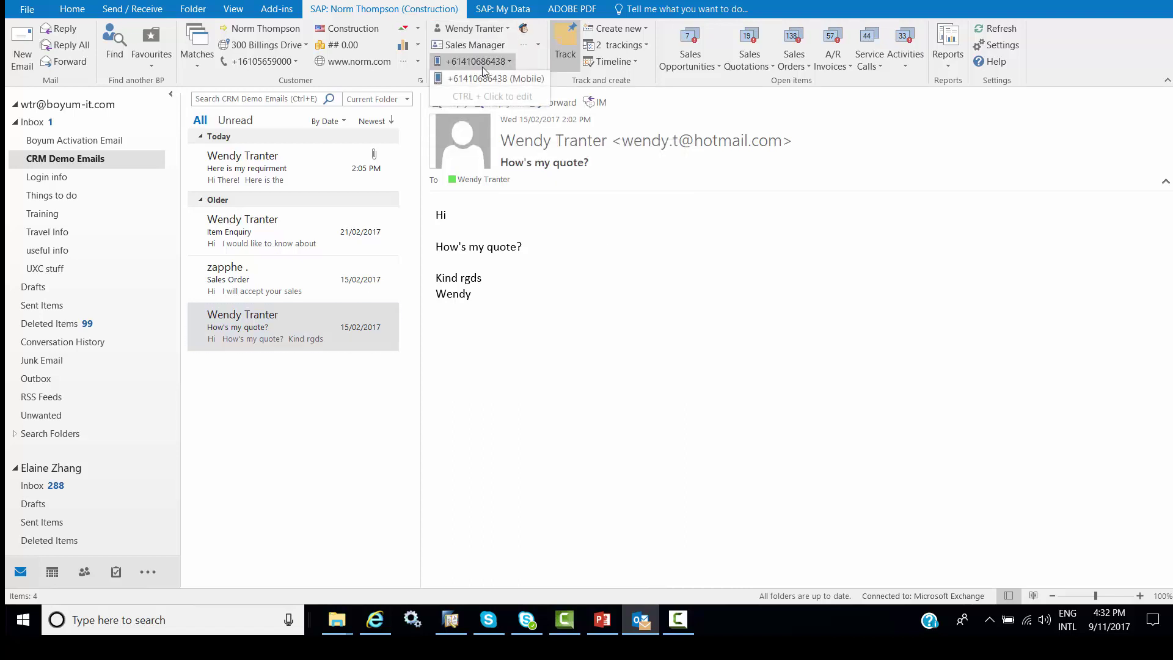
left_click(484, 78)
left_click(647, 352)
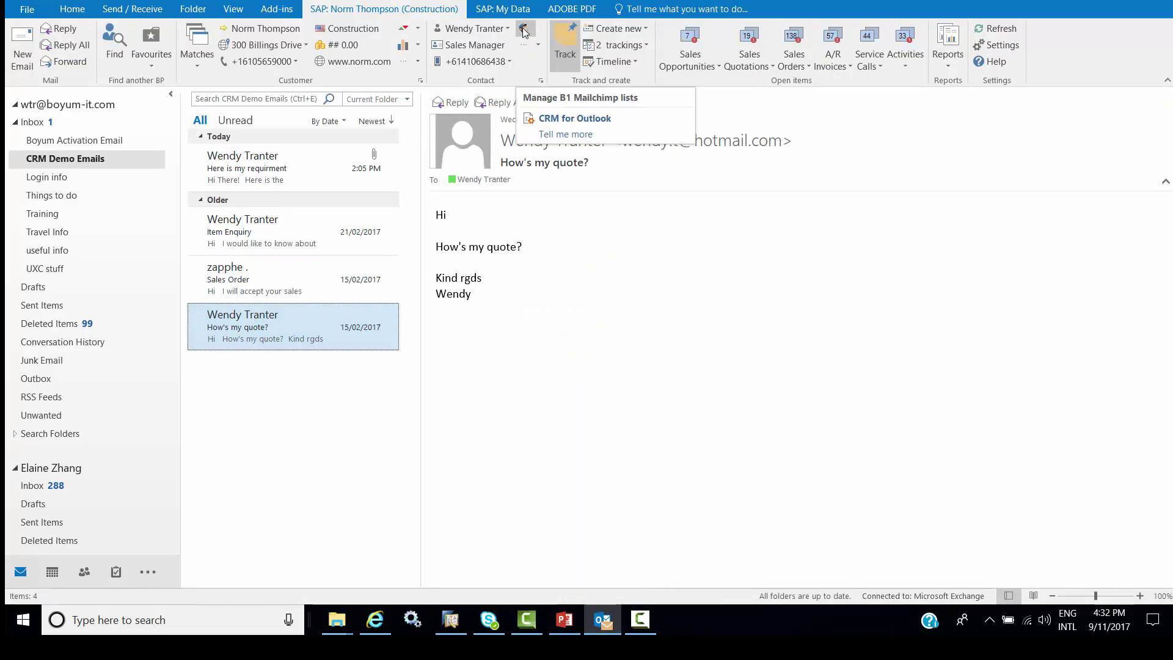
Review the contact's MailChimp list subscriptions, cancel the dialog, and view the contact's user-defined field options.
left_click(524, 32)
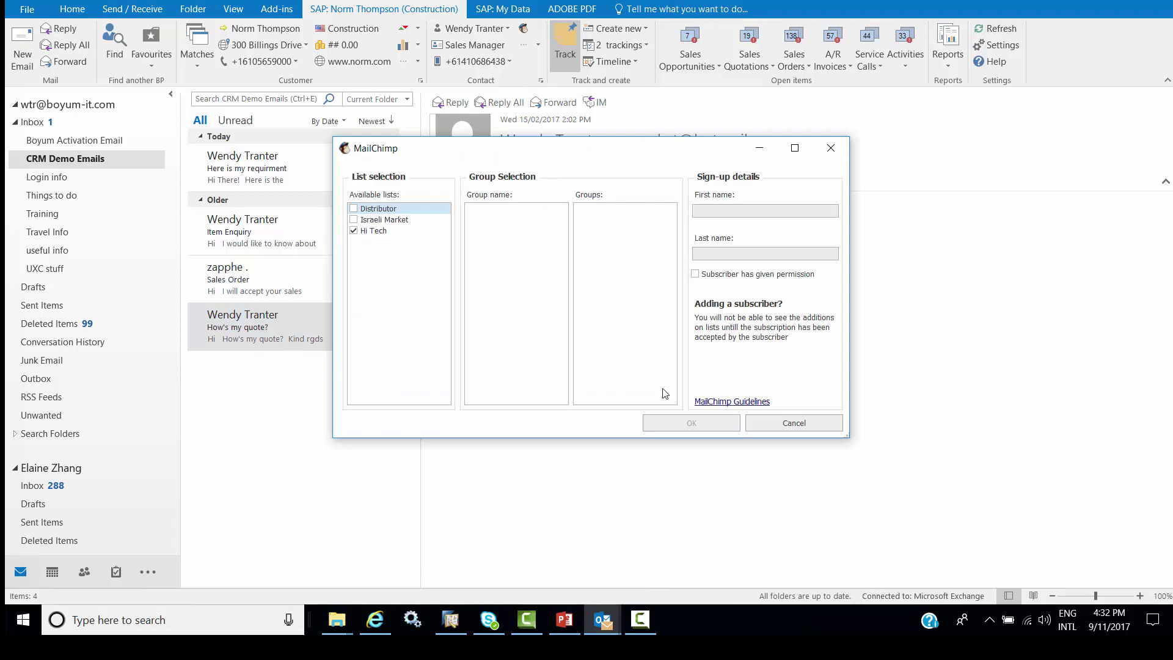
left_click(762, 424)
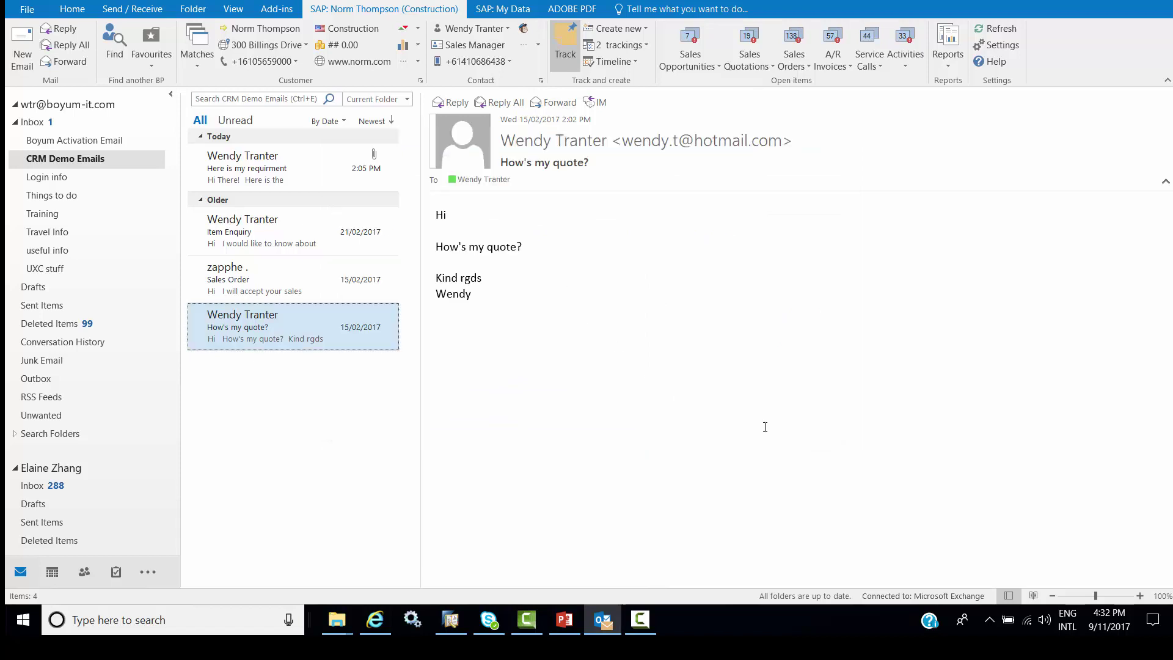
left_click(538, 45)
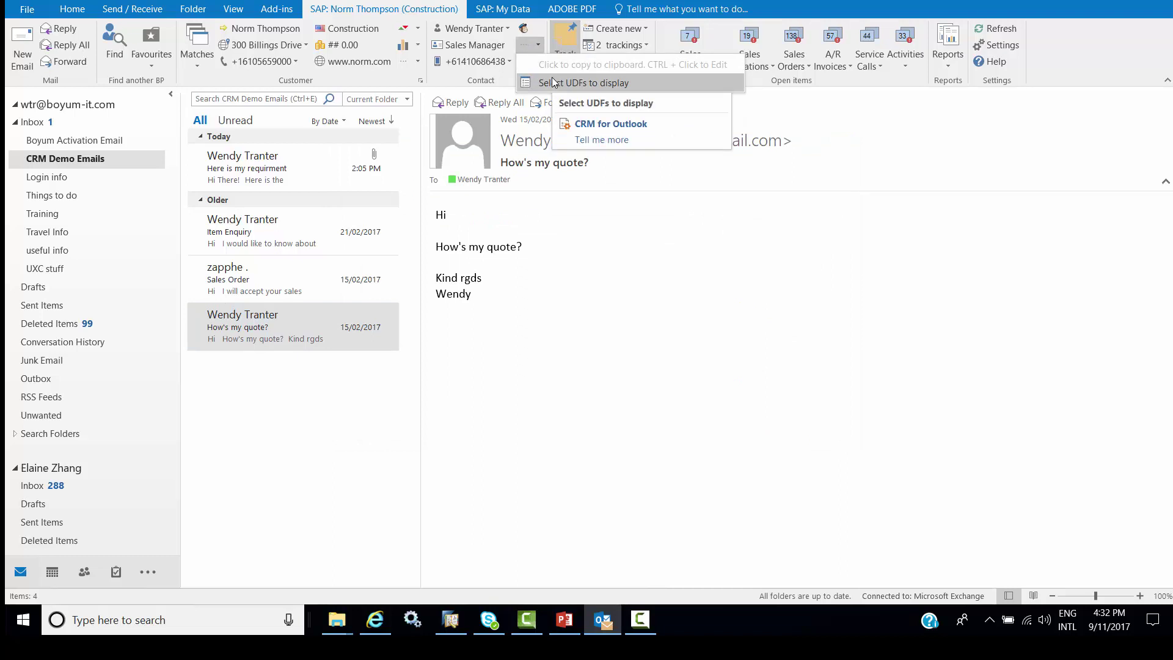
left_click(618, 264)
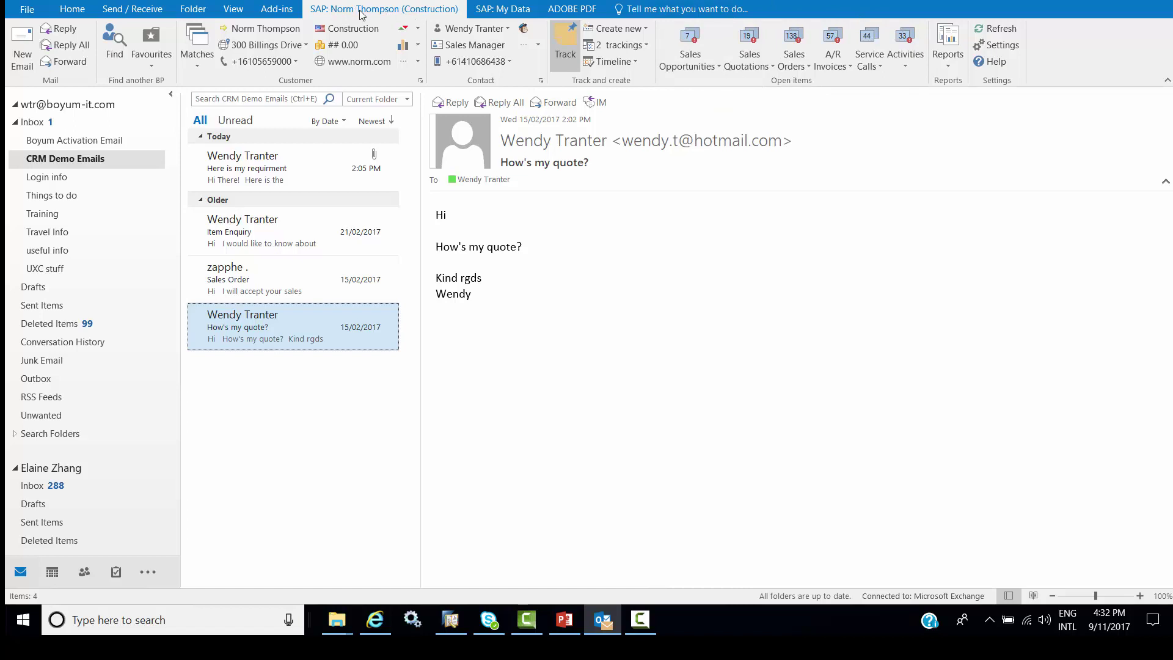
Open the customer's open sales order dated 25/09/2012, review its logistics, user-defined fields and trackings, and cancel it.
left_click(784, 60)
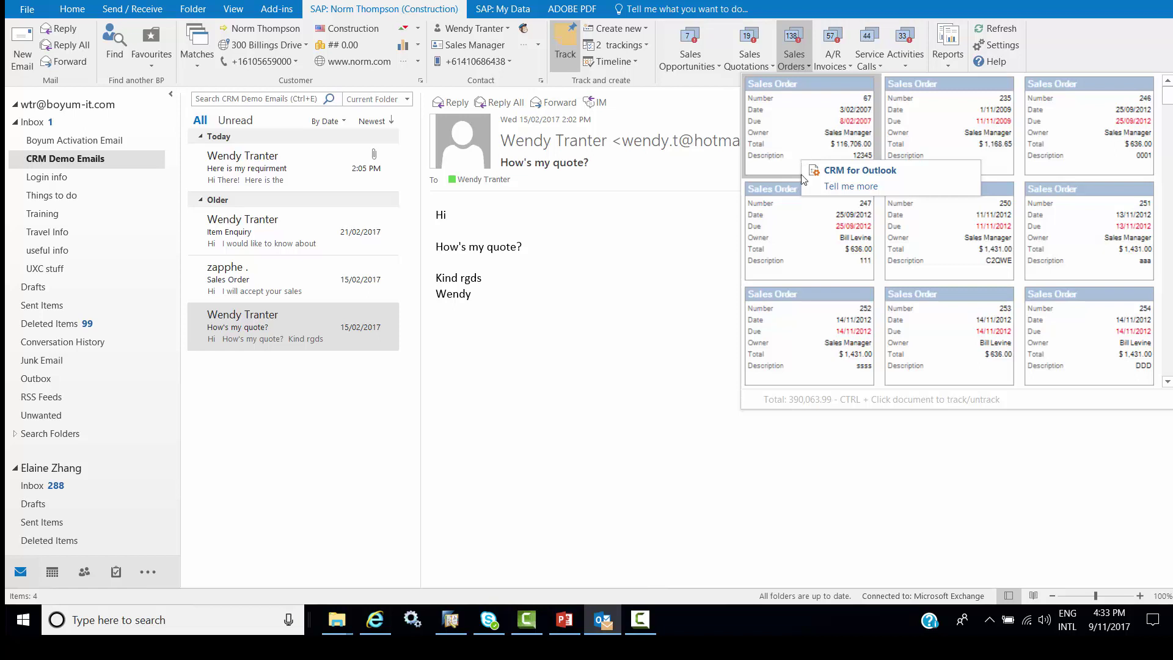
left_click(813, 233)
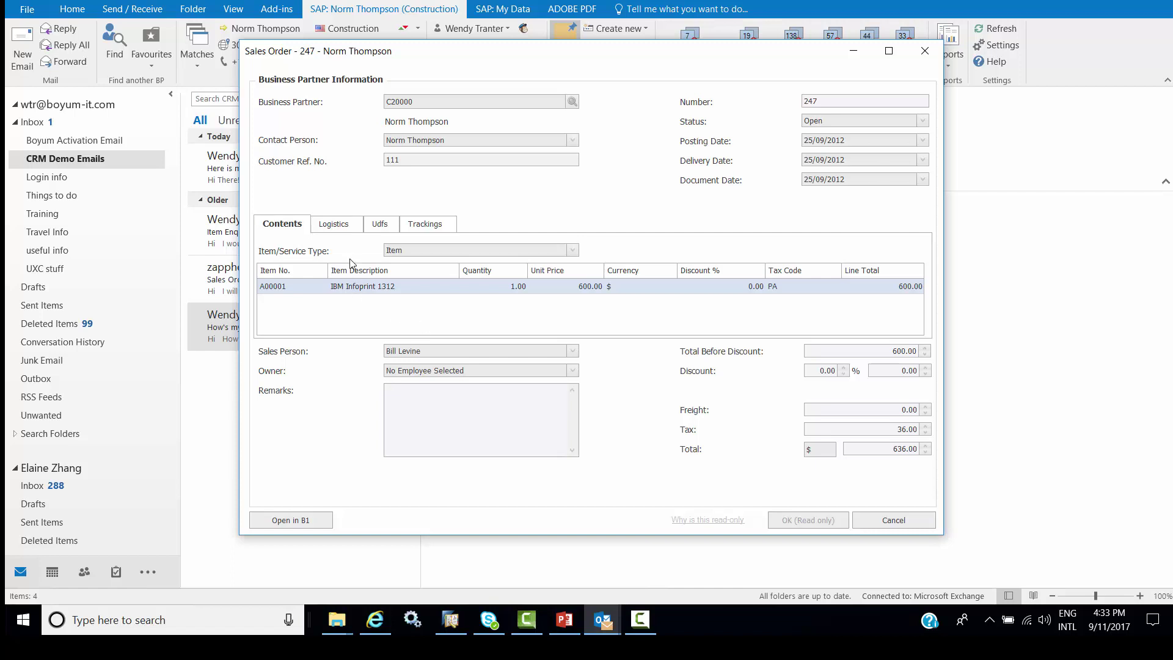
left_click(337, 229)
left_click(377, 228)
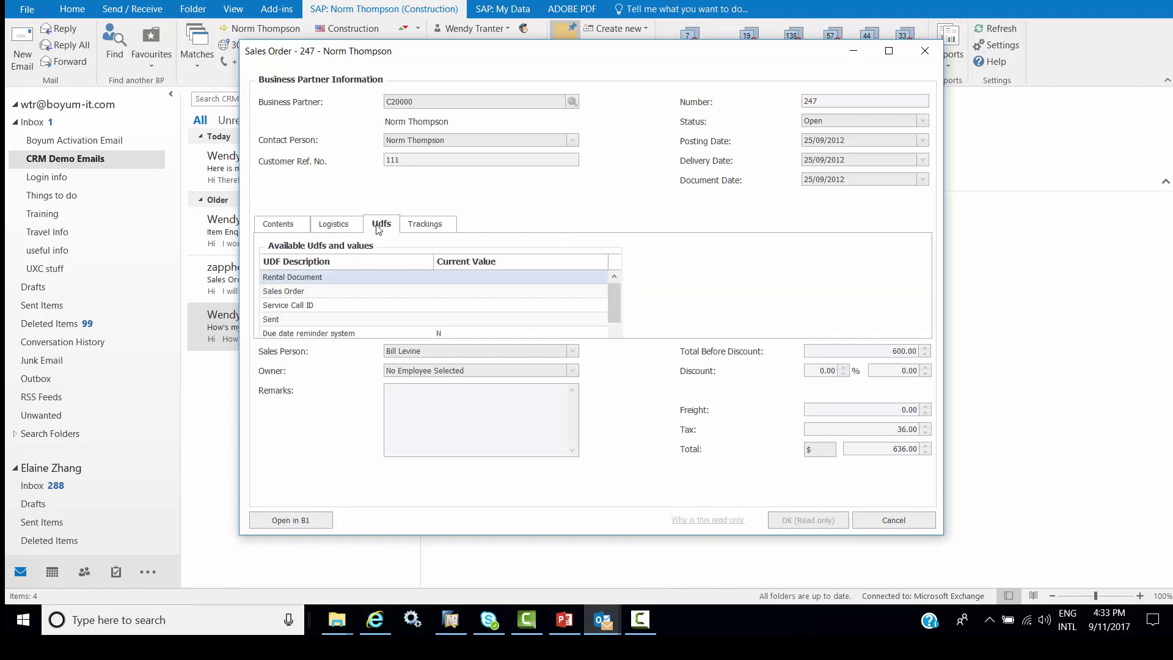
left_click(430, 226)
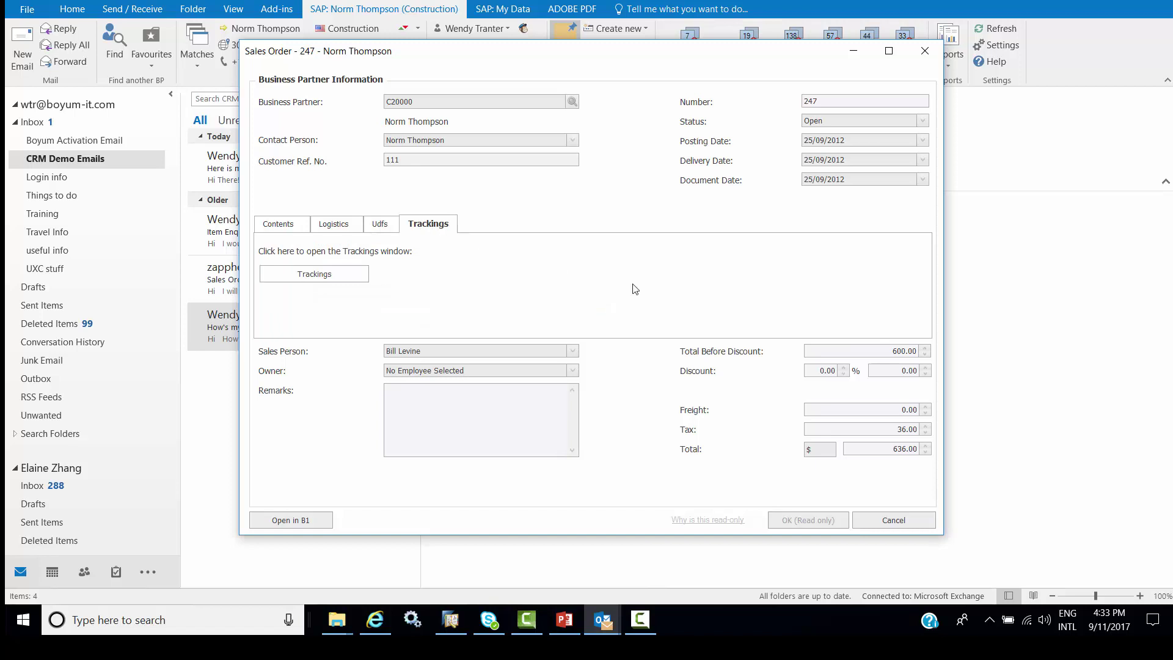
left_click(880, 523)
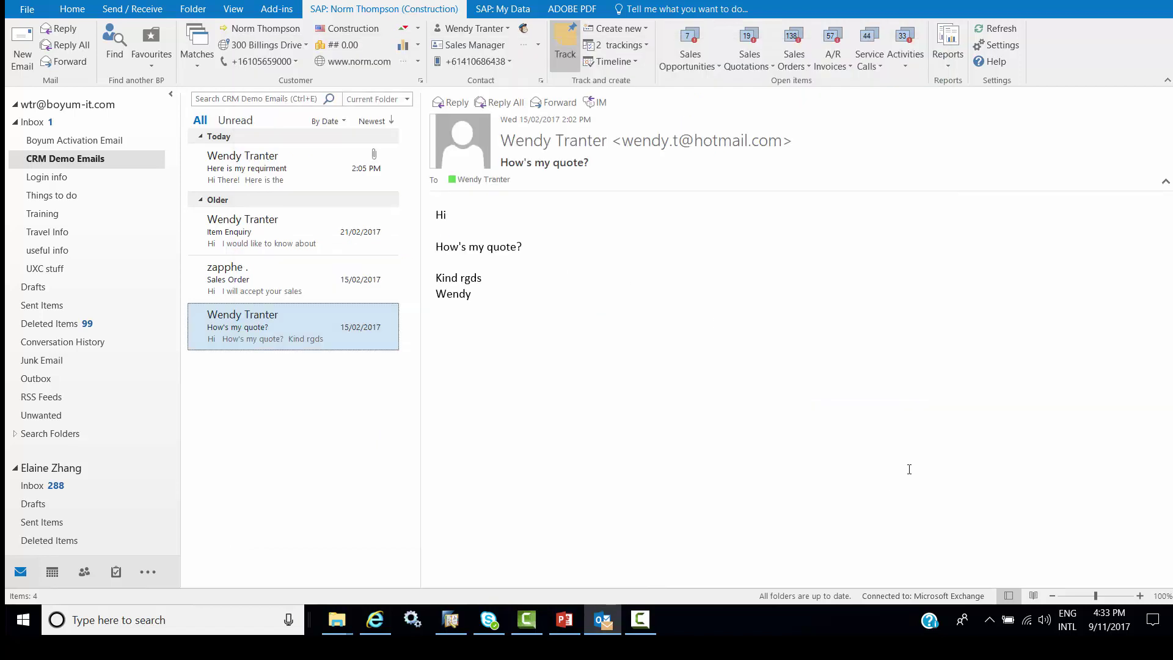
View the Simple Chart report from the SAP My Data reports, and close the chart.
left_click(951, 68)
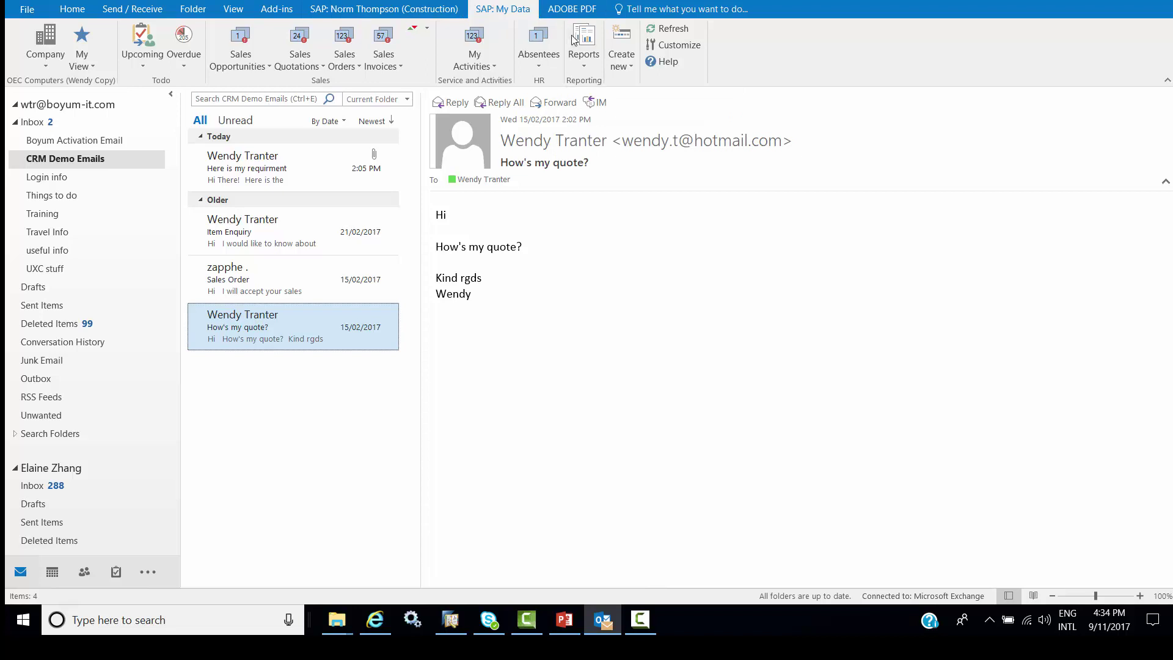
left_click(581, 49)
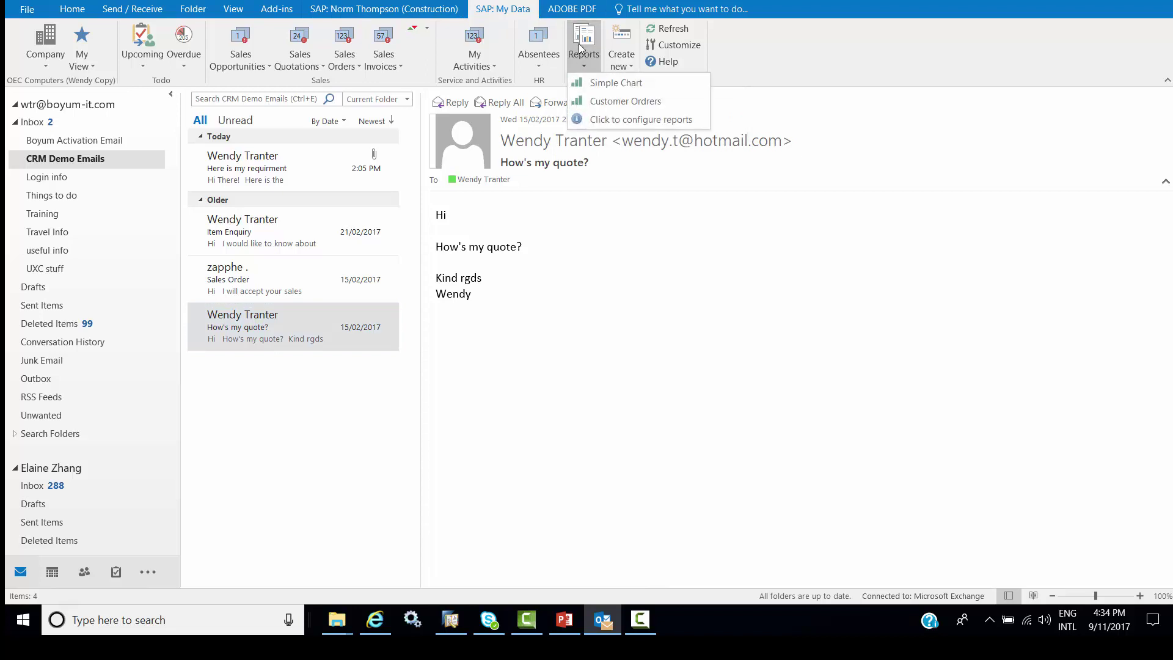
left_click(602, 83)
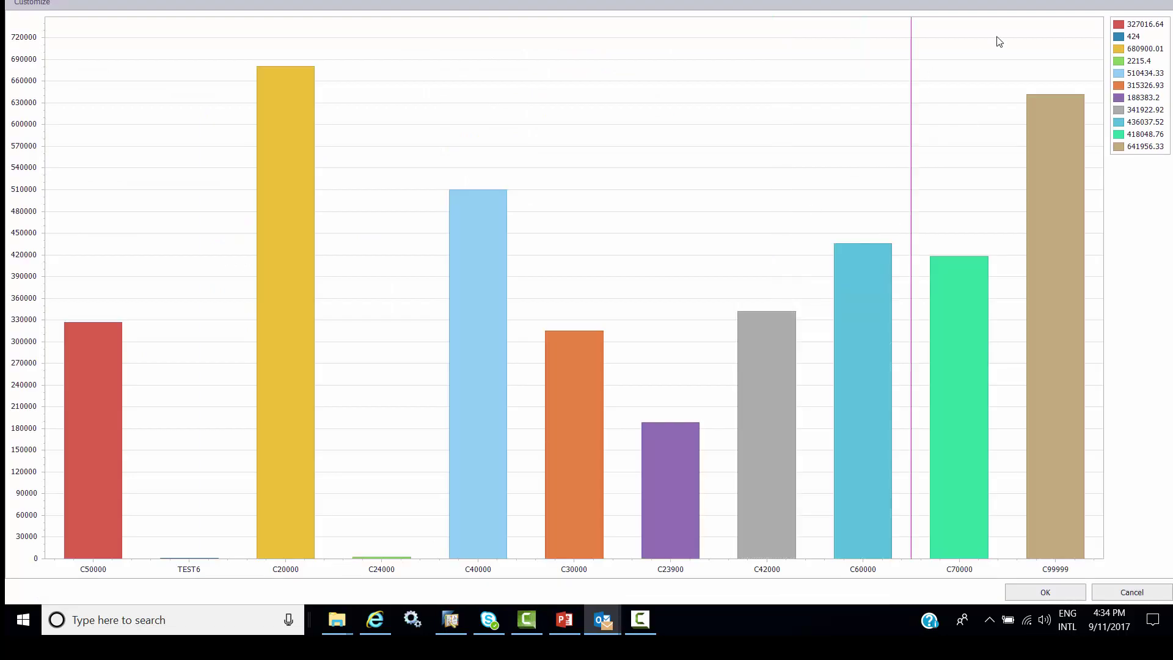
left_click(1159, 1)
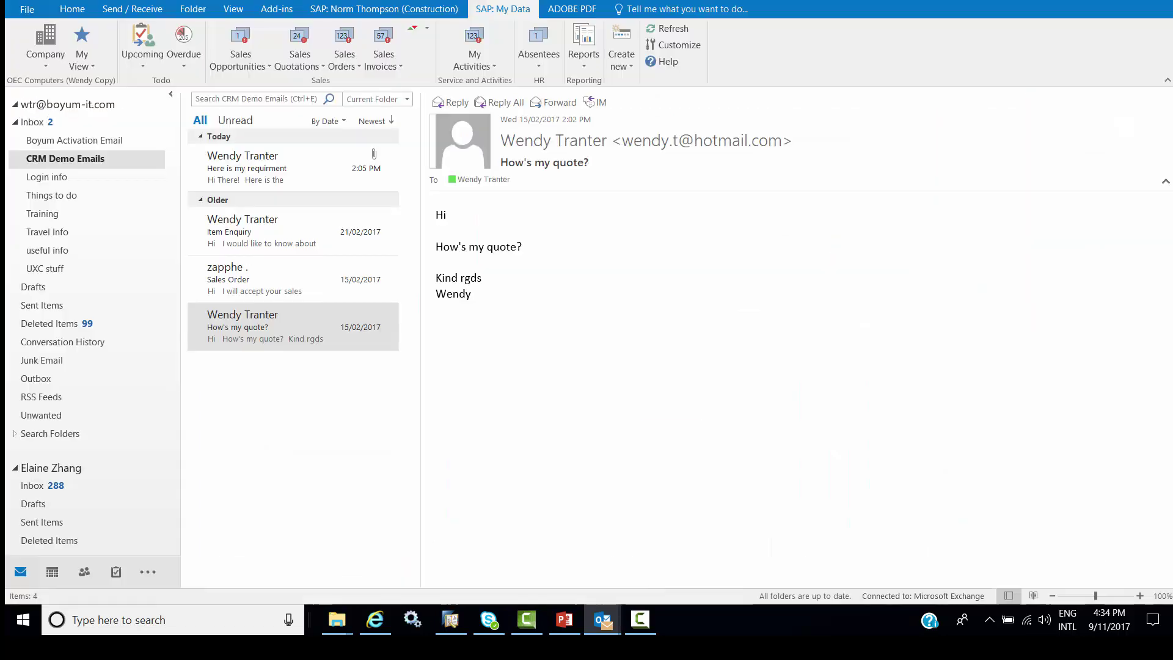
View the Customer Ordrers report from the SAP My Data reports, look through its order lines, and close it.
left_click(588, 67)
left_click(625, 101)
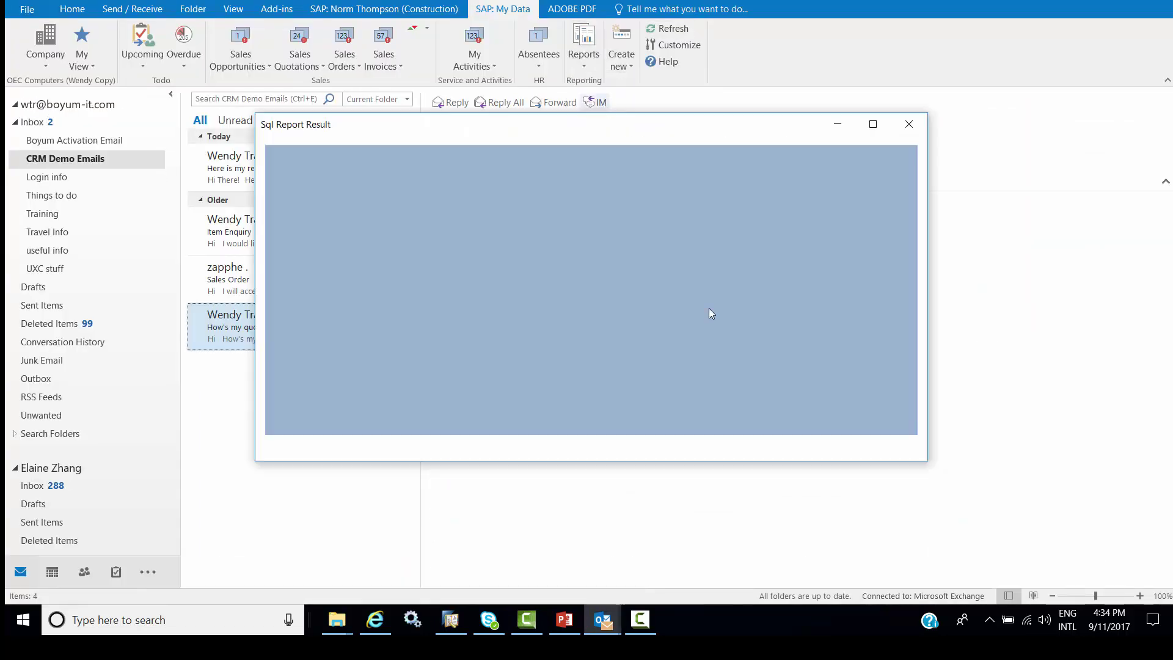
scroll(668, 293, "down", 10)
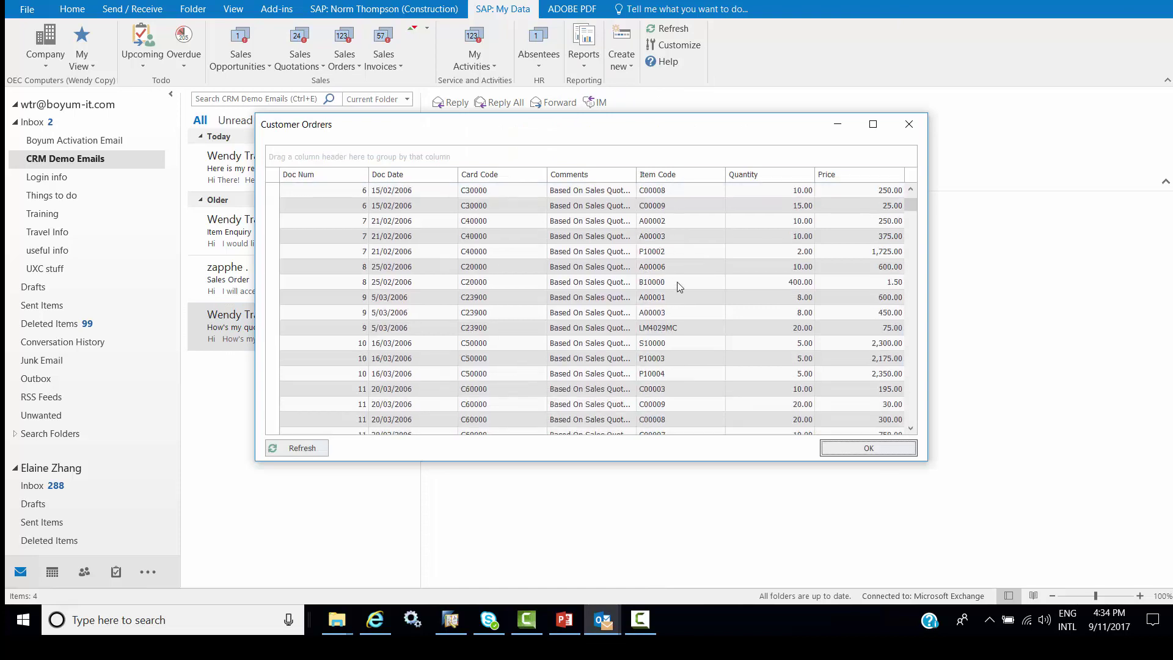
scroll(680, 286, "down", 10)
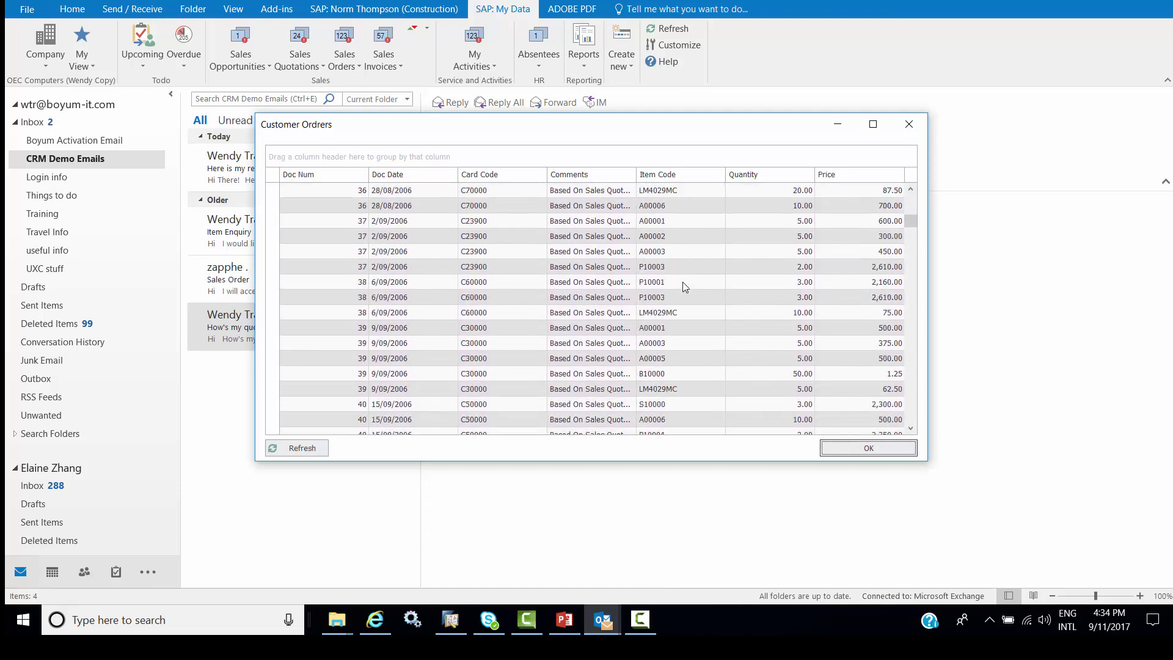
scroll(684, 283, "down", 5)
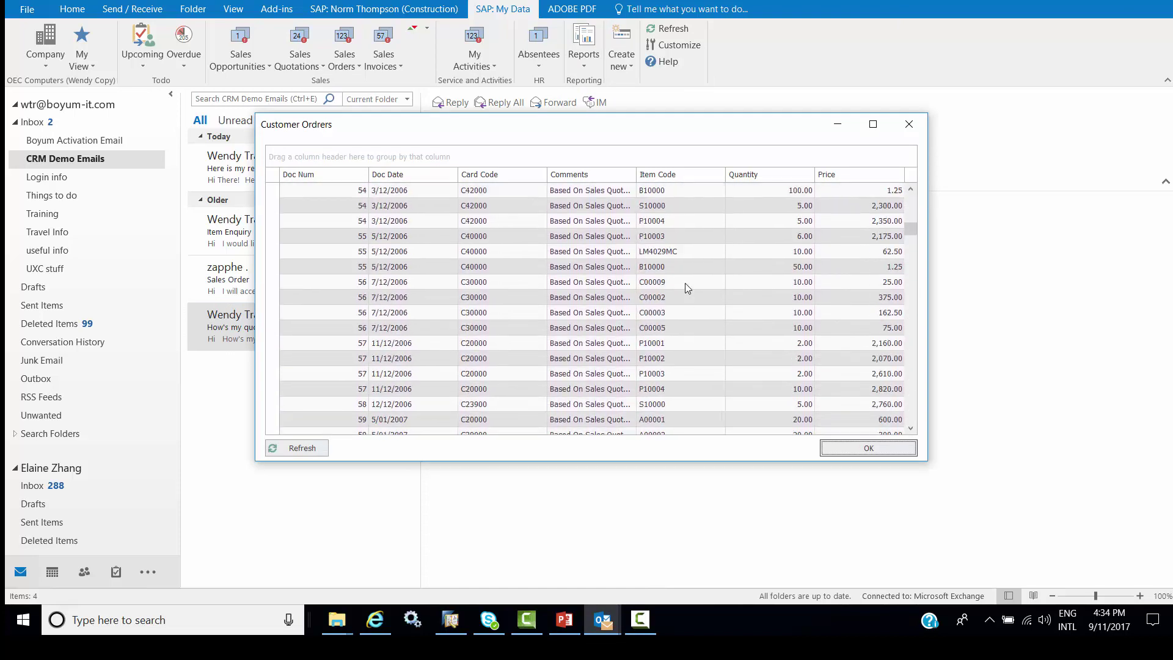
left_click(907, 129)
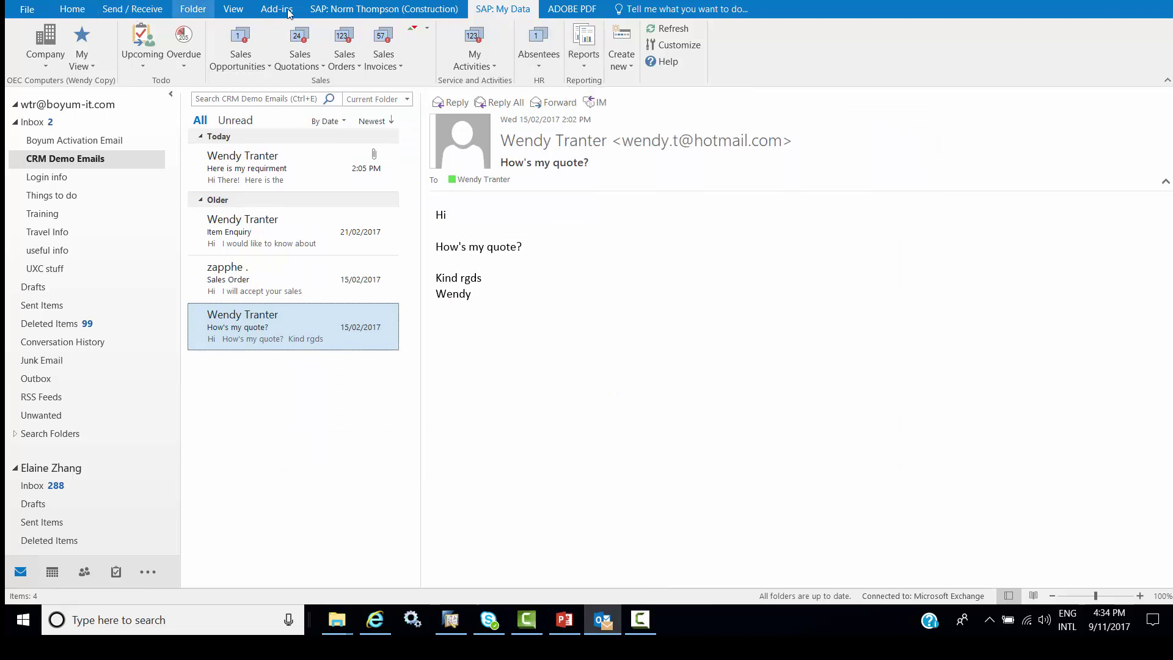
Return to the email sender's SAP customer ribbon and view the record types that can be created from the email.
left_click(331, 14)
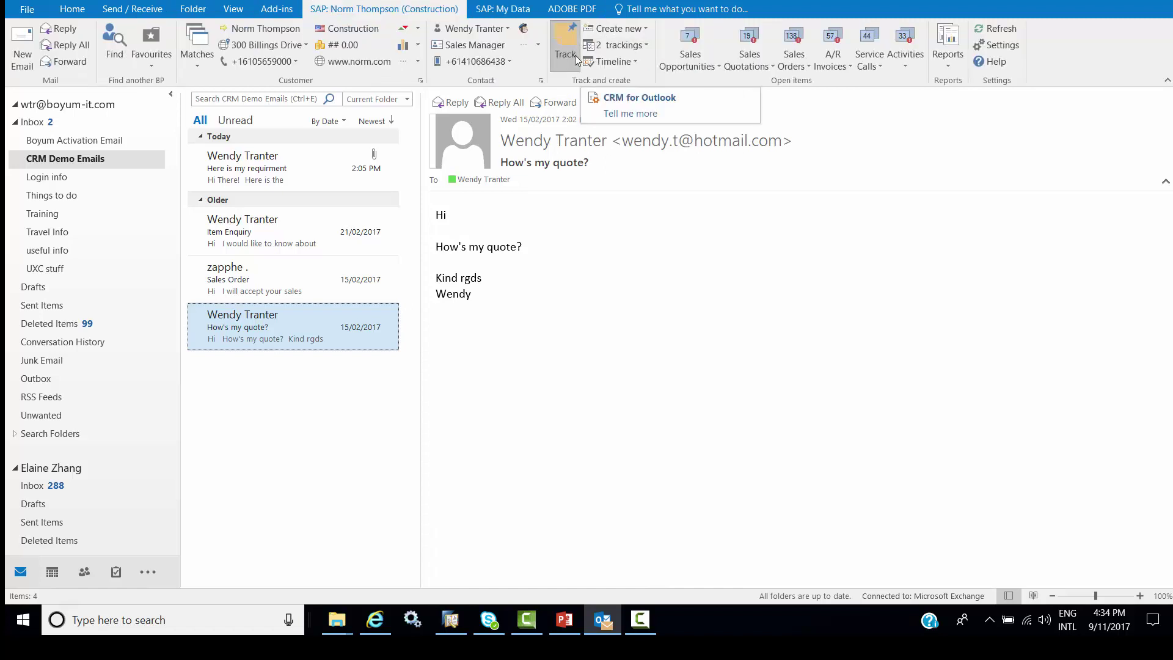
left_click(630, 29)
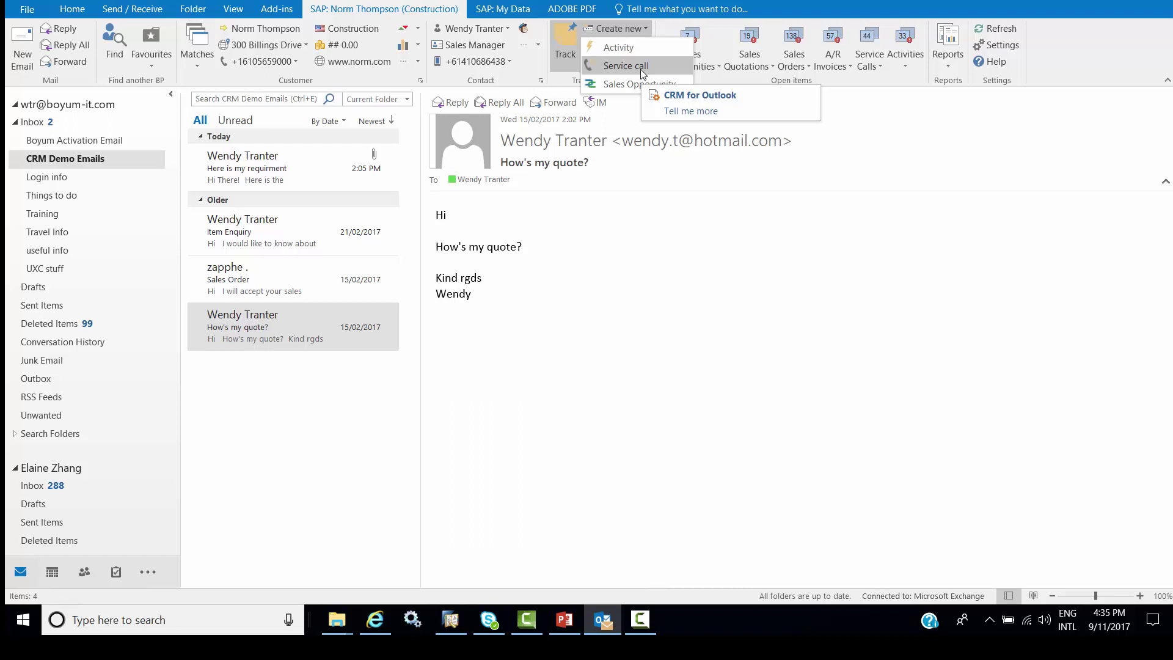
key("Escape")
Track the Item Enquiry email on the customer's sales quotation 242.
key("Up")
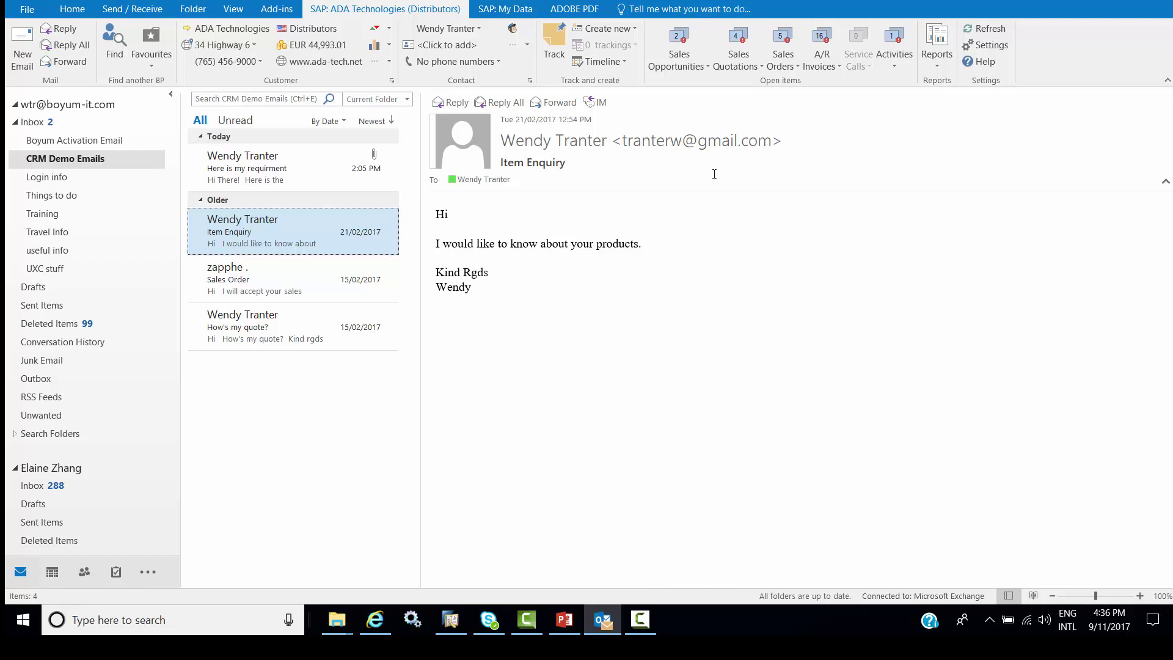
left_click(742, 63)
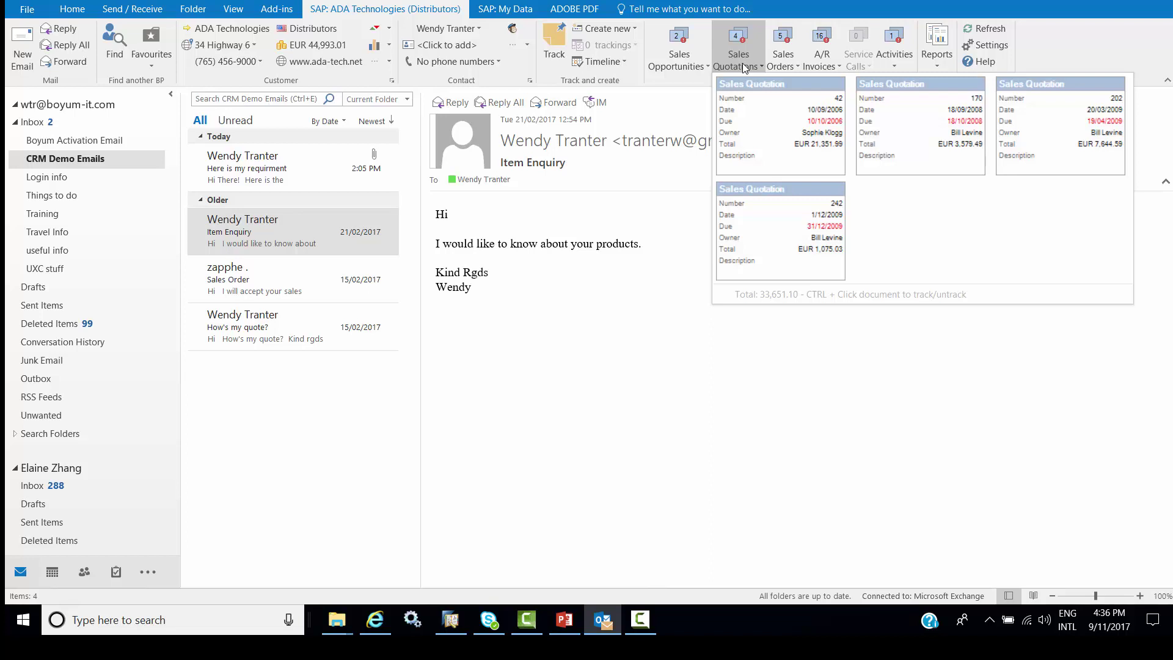
left_click(758, 238, "ctrl")
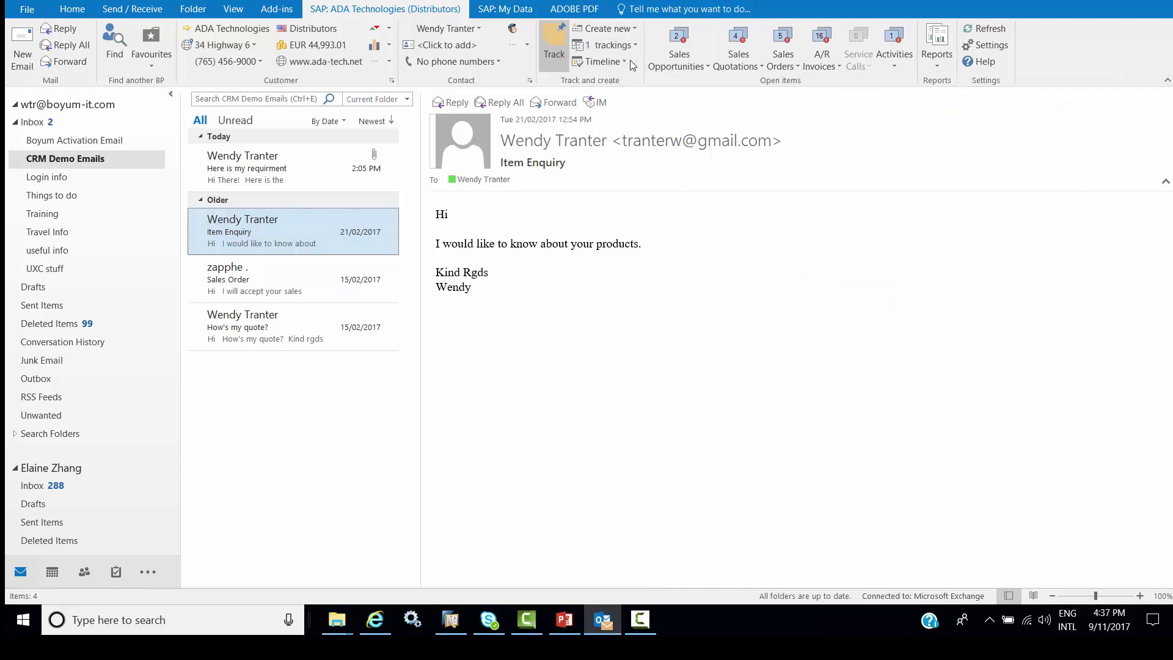
Review the Item Enquiry email's trackings and the customer's timeline, and return to the email.
left_click(626, 48)
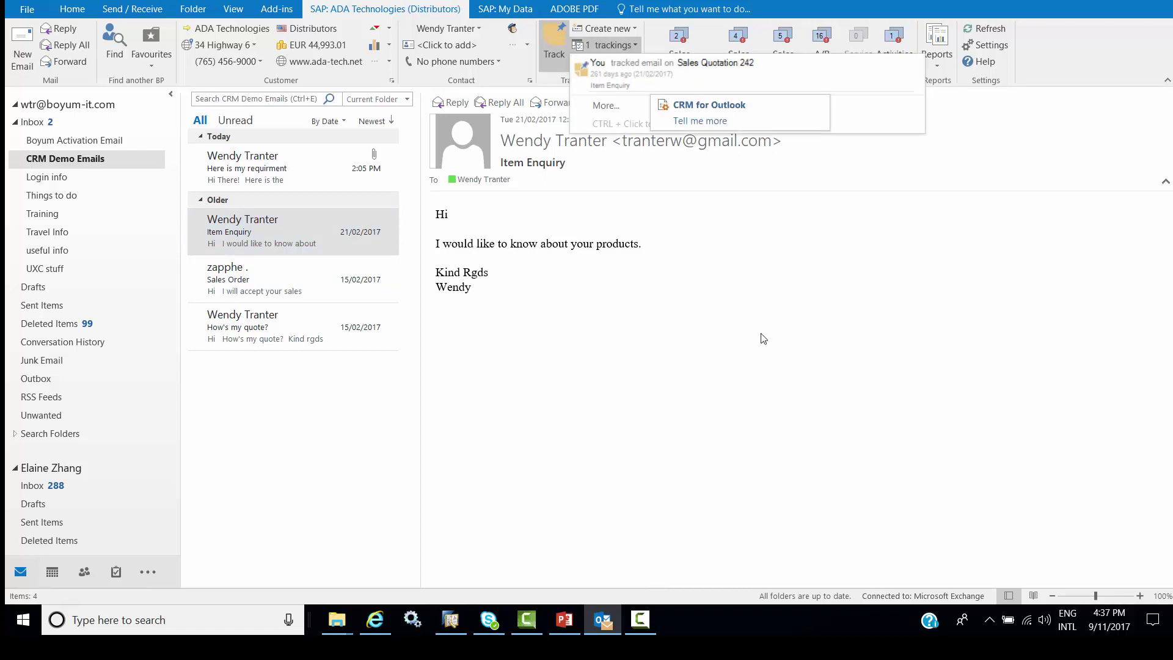
left_click(611, 64)
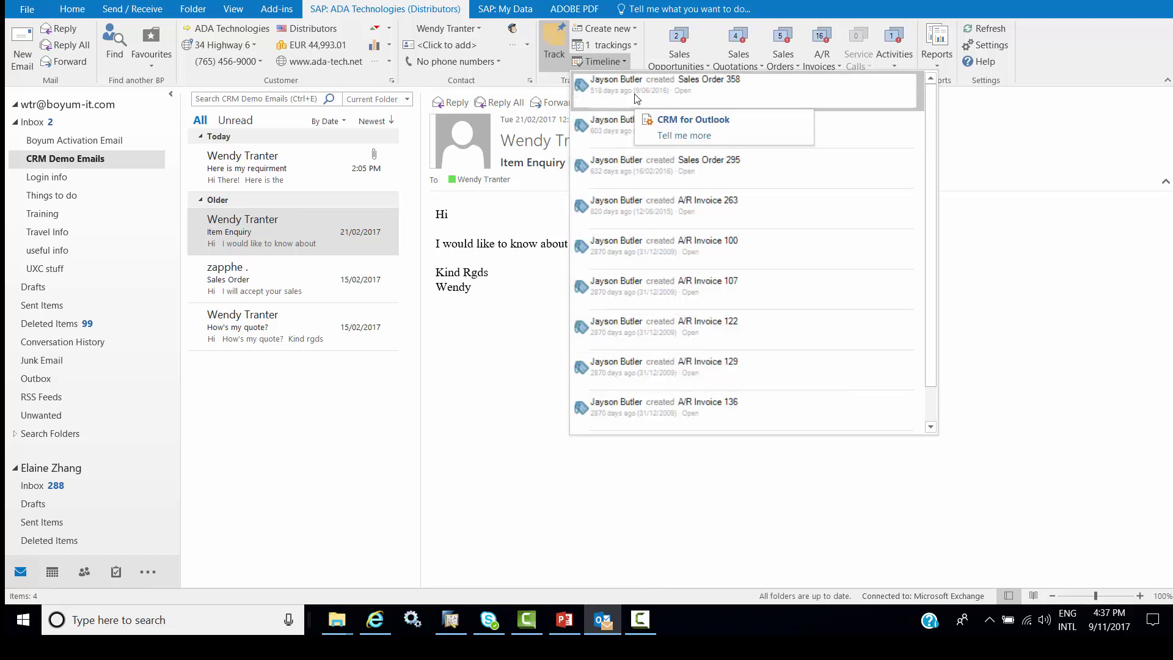
left_click(506, 394)
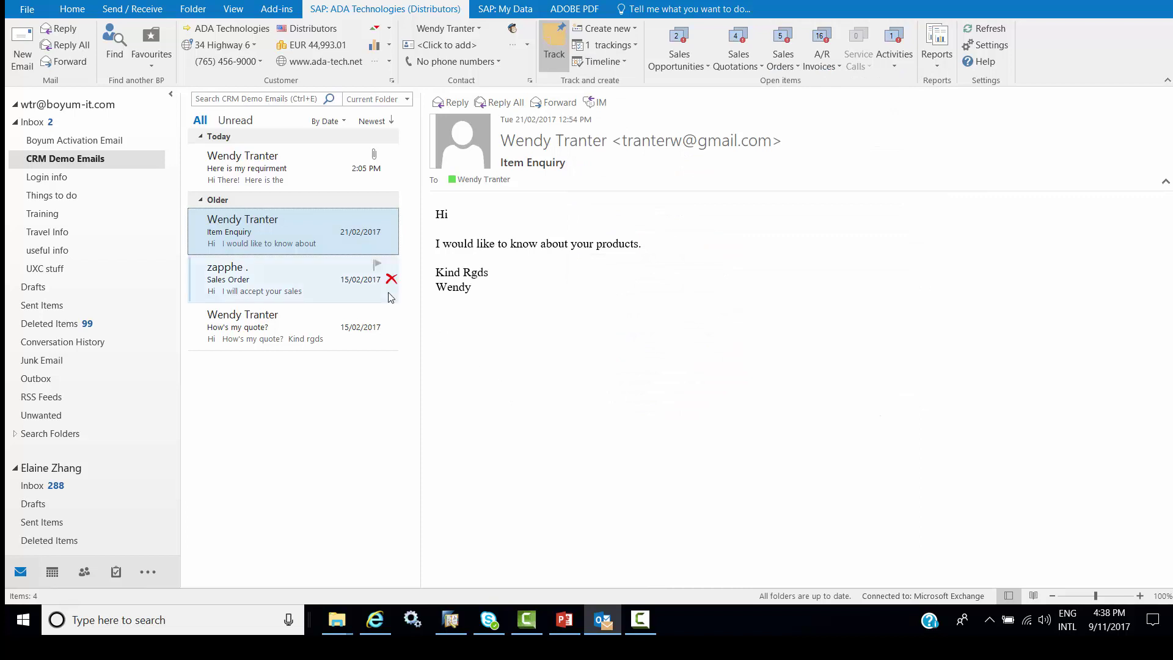
Start linking the unknown sender of the Sales Order email to a B1 business partner, moving the link dialog below the email header.
left_click(322, 289)
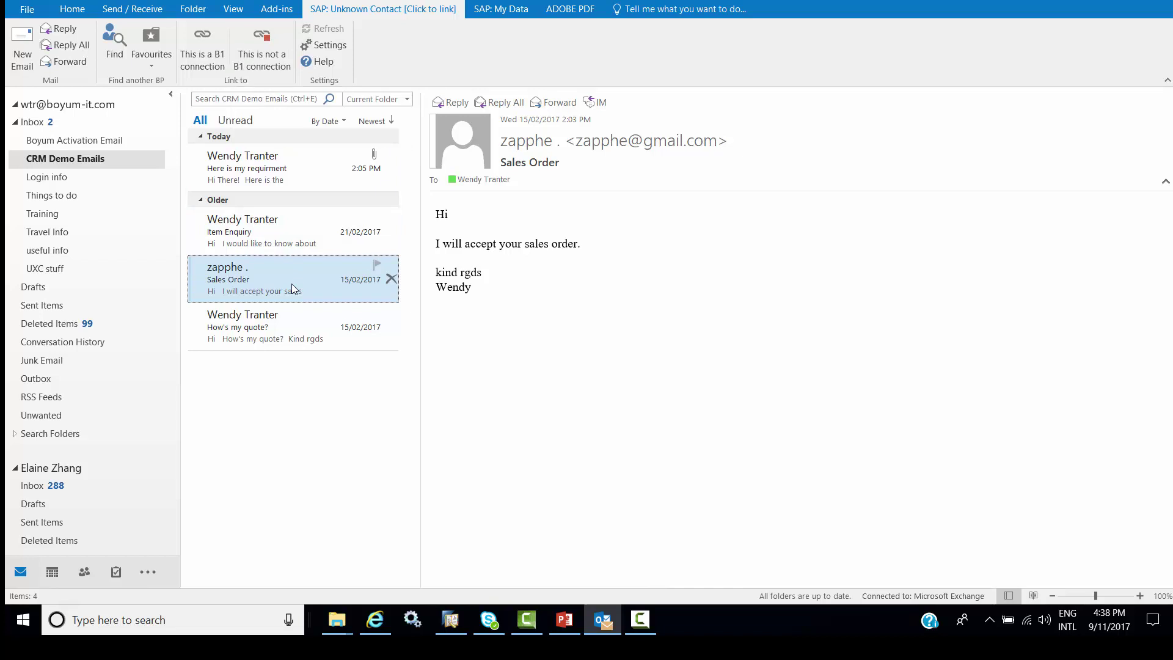
left_click(206, 47)
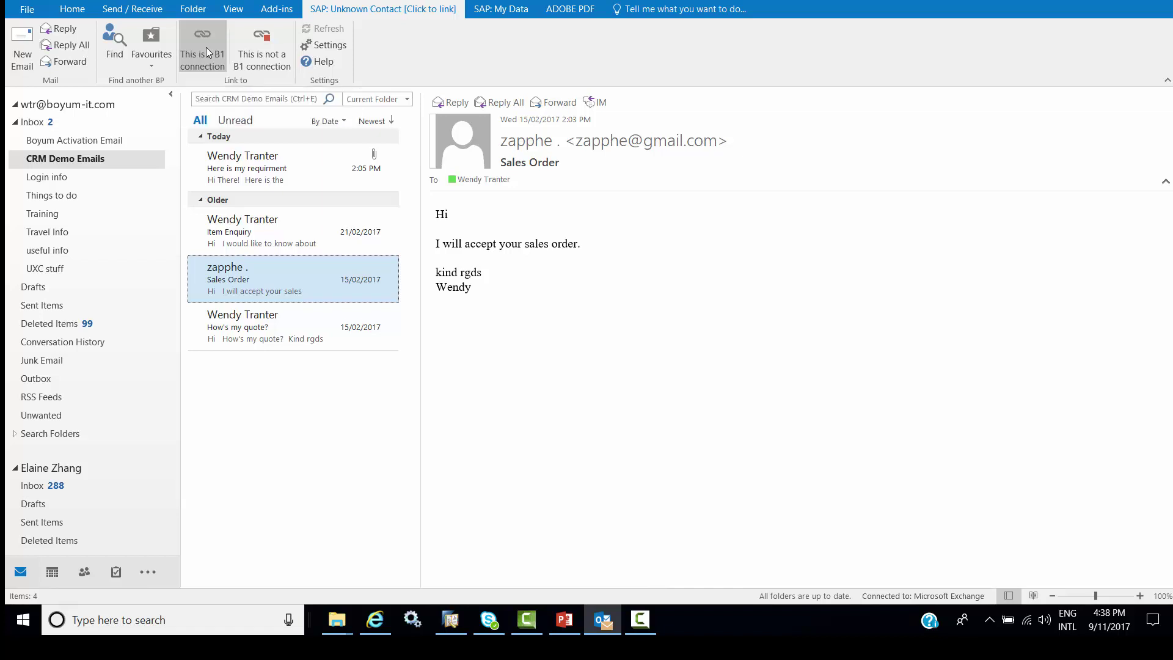
left_click_drag(495, 153, 649, 223)
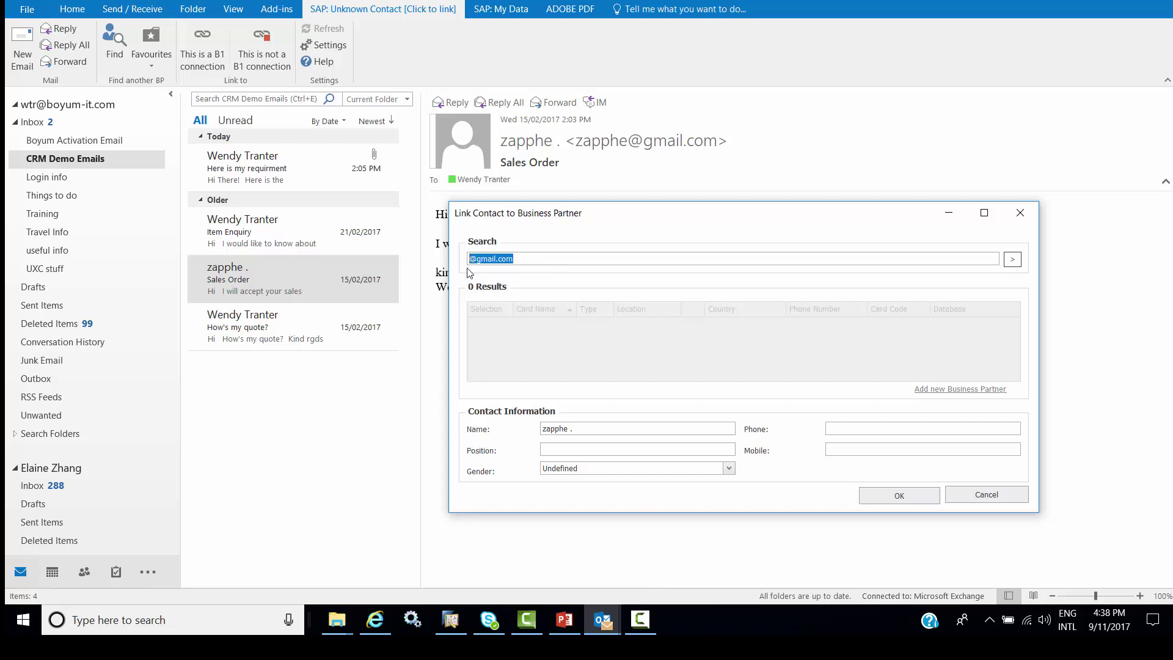
Search the business partners for ADA and link the sender to ADA Technologies in the B1UP_DEMO database.
left_click(526, 259)
key("ctrl+a")
key("BackSpace")
type("ADA")
left_click(1011, 260)
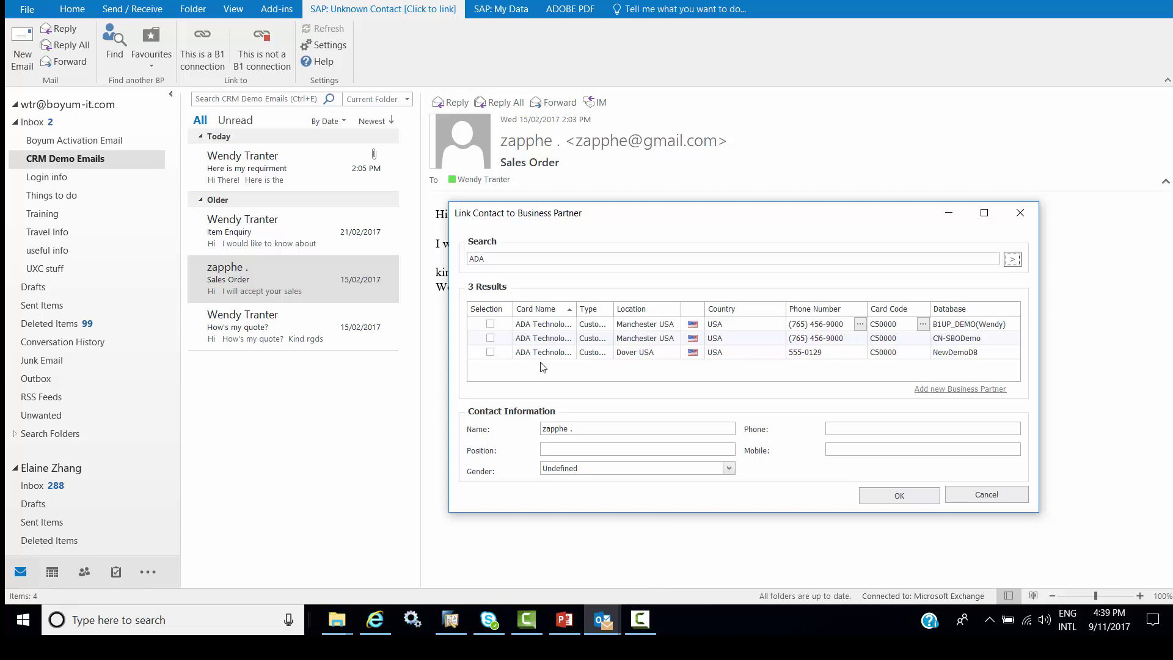
left_click(490, 324)
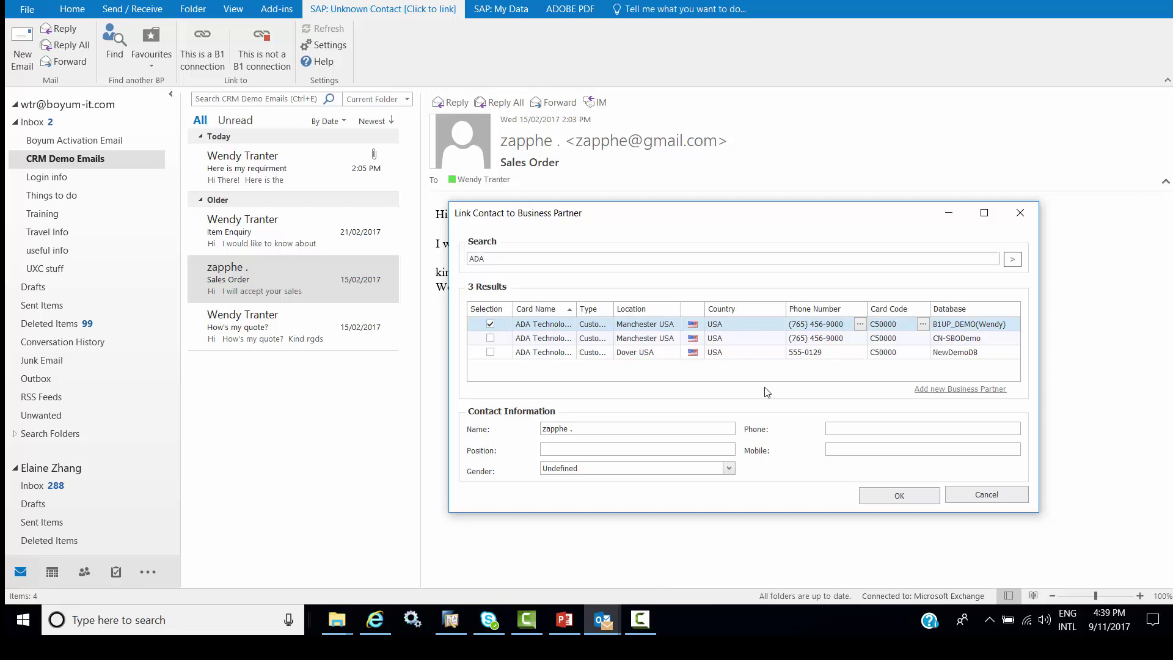
left_click(899, 495)
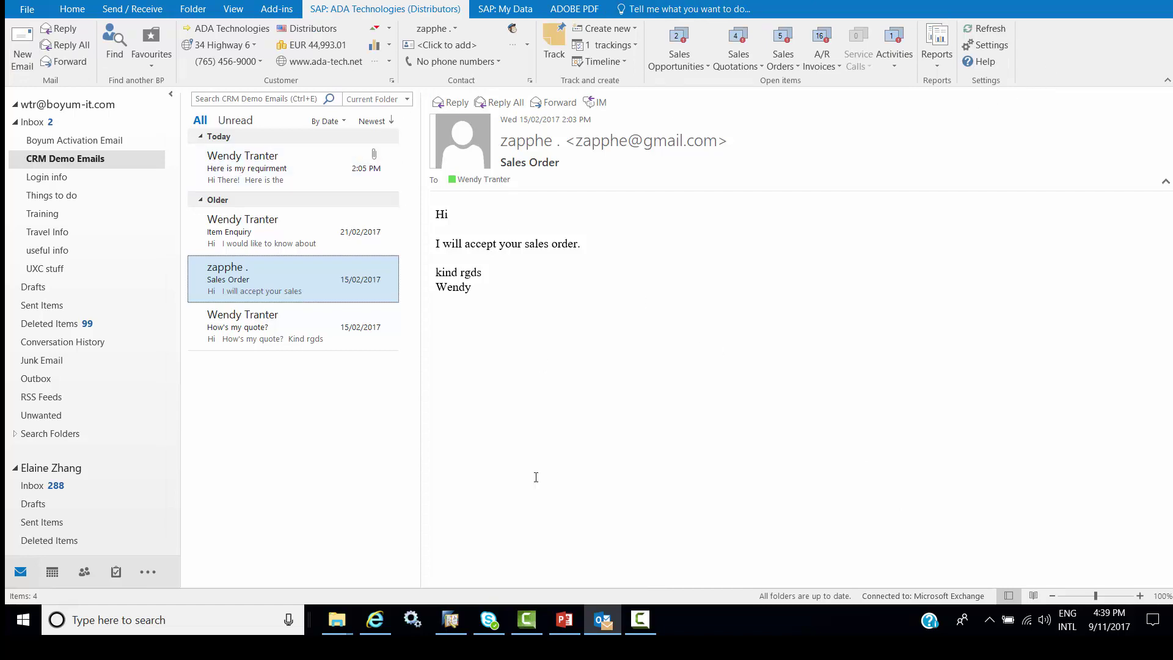
Switch to SAP Business One, find the business partner ADA, and view the newly linked sender among its contact persons.
left_click(456, 625)
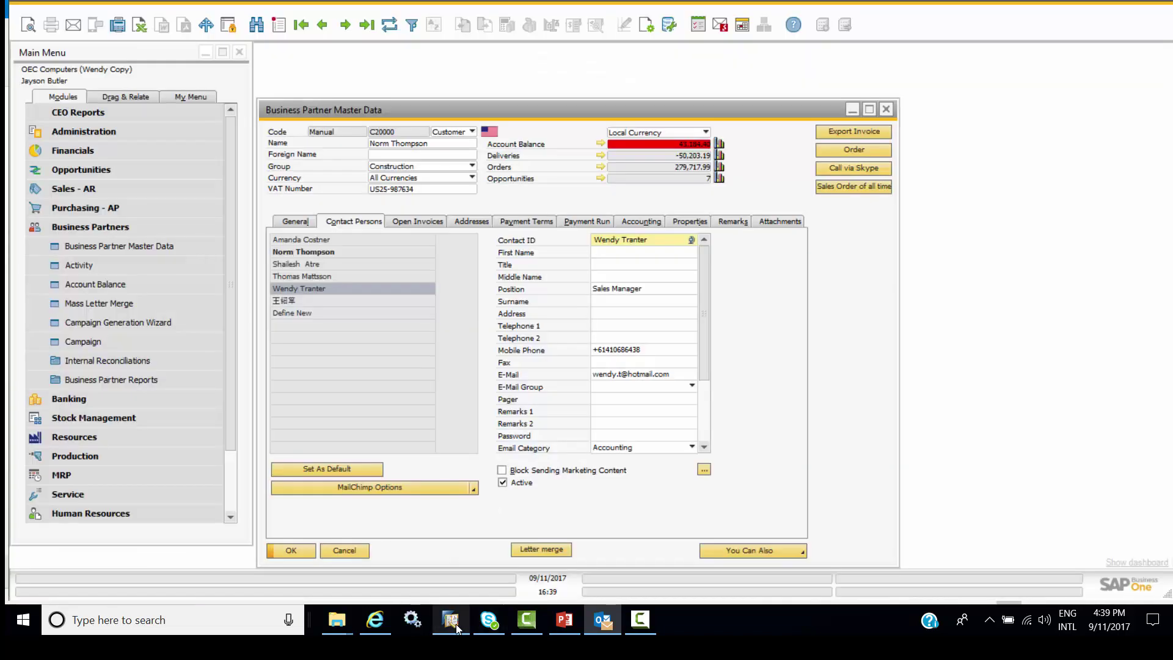
left_click(256, 25)
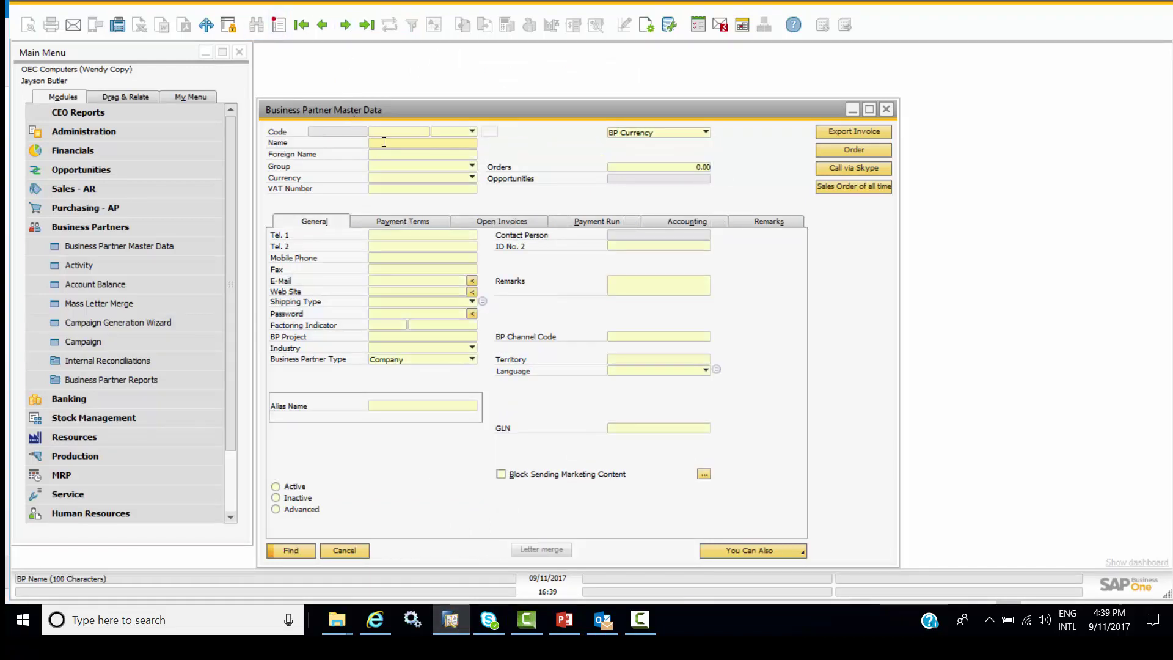
type("ada")
key("Return")
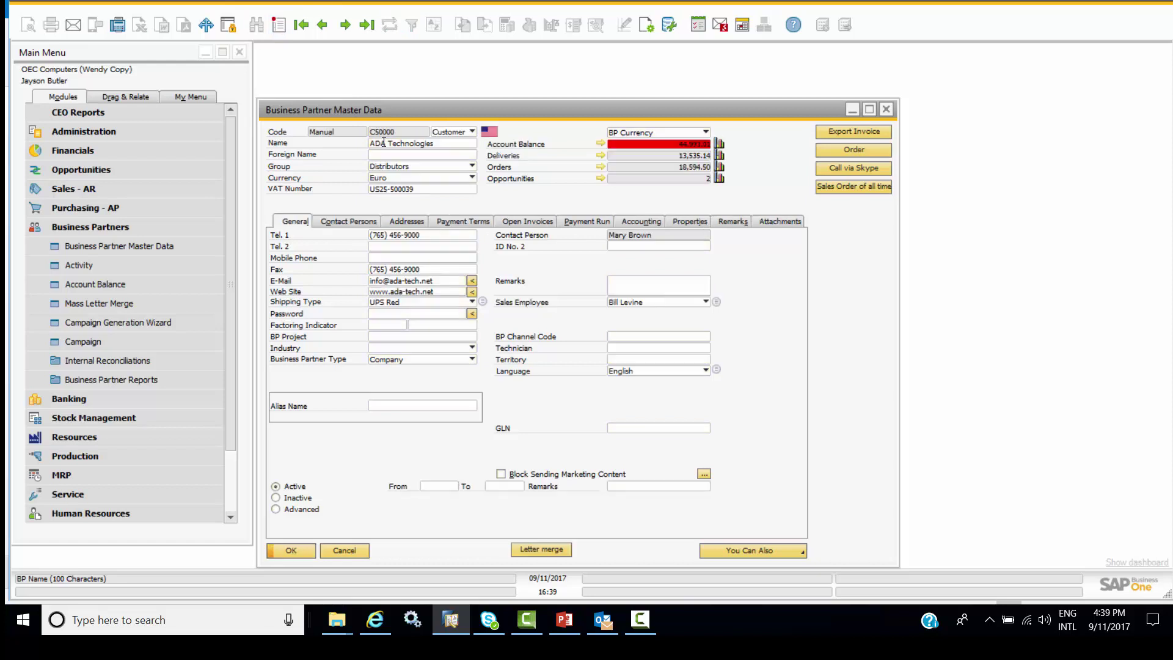
left_click(340, 220)
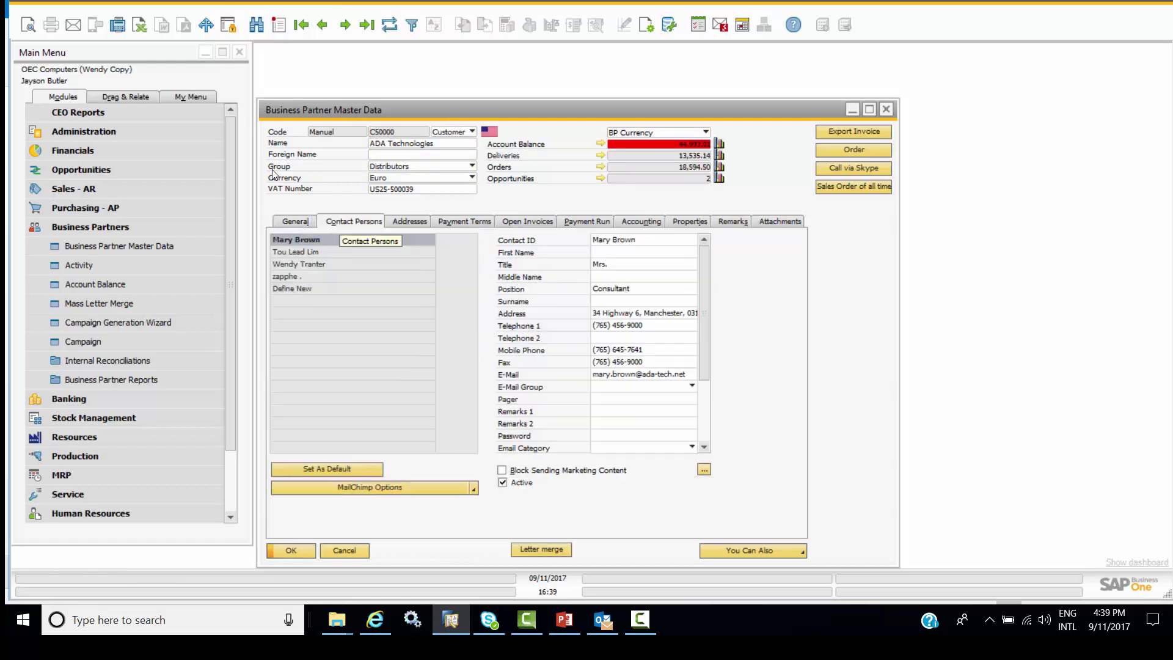
left_click(327, 275)
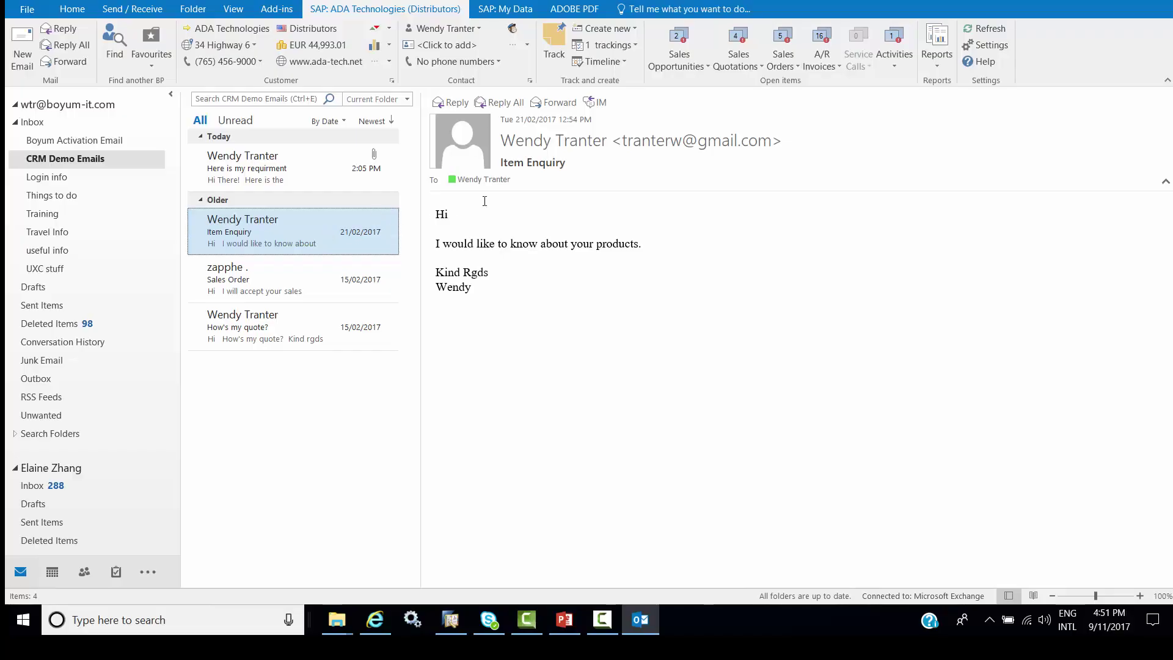
Track the Item Enquiry email on sales order 295, and delete that tracking from the email's tracking list.
left_click(783, 64)
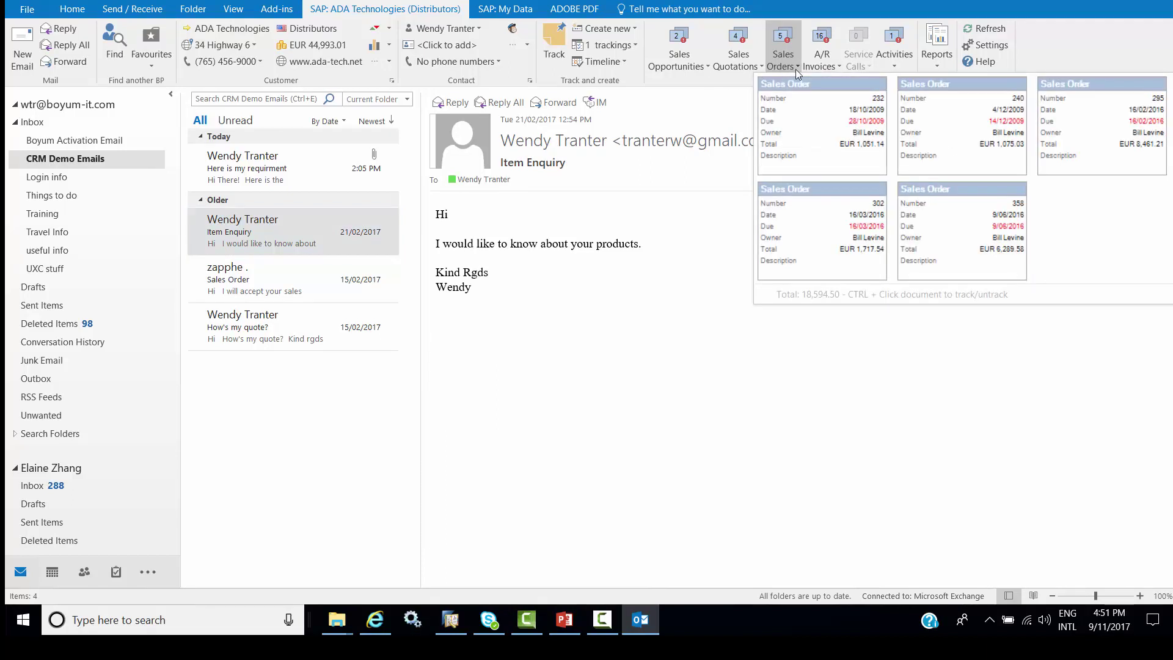
left_click(1121, 141, "ctrl")
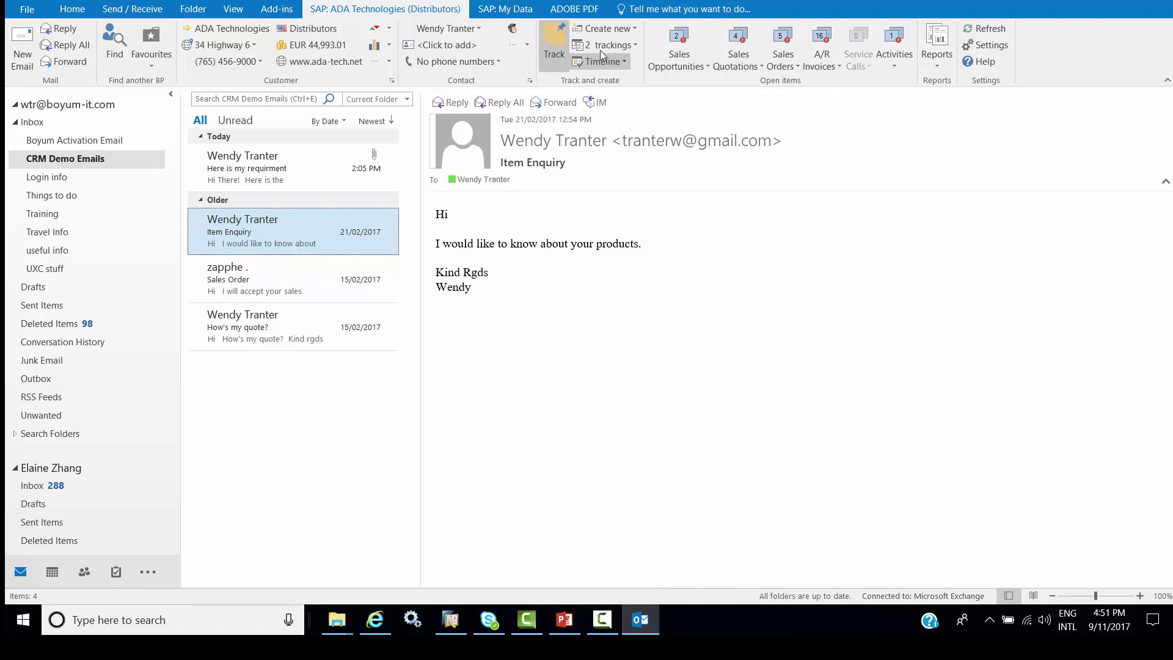
left_click(639, 45)
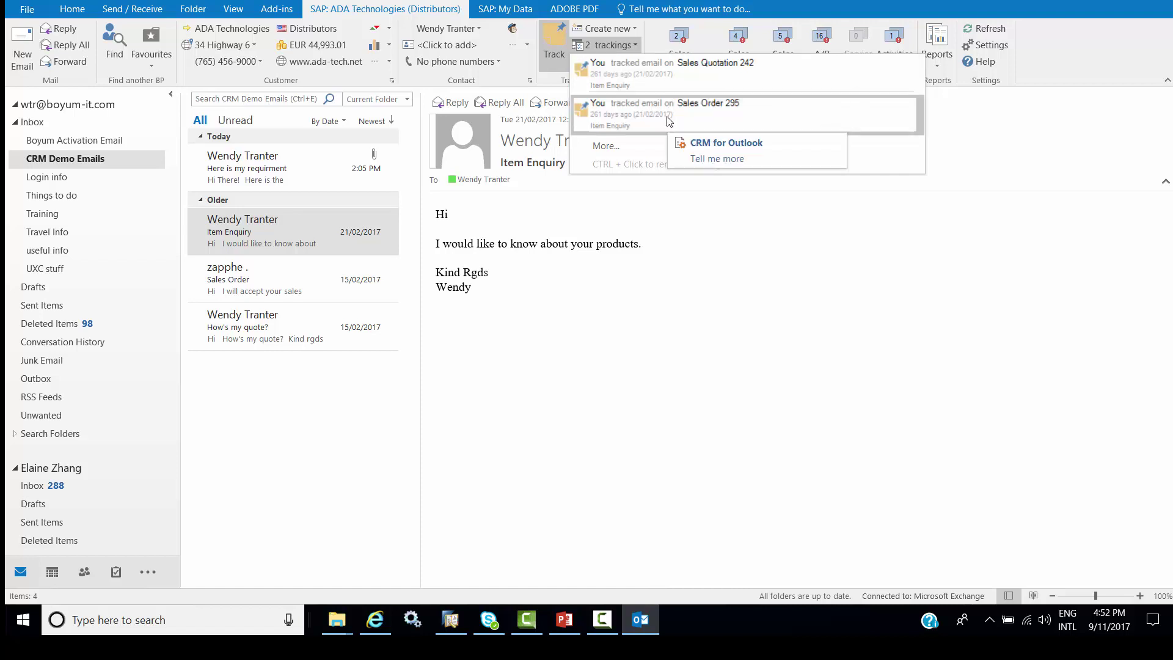
left_click(626, 120, "ctrl")
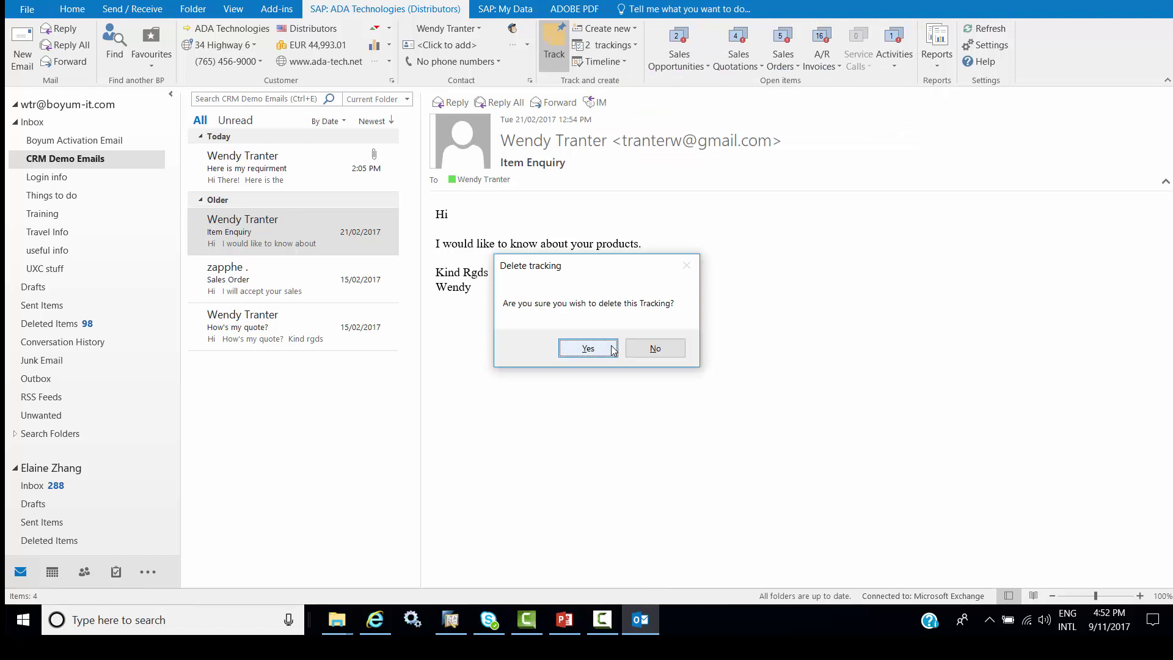
left_click(612, 350)
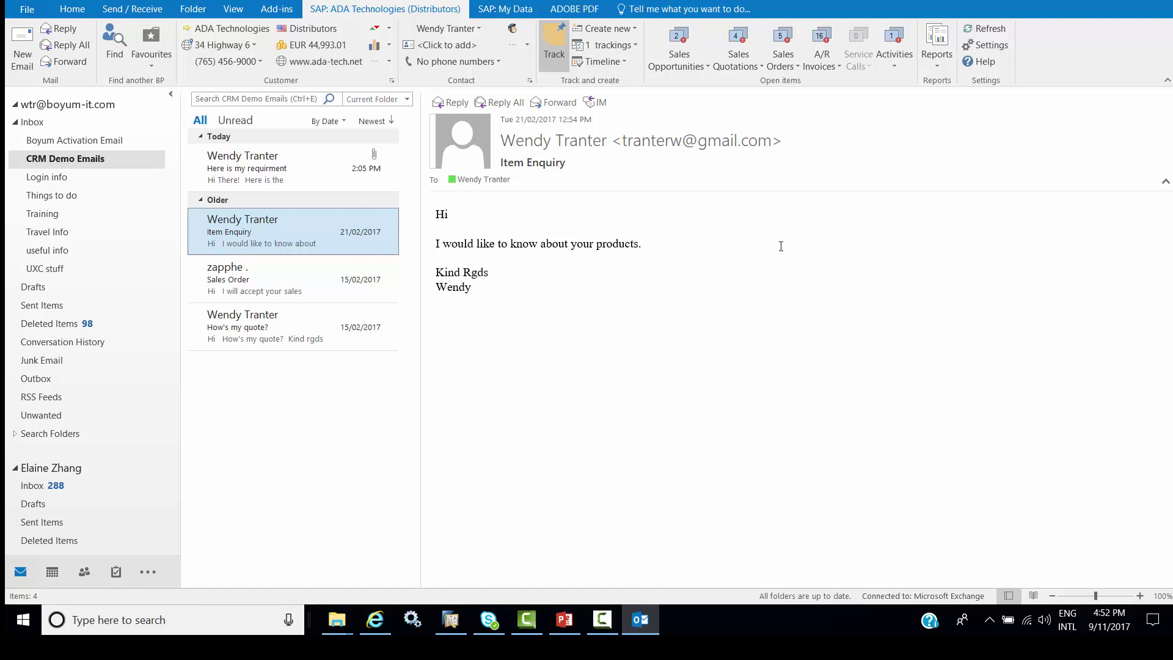
Create another new activity from the "Here is my requirment" email.
left_click(284, 183)
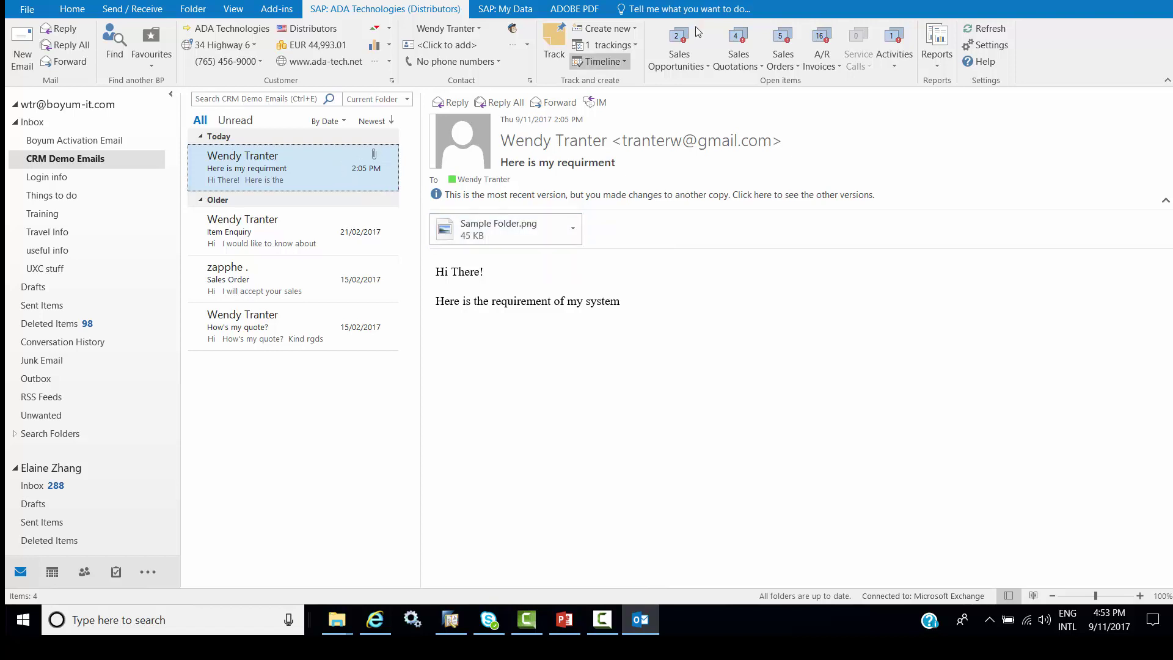
left_click(632, 28)
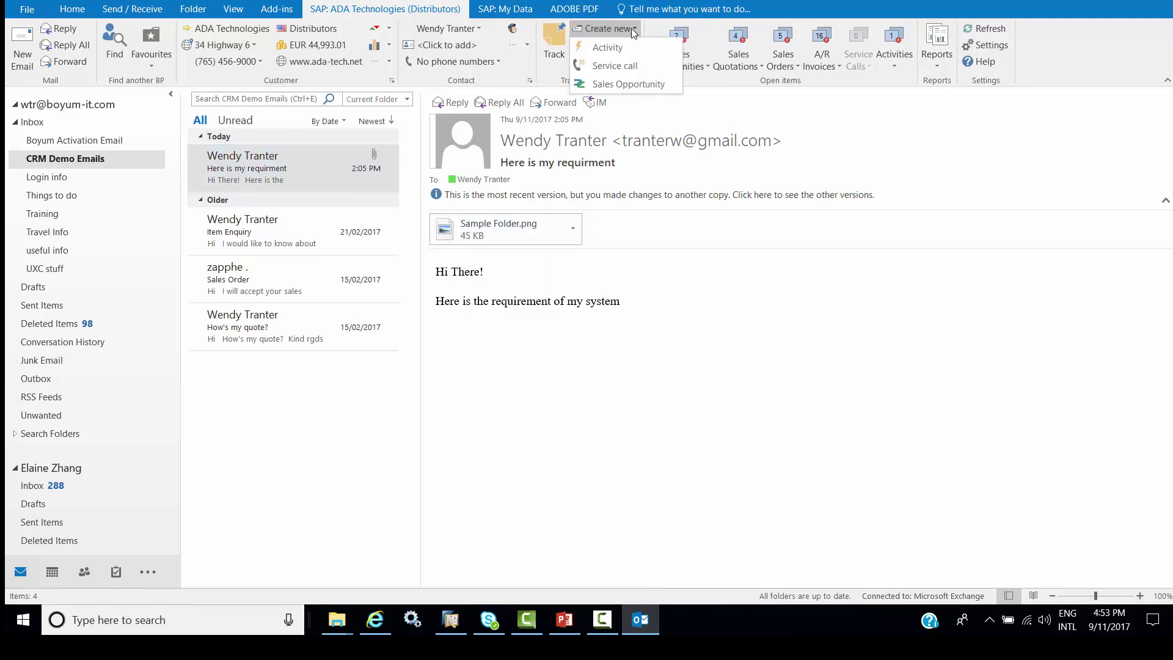
left_click(607, 47)
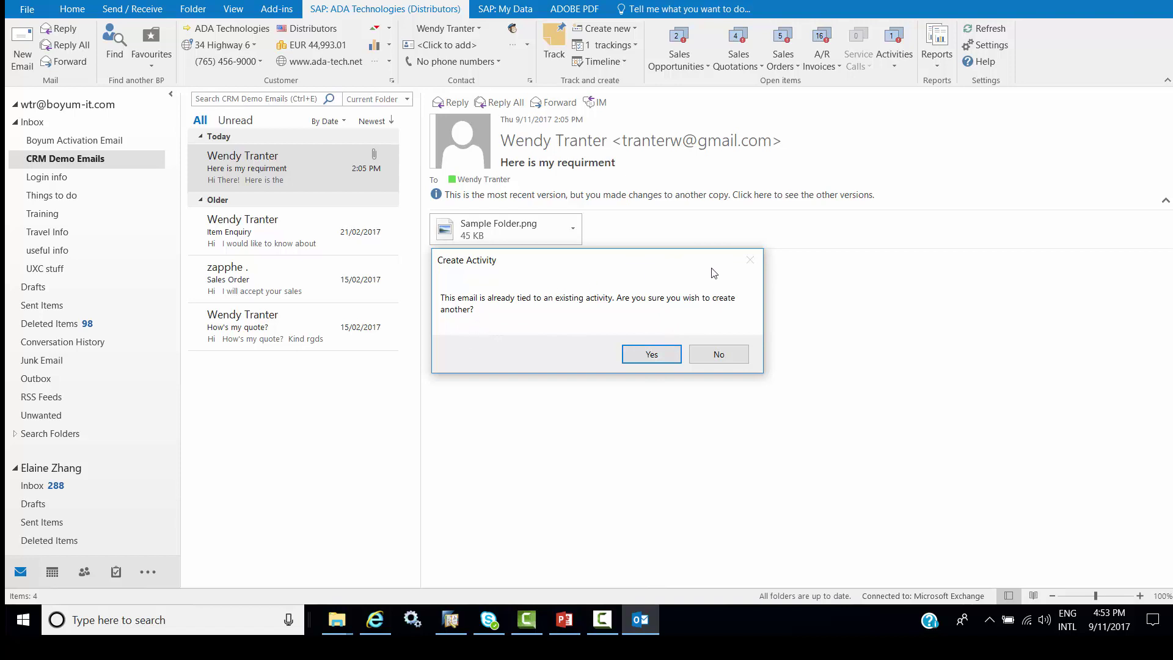
left_click(631, 355)
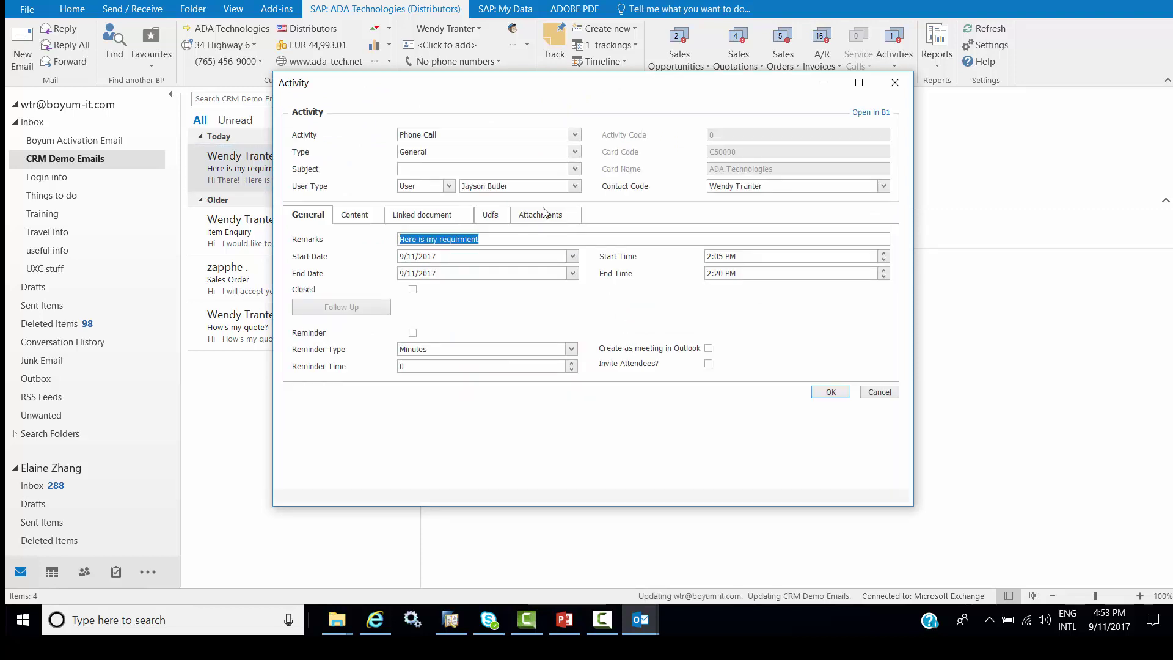
Set the new activity's kind to Note and its subject to Sales Enquiry.
left_click(530, 173)
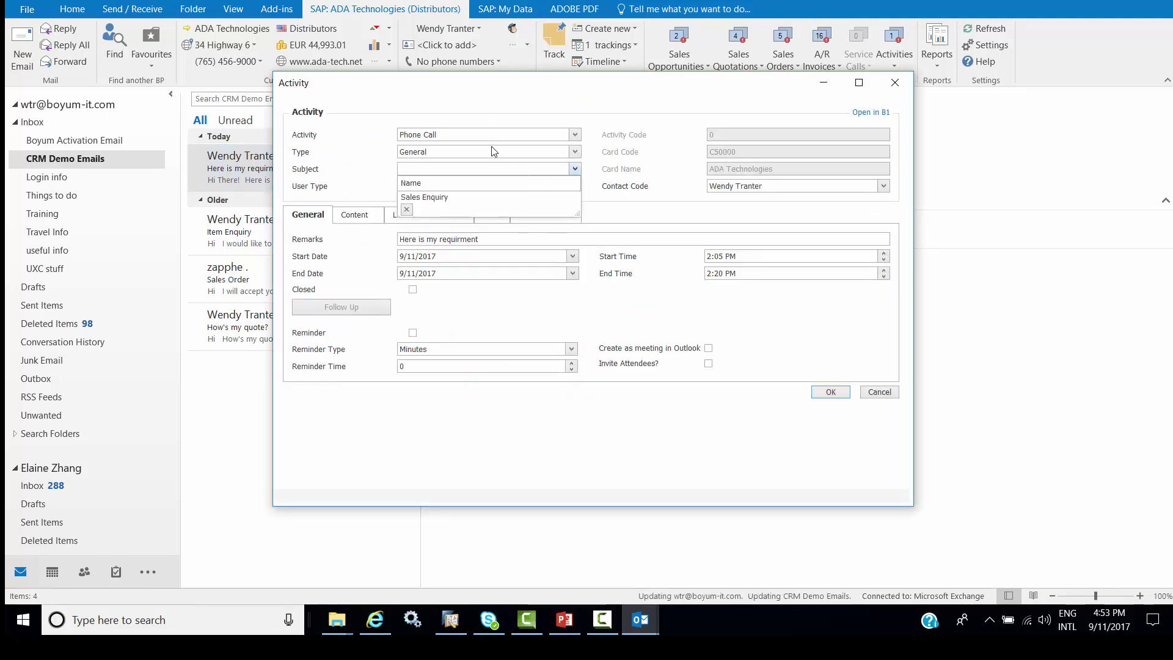
left_click(575, 135)
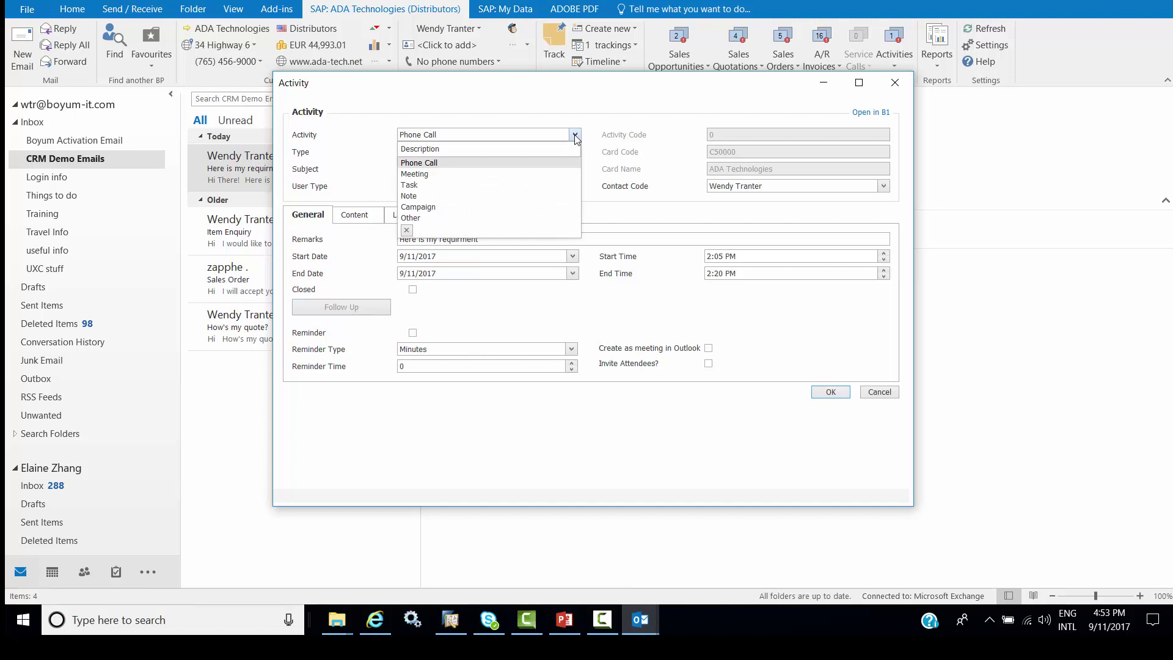
left_click(472, 196)
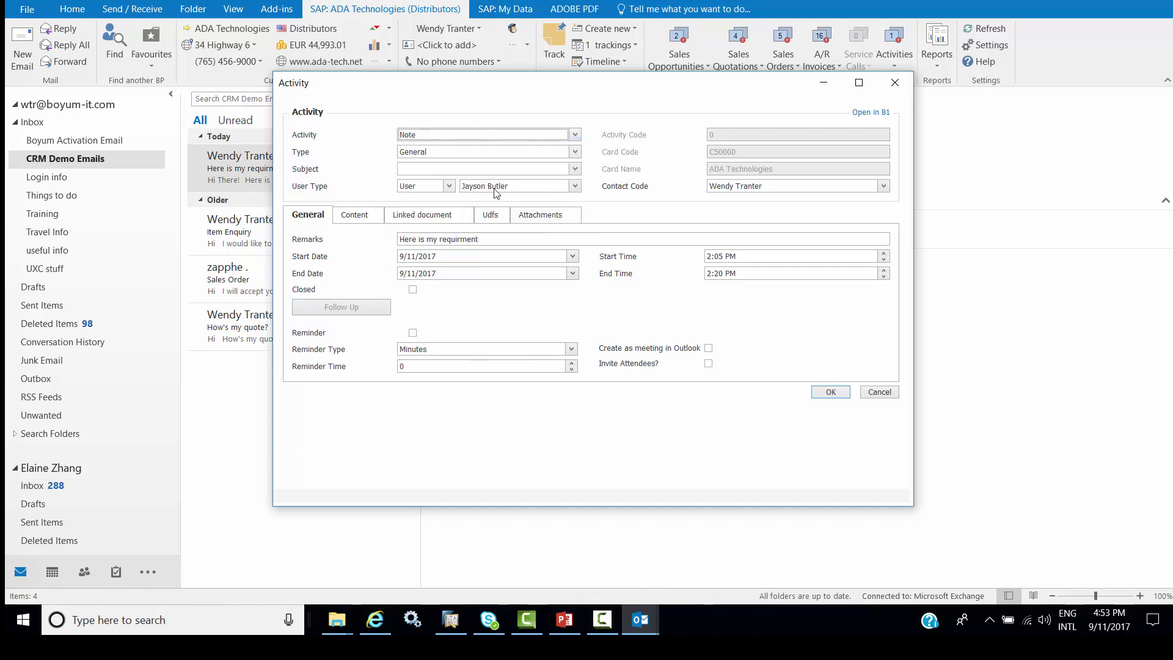
left_click(574, 171)
left_click(426, 197)
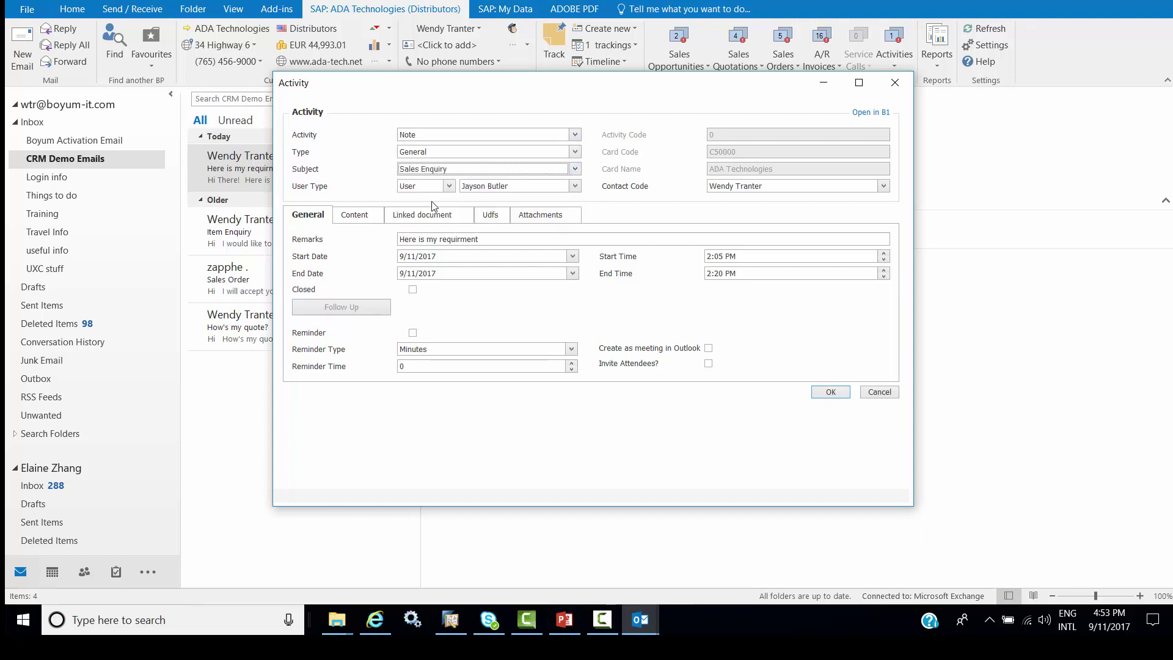
Review the activity's content and attachments taken from the email, and save the activity.
left_click(370, 219)
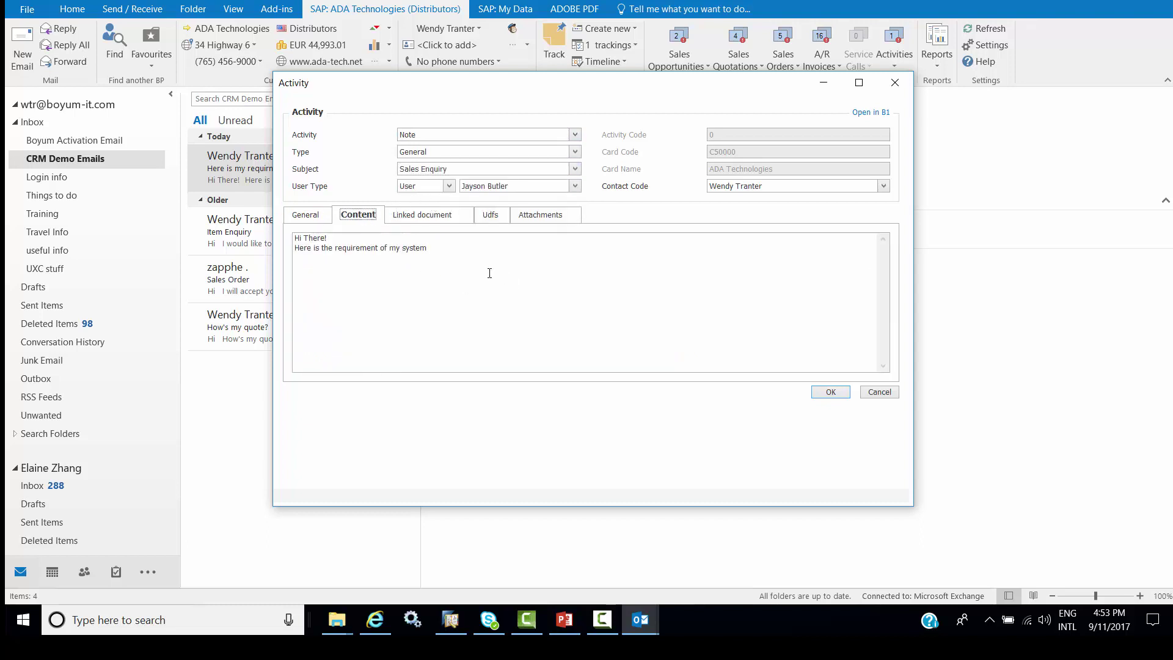
left_click(543, 220)
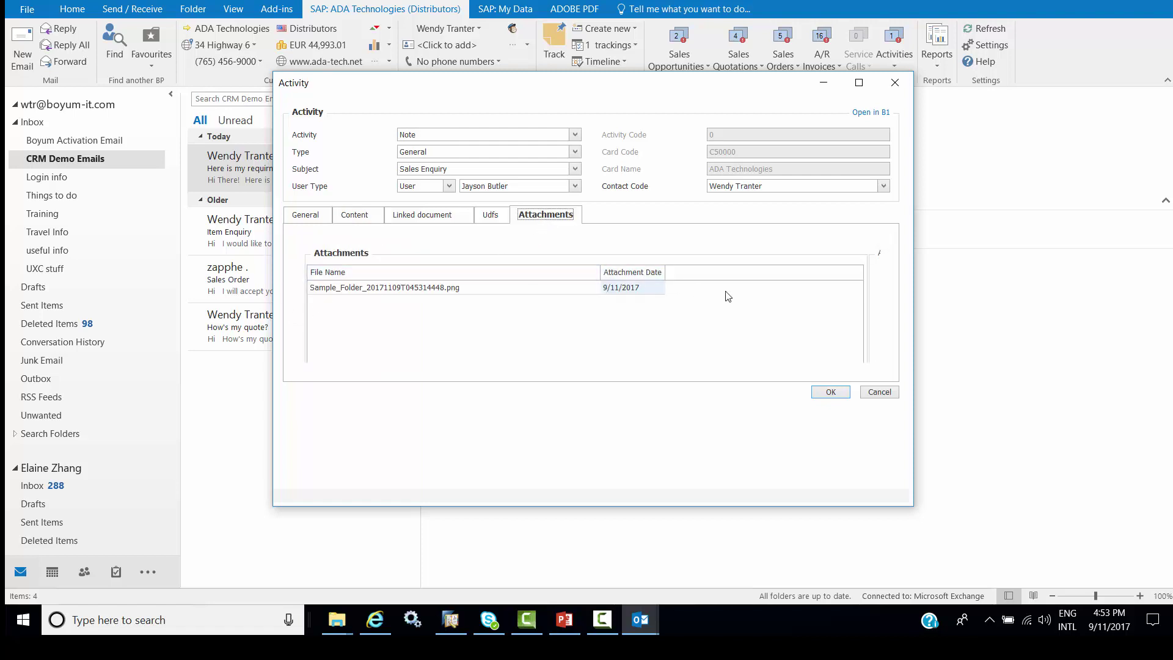
left_click(832, 398)
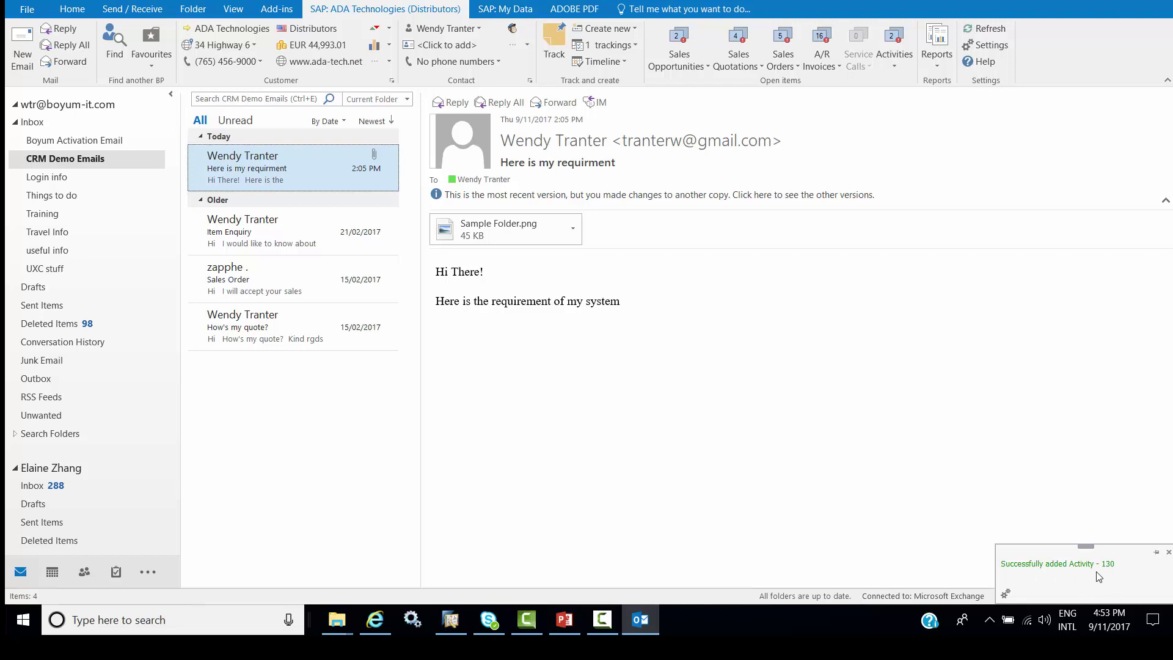
Switch to SAP Business One, find the business partner ADA, and open its related activities overview.
left_click(454, 622)
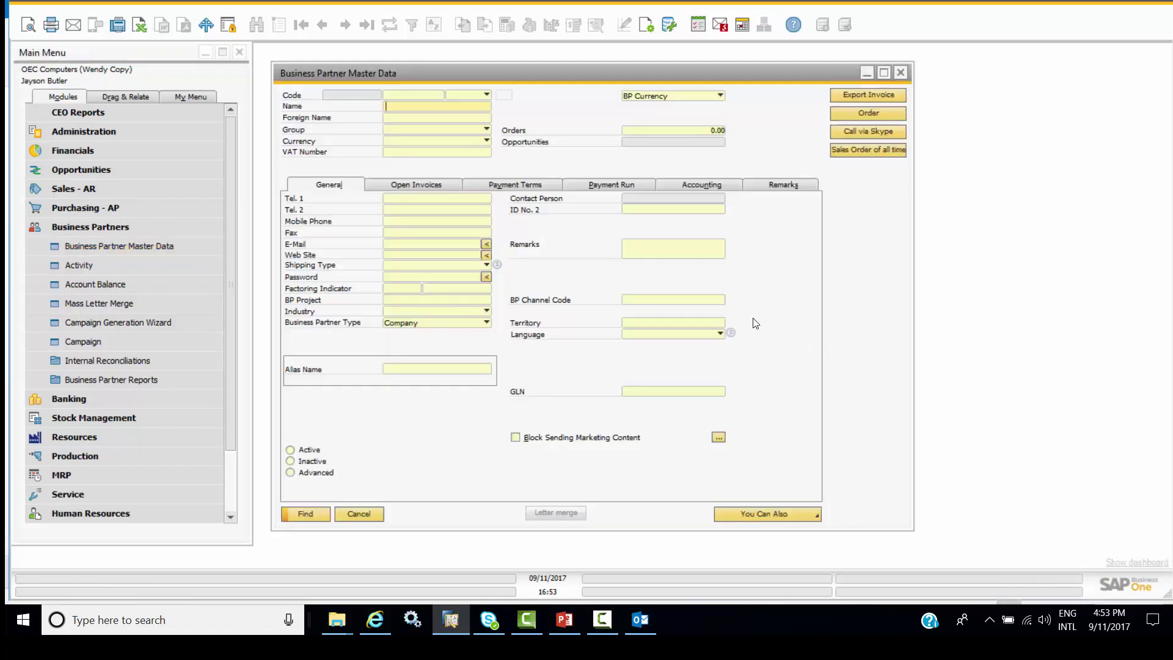
type("ADA")
key("Return")
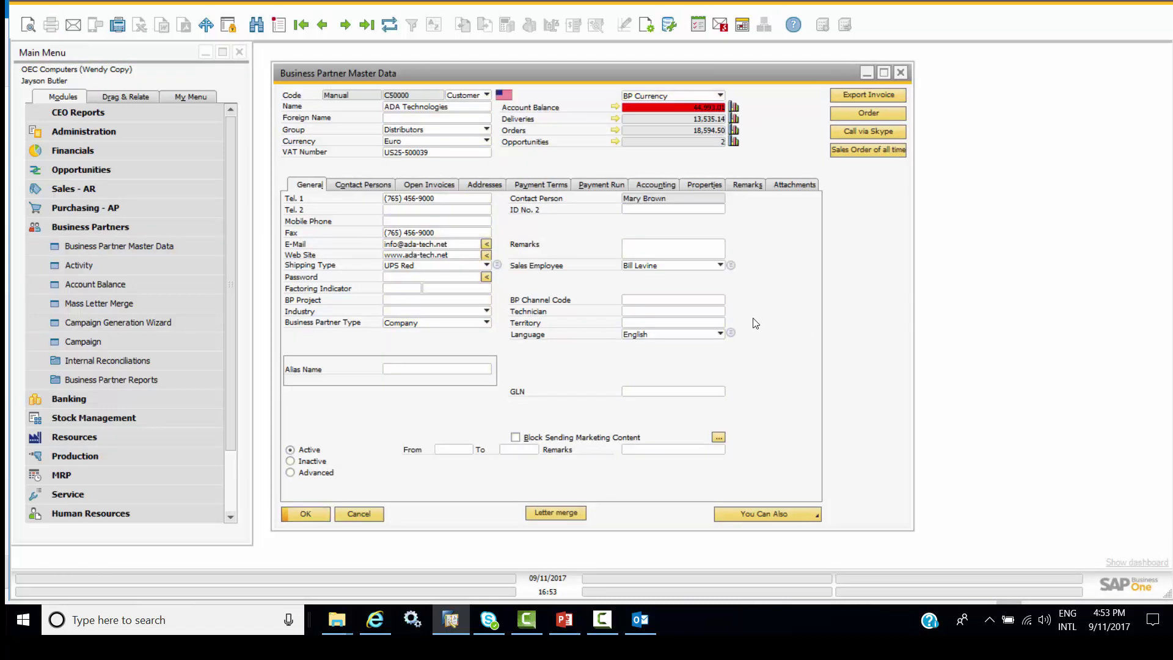
left_click(803, 512)
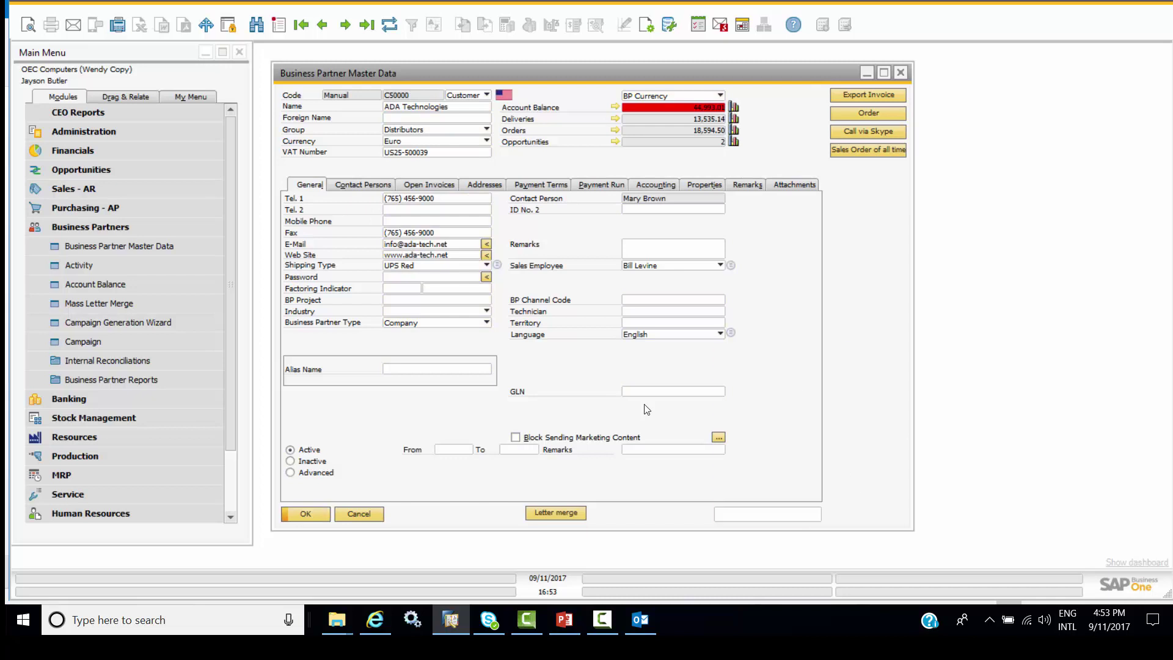
left_click(618, 298)
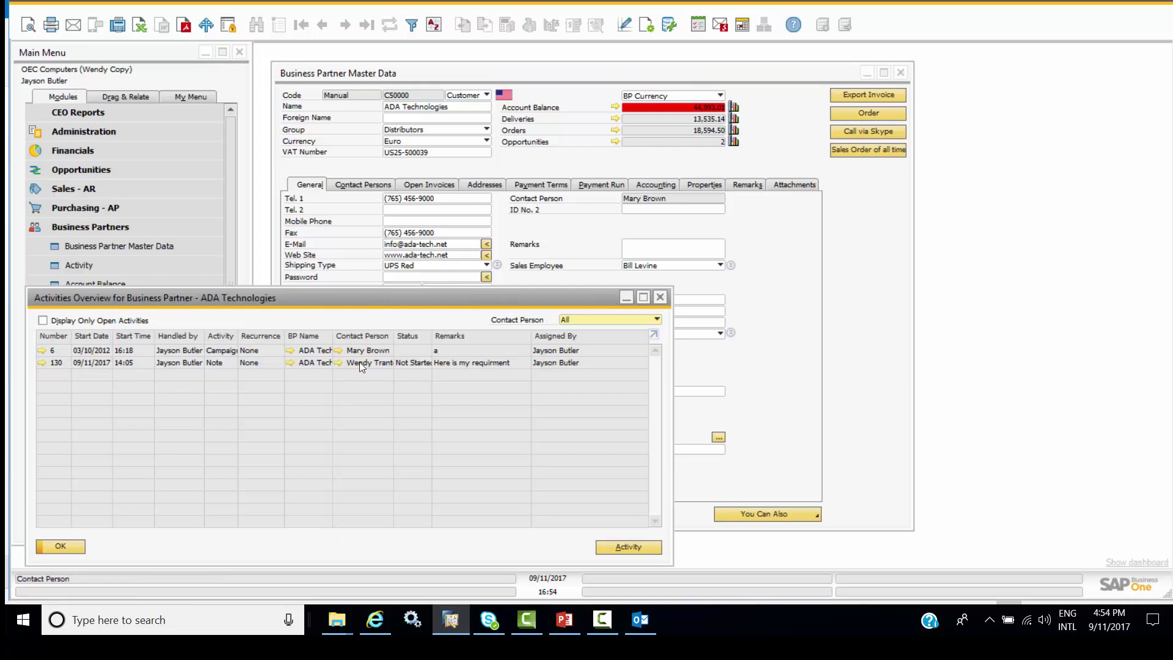
Open the "Here is my requirment" note activity, view its attachments, and close both the activity and the overview.
mouse_move(53, 368)
left_click(41, 362)
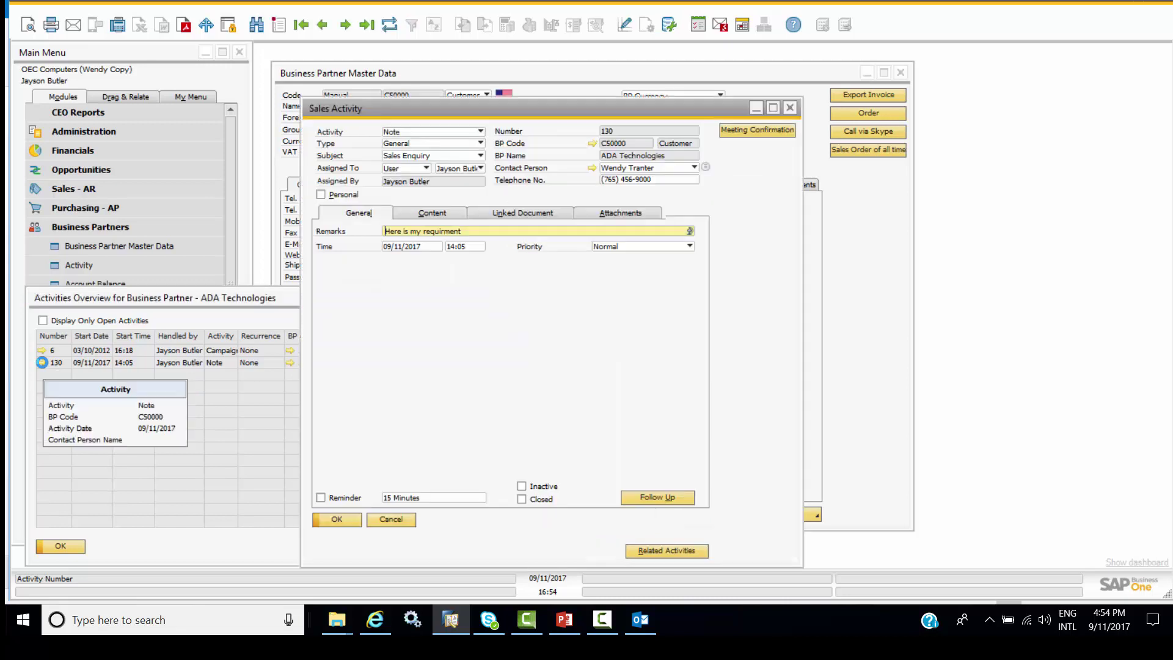
left_click(621, 212)
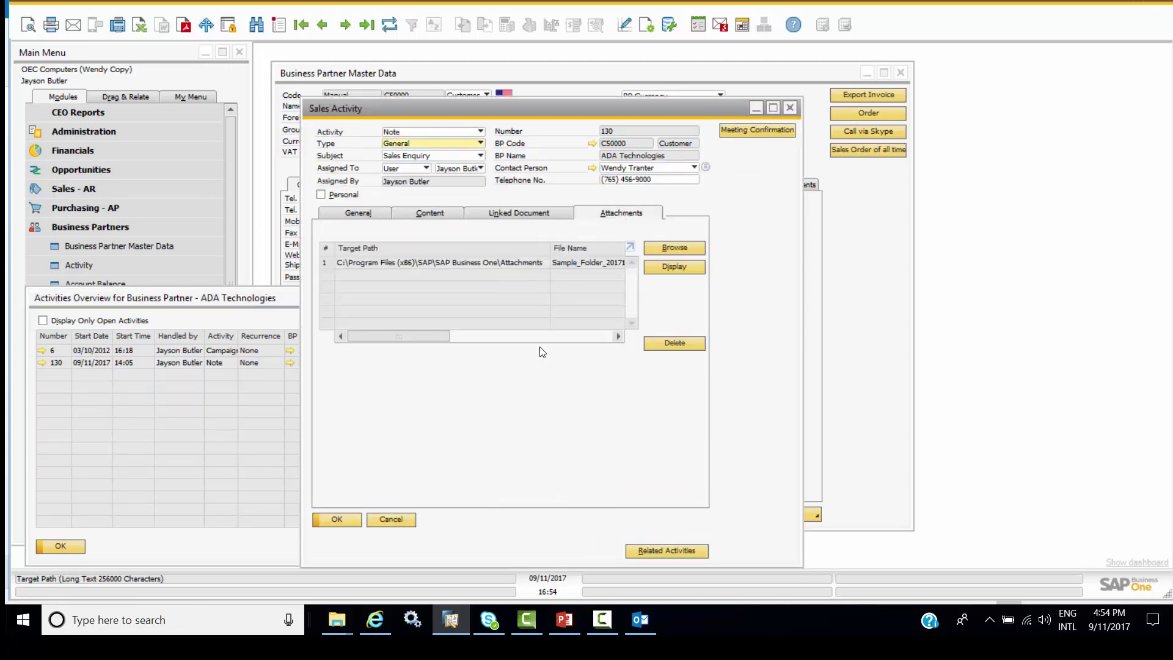
left_click(405, 520)
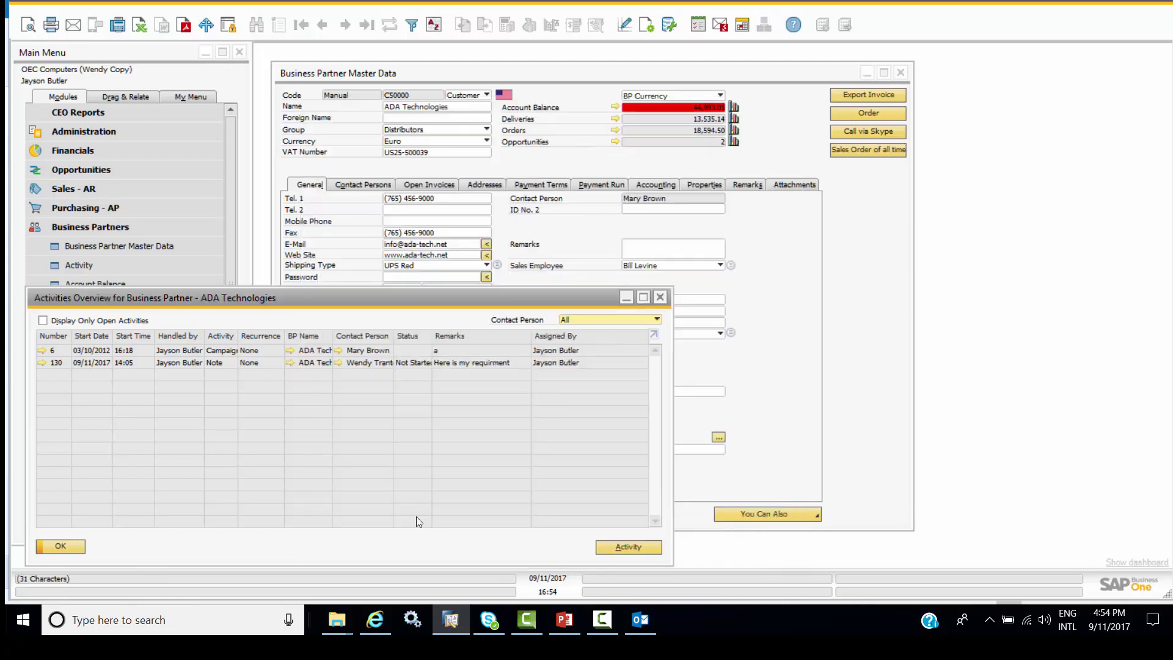
left_click(660, 297)
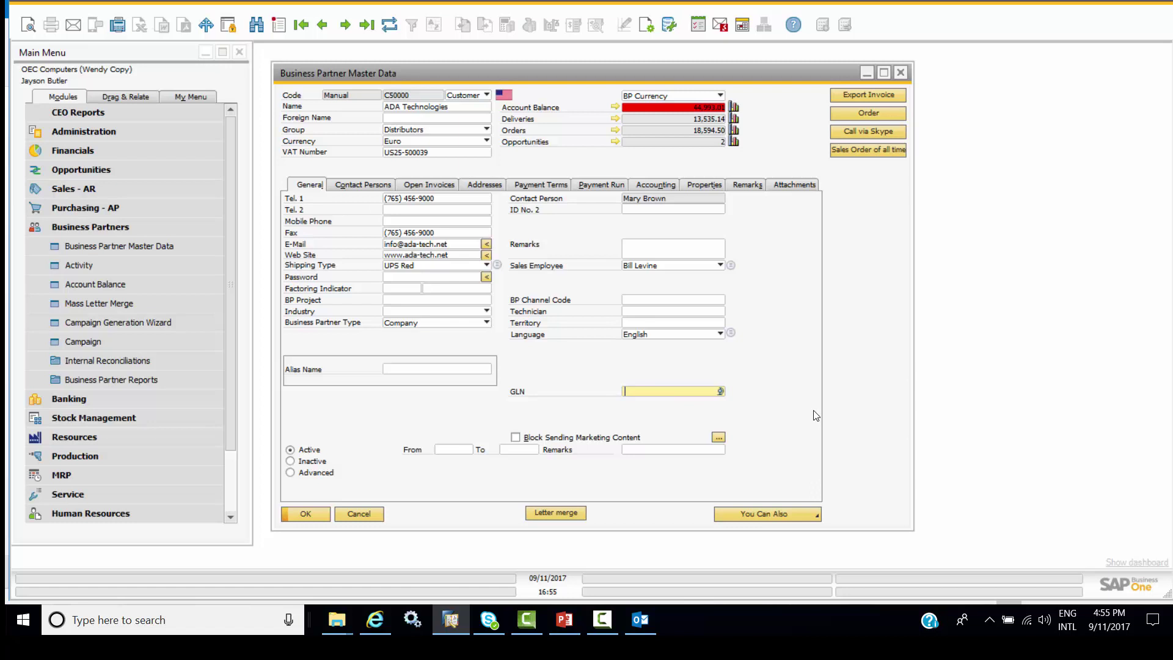
Create an activity for ADA Technologies with subject Sales Enquiry and remarks "Test - Follow up".
left_click(816, 517)
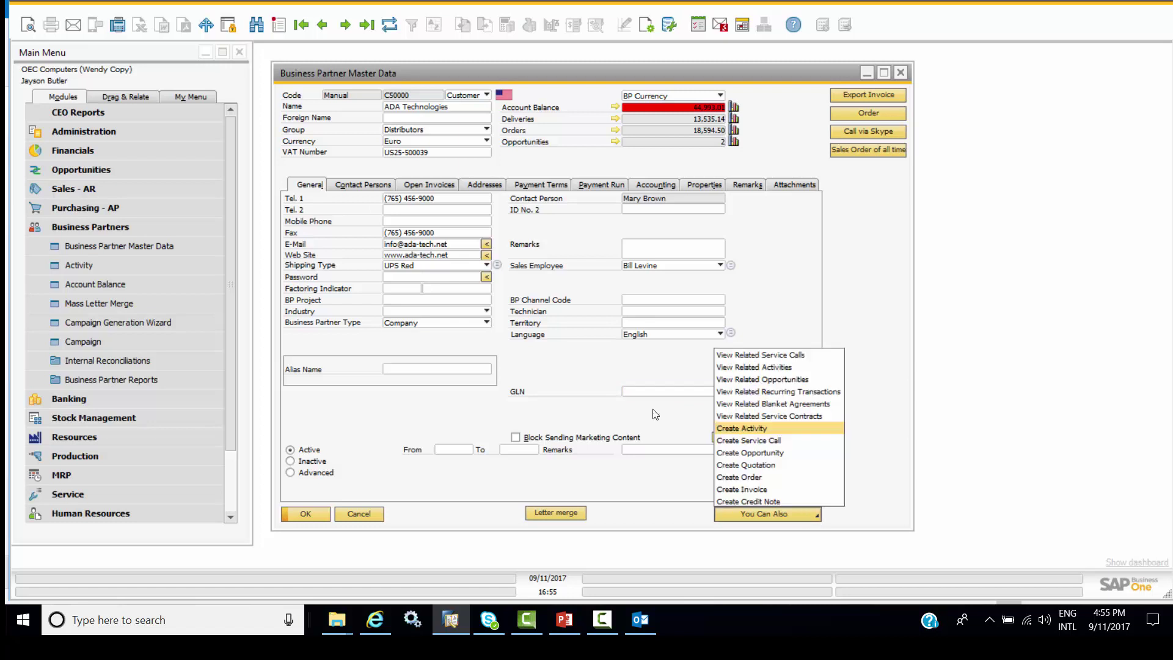
left_click(771, 428)
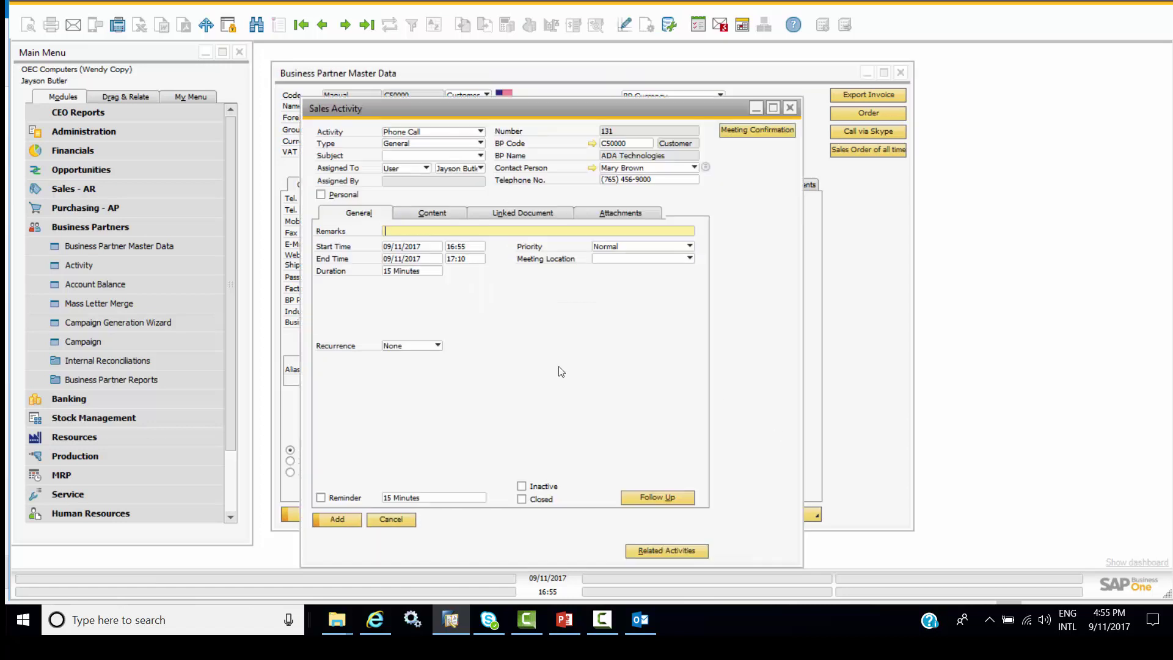
left_click(479, 156)
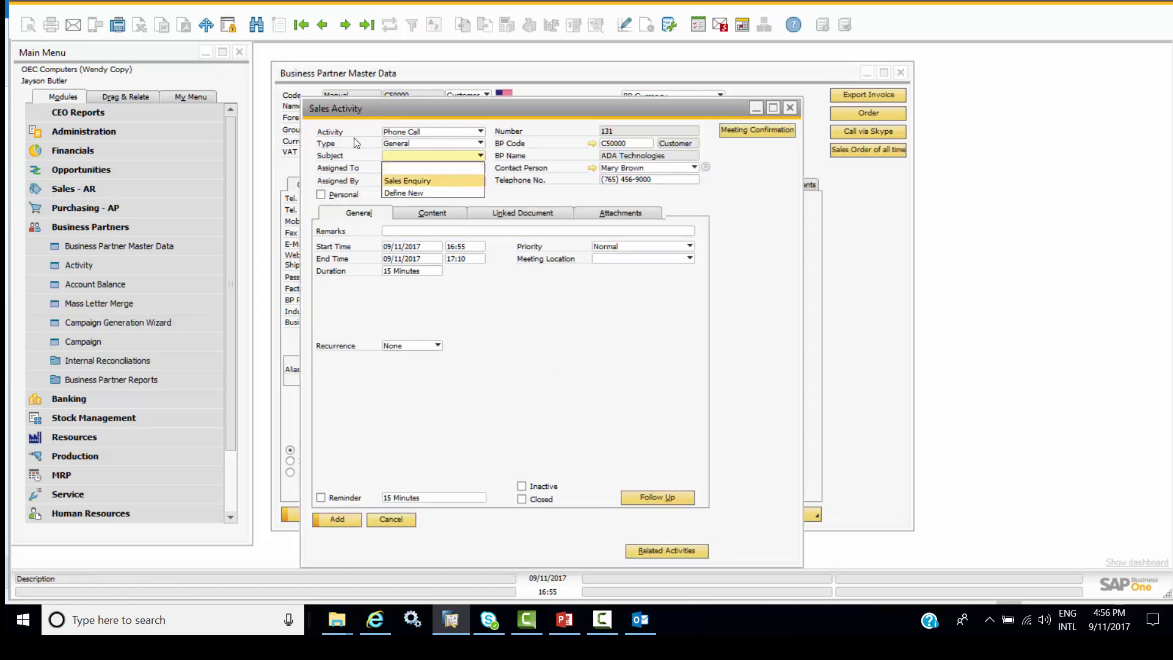
left_click(441, 180)
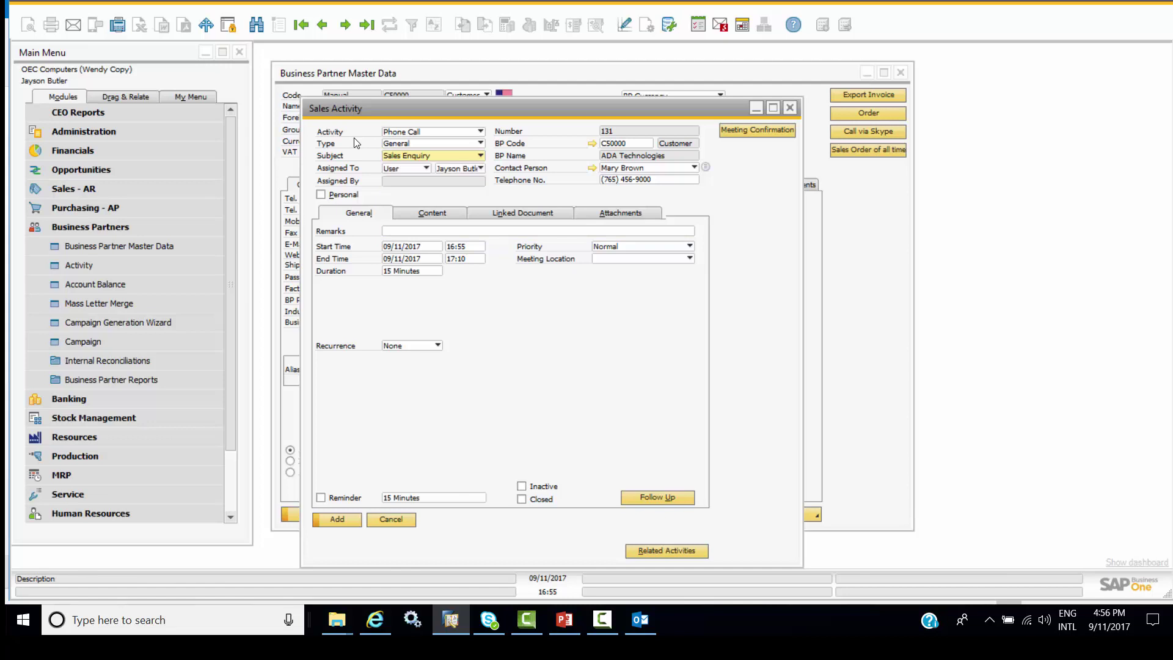
left_click(448, 232)
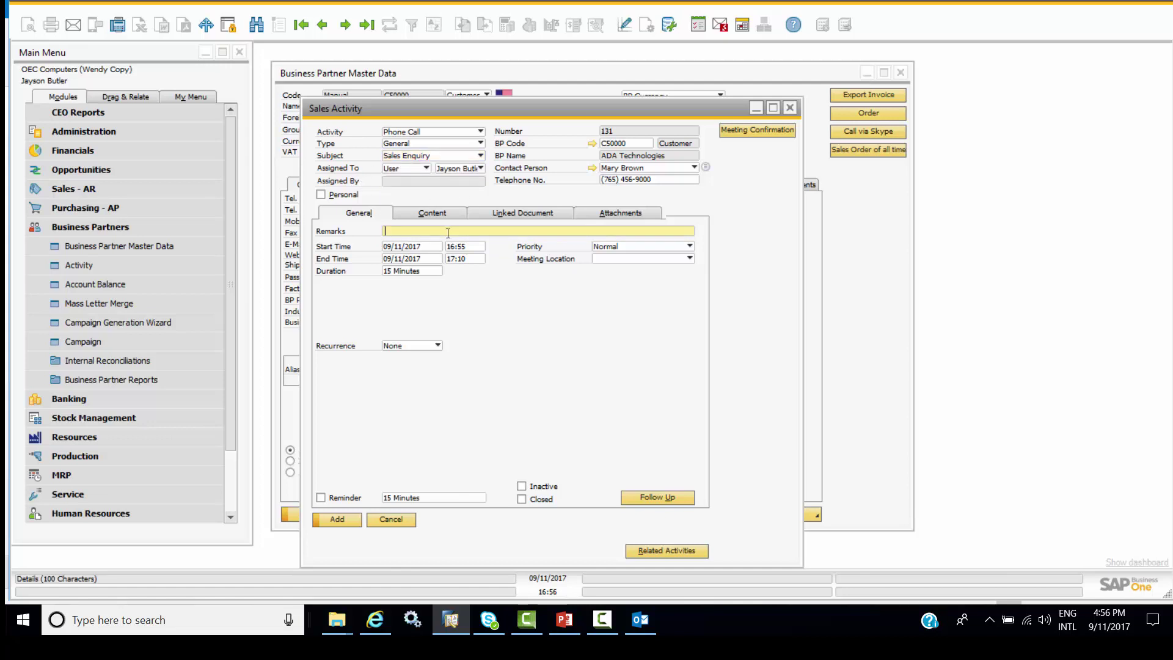
type("Test - Follow up")
Set the follow-up activity's start date to 10 November 2017.
left_click(459, 248)
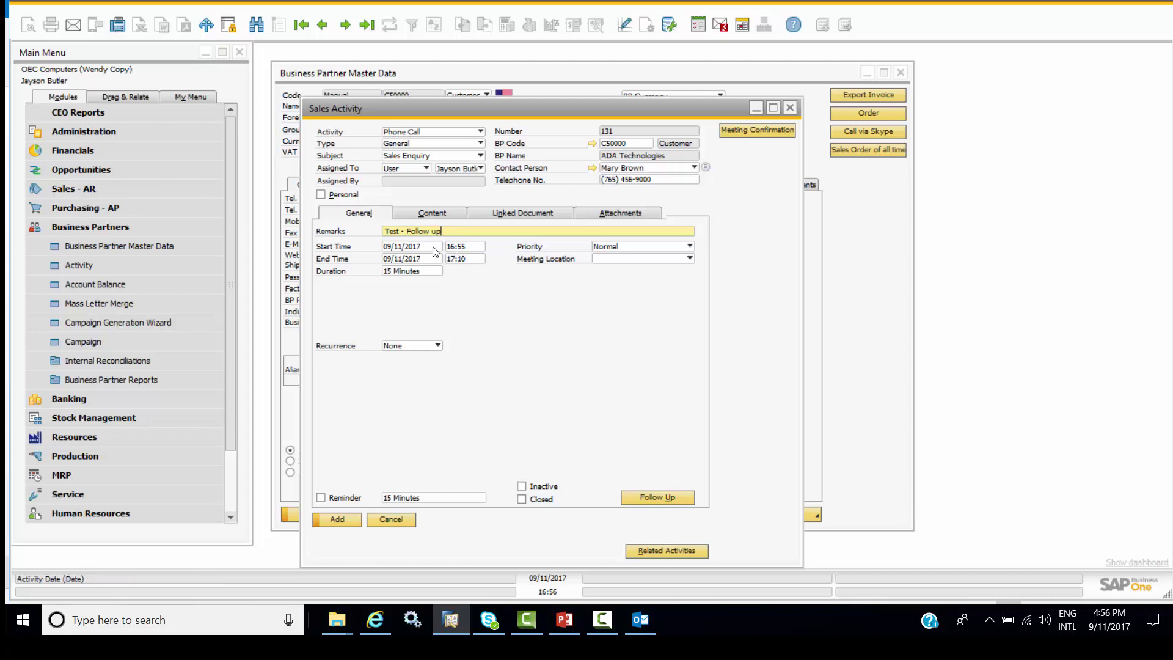
left_click(417, 247)
left_click(433, 246)
left_click(437, 247)
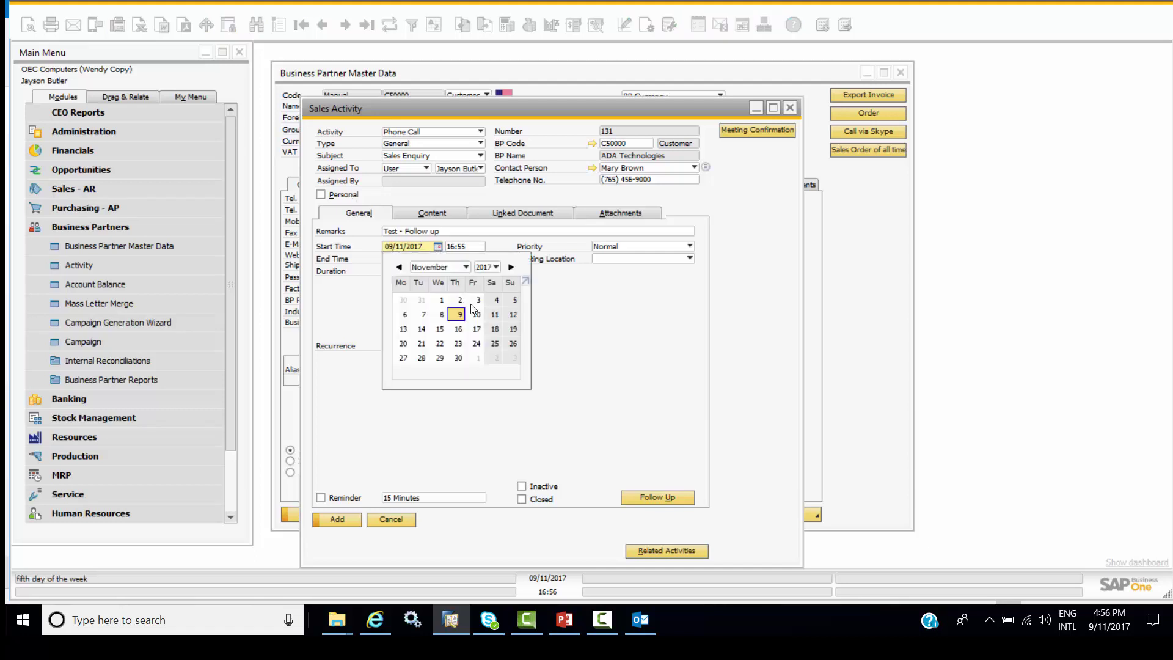
left_click(478, 315)
left_click(428, 259)
left_click(437, 258)
left_click(352, 324)
Enter "This is a test follow up" as the activity's content, add the activity, and close the form.
left_click(432, 212)
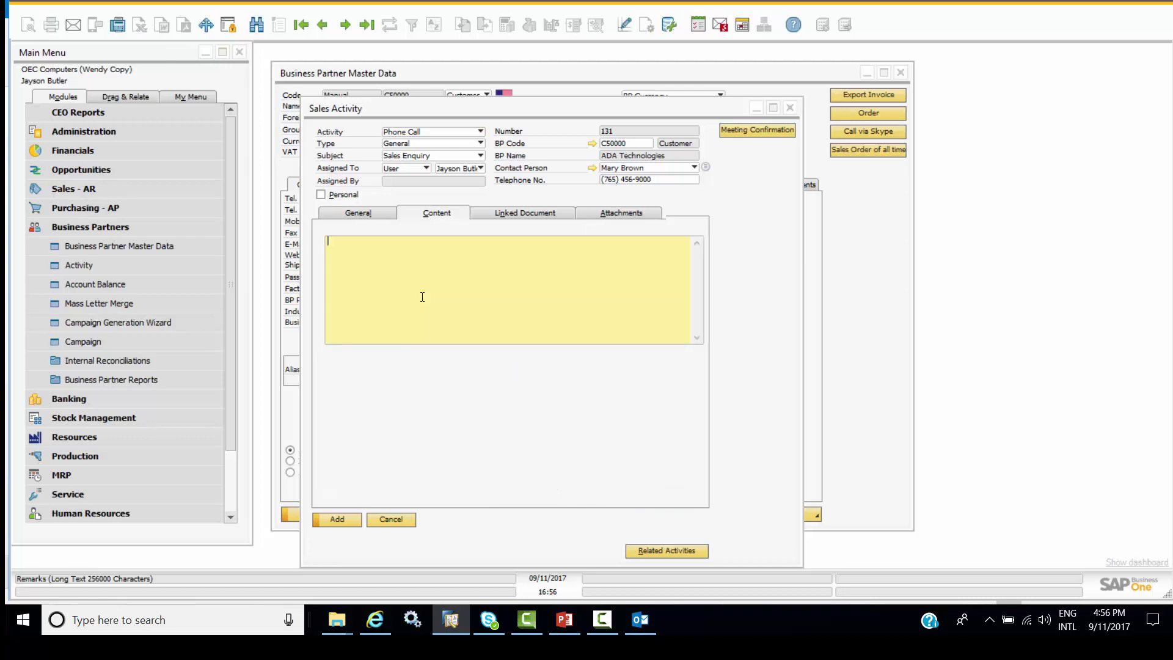
type("This is a test follow up")
left_click(356, 527)
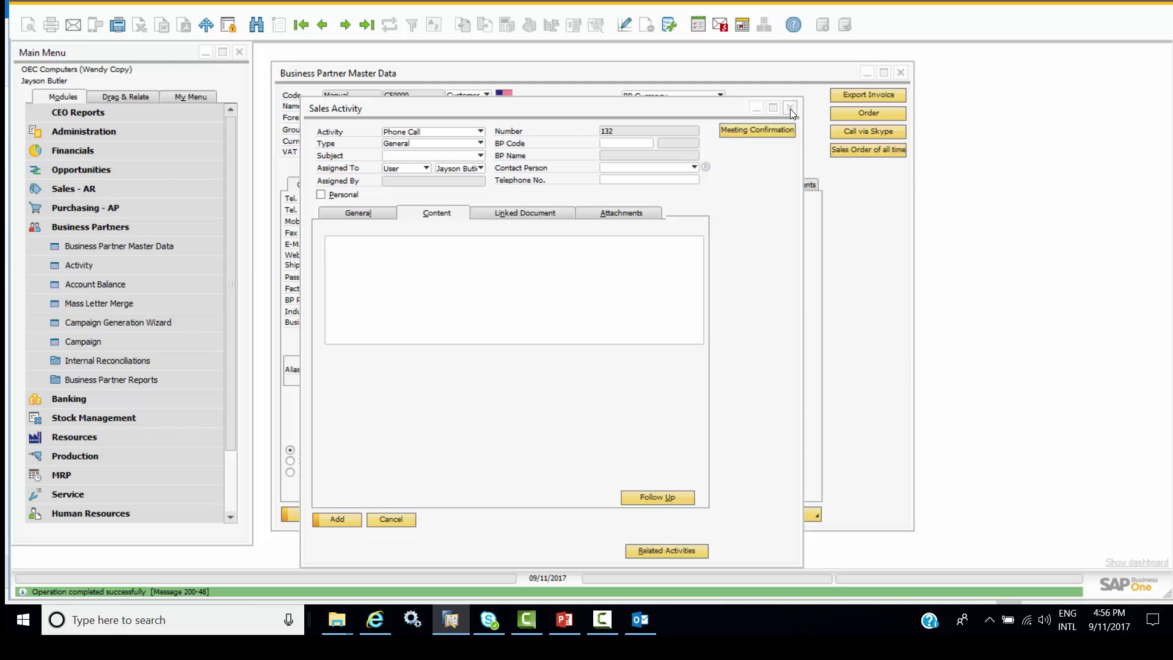
left_click(633, 82)
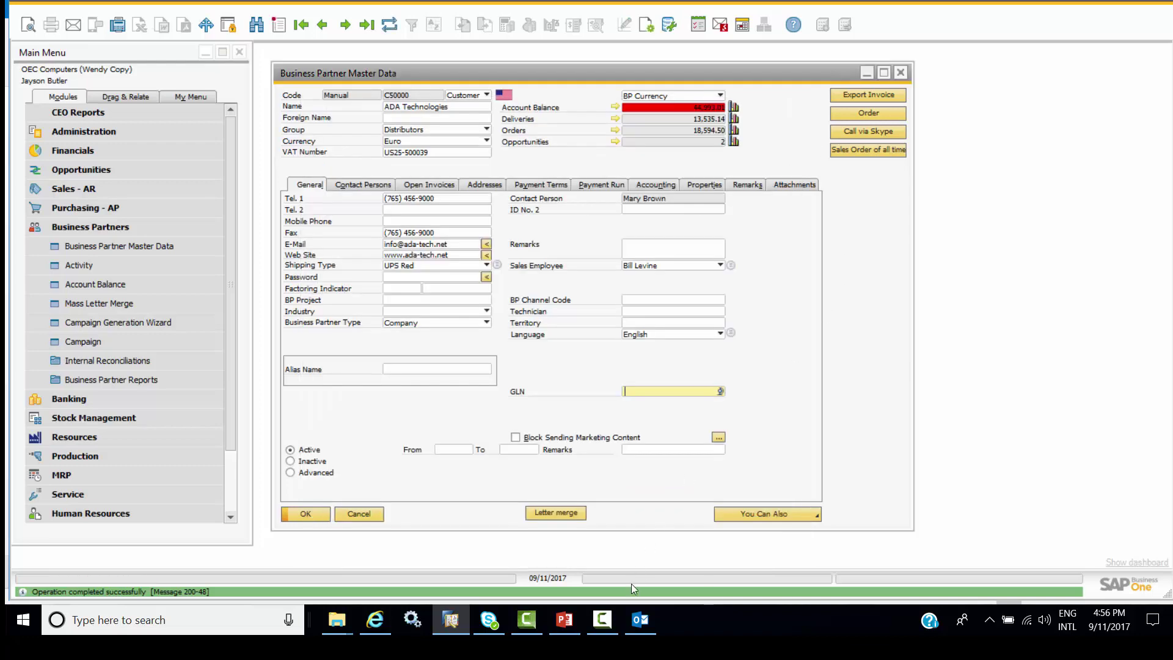
Switch to Outlook, look up the "Test - Follow up" entry in this week's calendar, and return to the mail view.
left_click(641, 623)
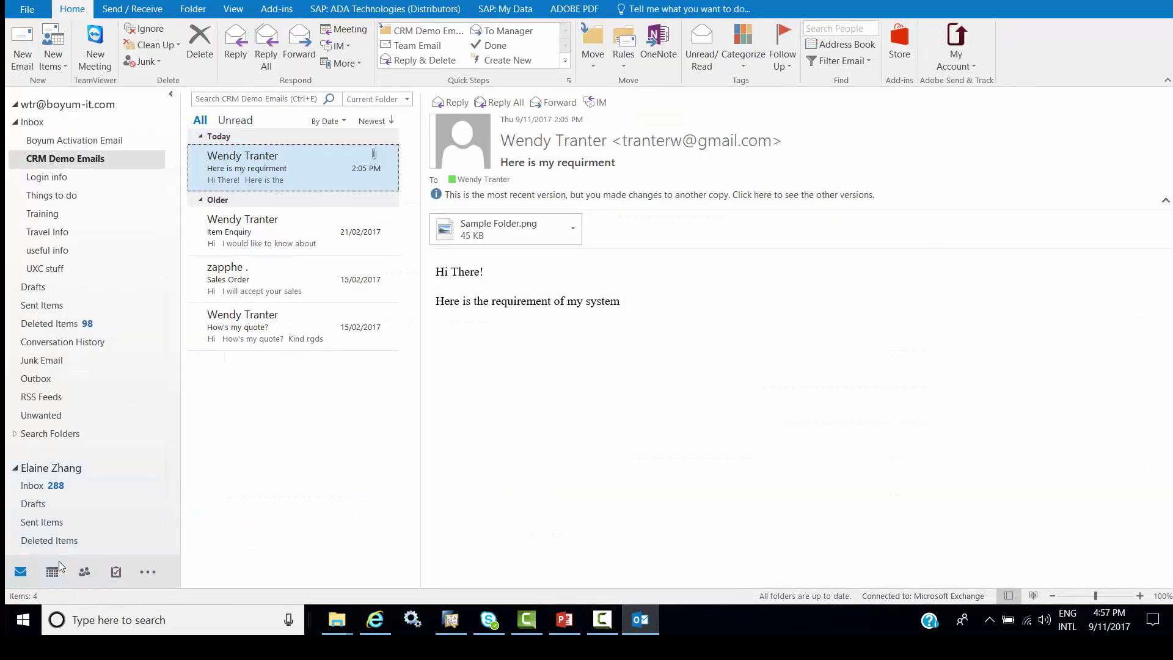
left_click(54, 573)
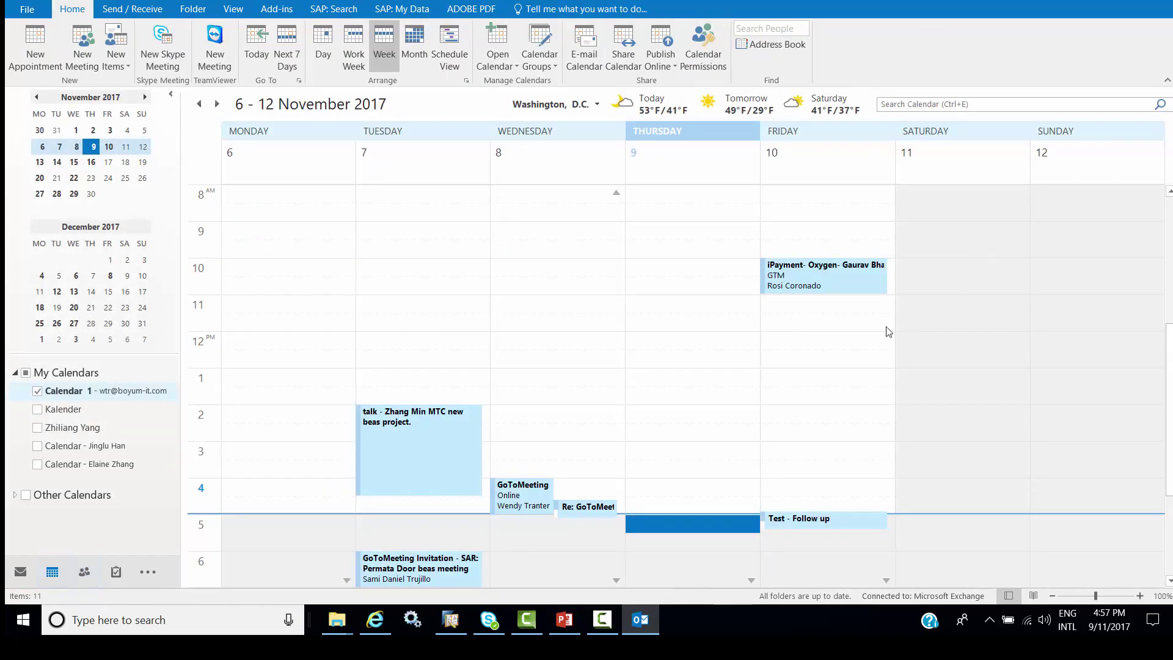
scroll(890, 332, "down", 5)
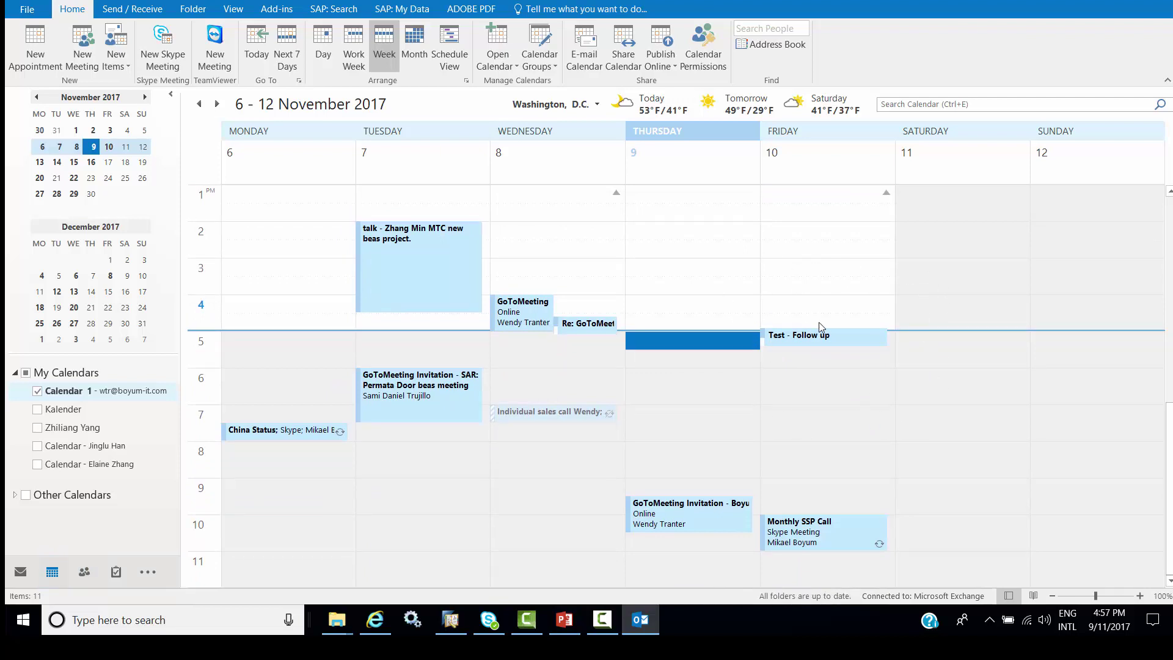
left_click(20, 572)
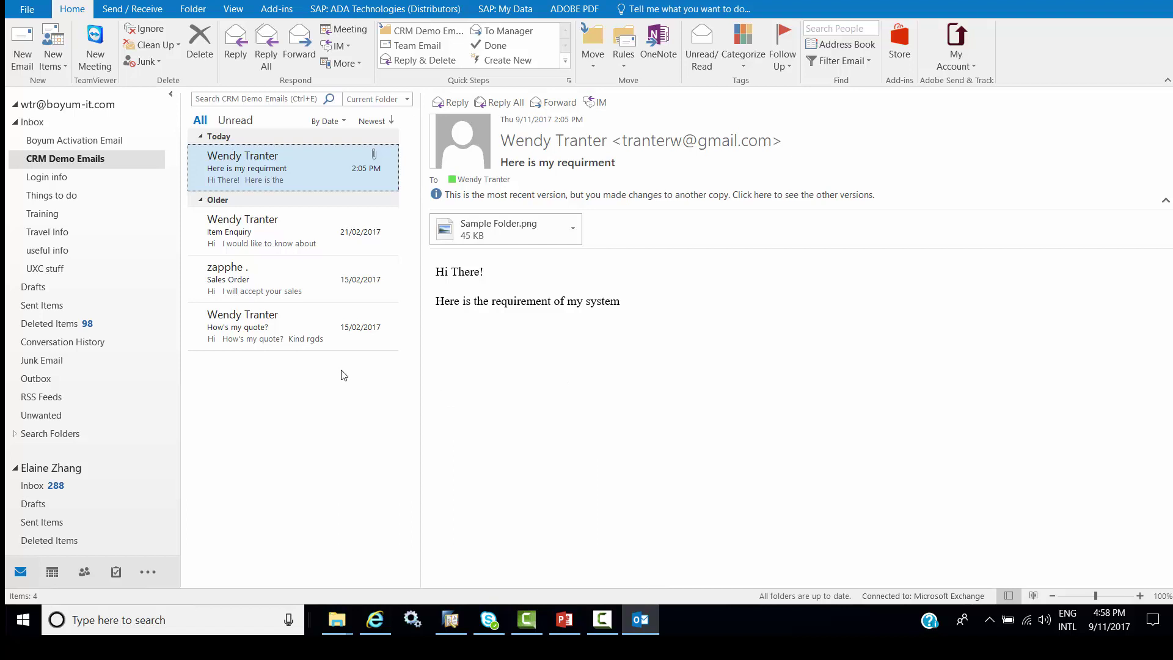
Select the Sales Order email and search the business partners for "microchi".
left_click(346, 272)
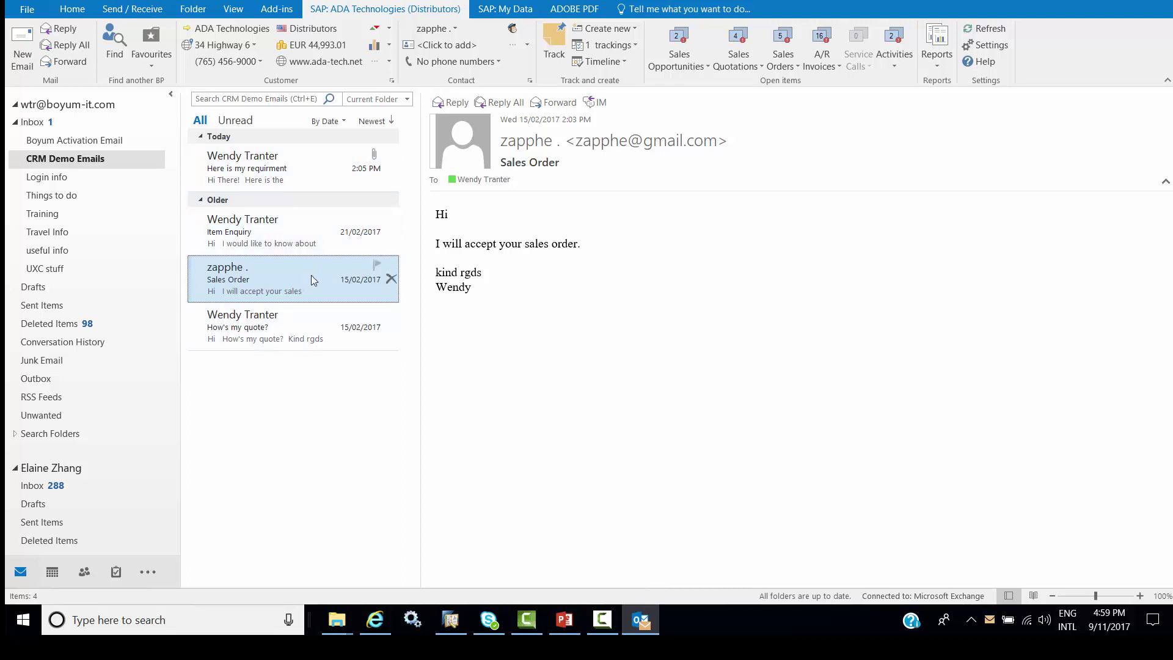
left_click(124, 44)
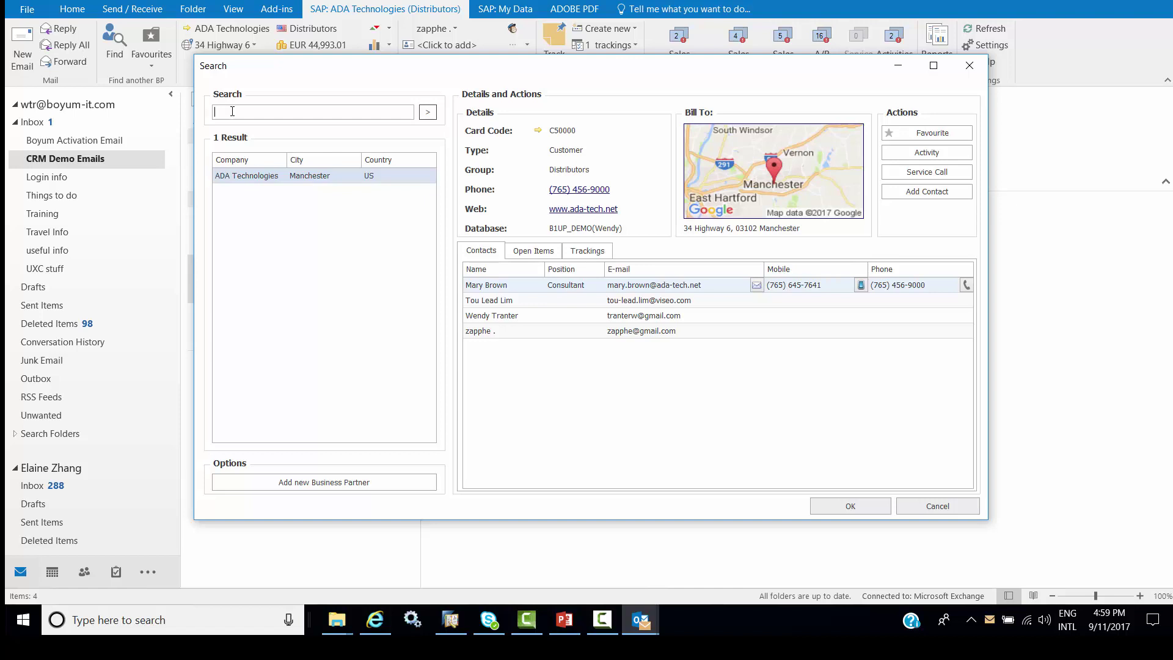
type("microchi")
left_click(427, 113)
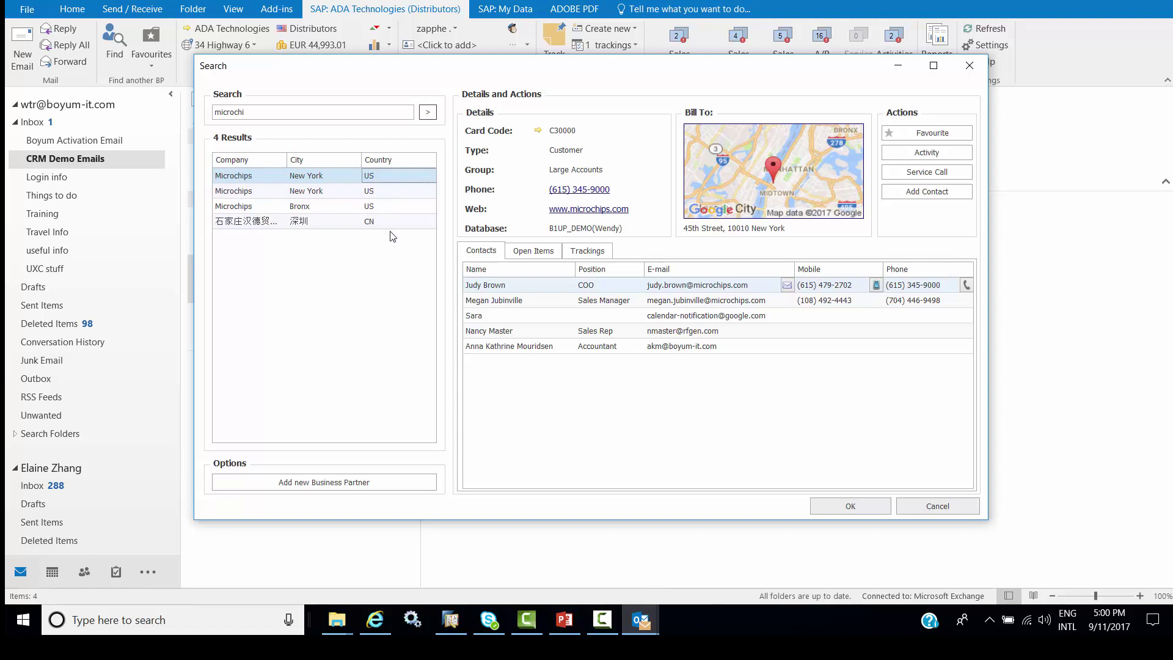
View the contacts, open items and trackings of the New York Microchips partner in the CN-SBODemo database.
left_click(248, 196)
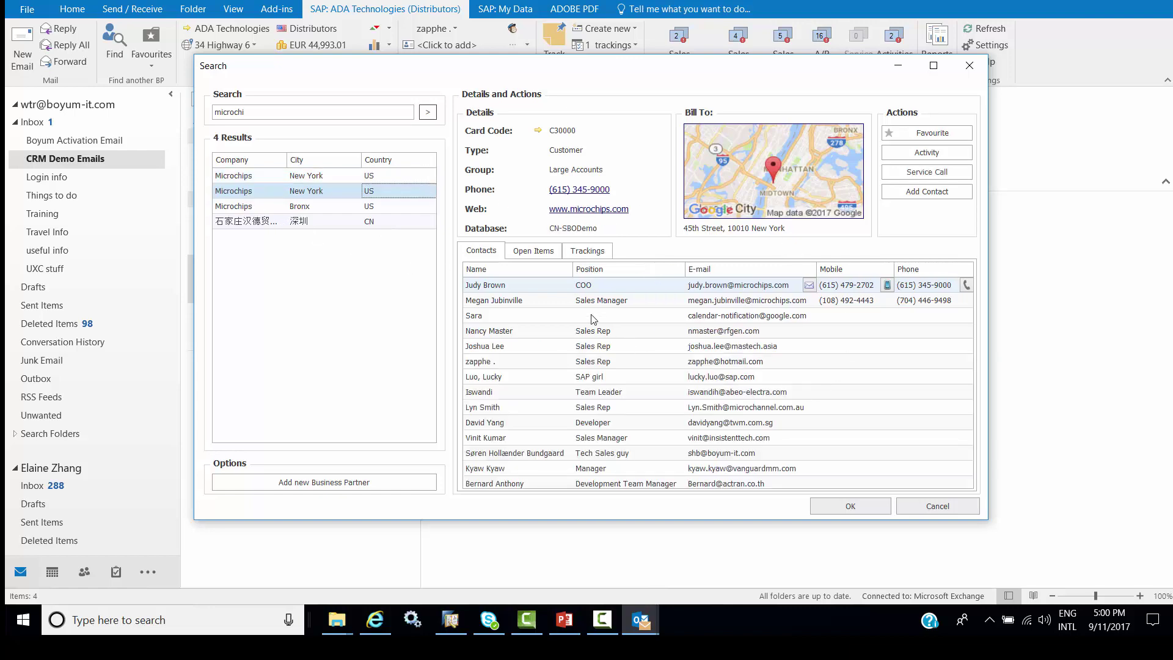
left_click(535, 256)
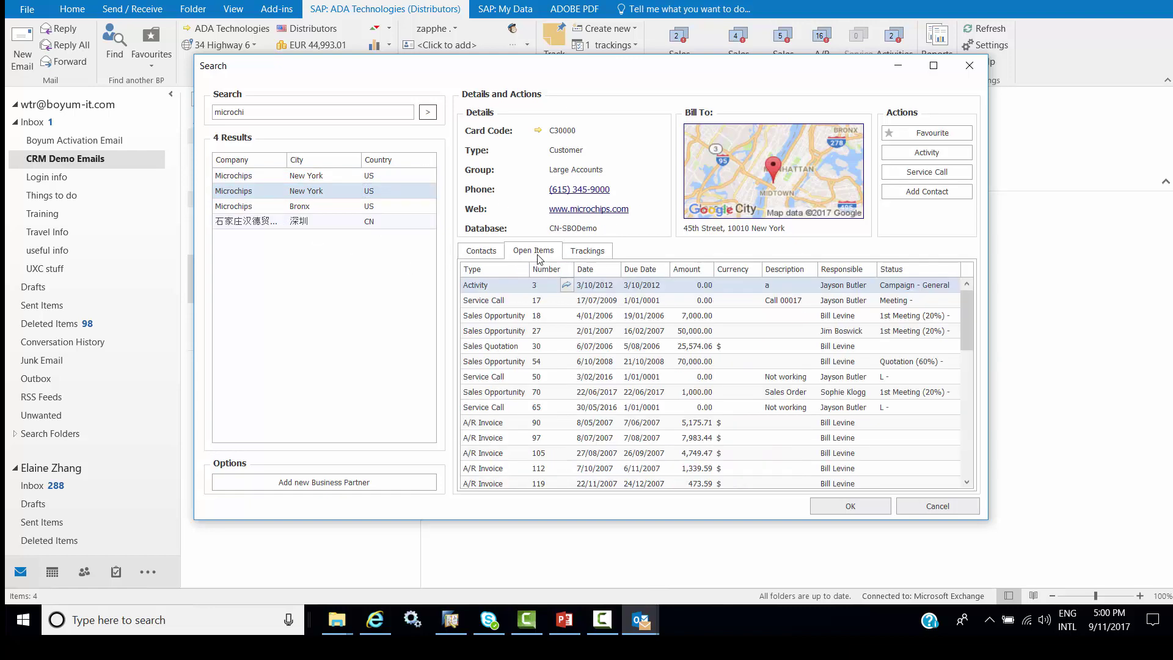
left_click(580, 255)
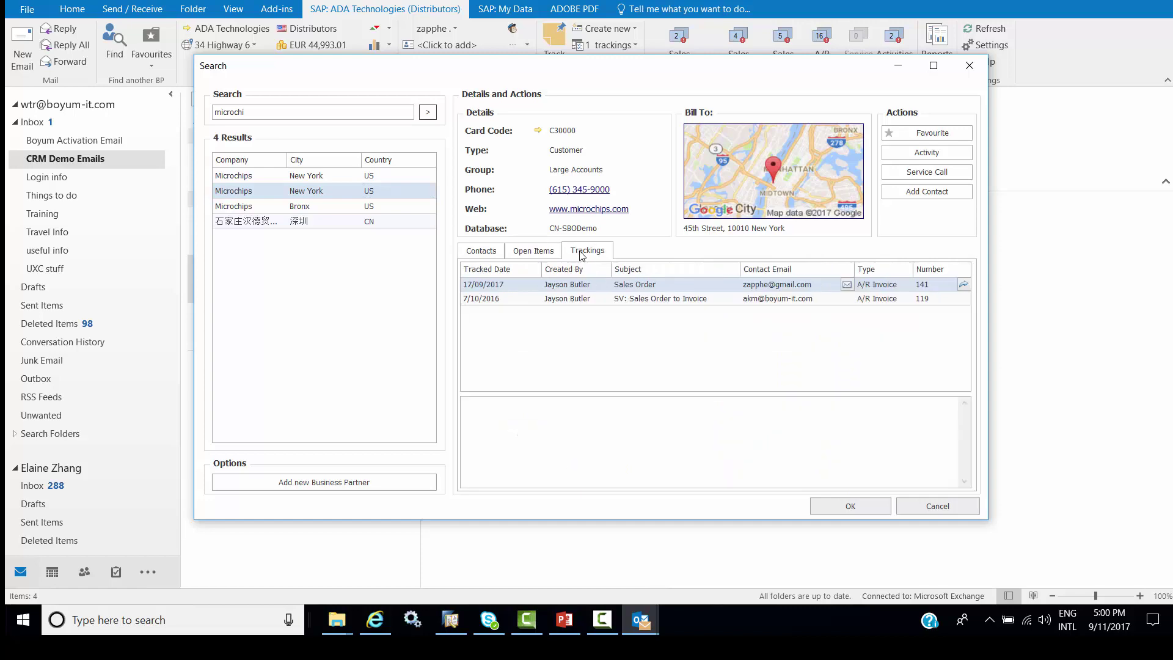
Return to the partner's contacts and start a new business partner in the copy company of OEC Computers.
left_click(475, 256)
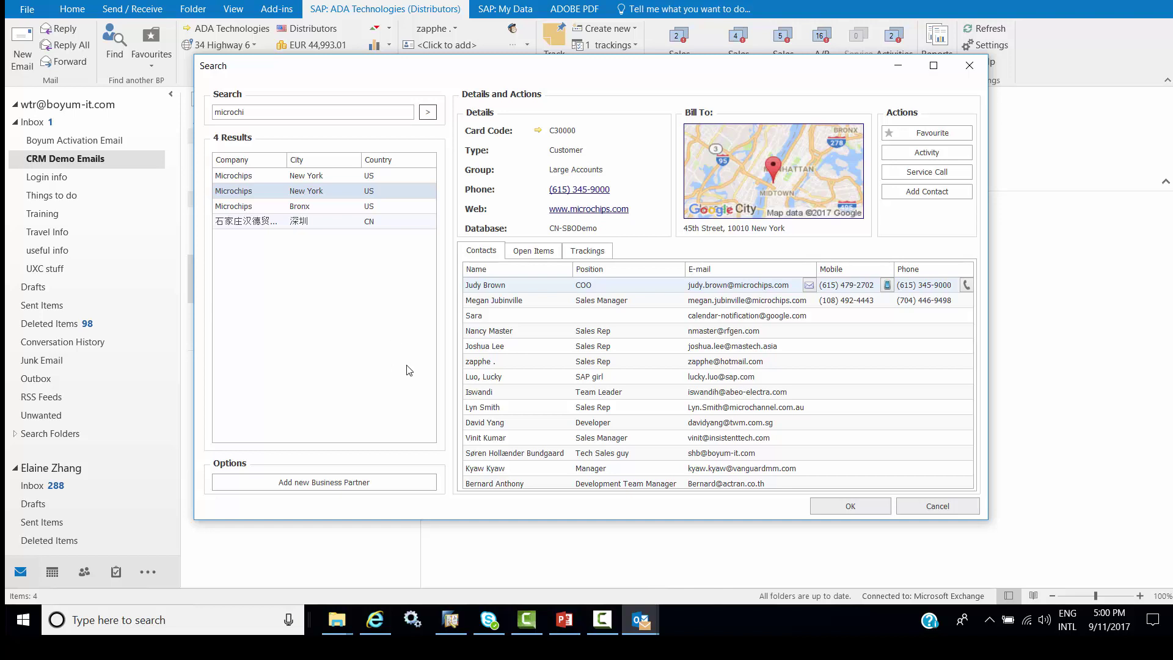
left_click(304, 485)
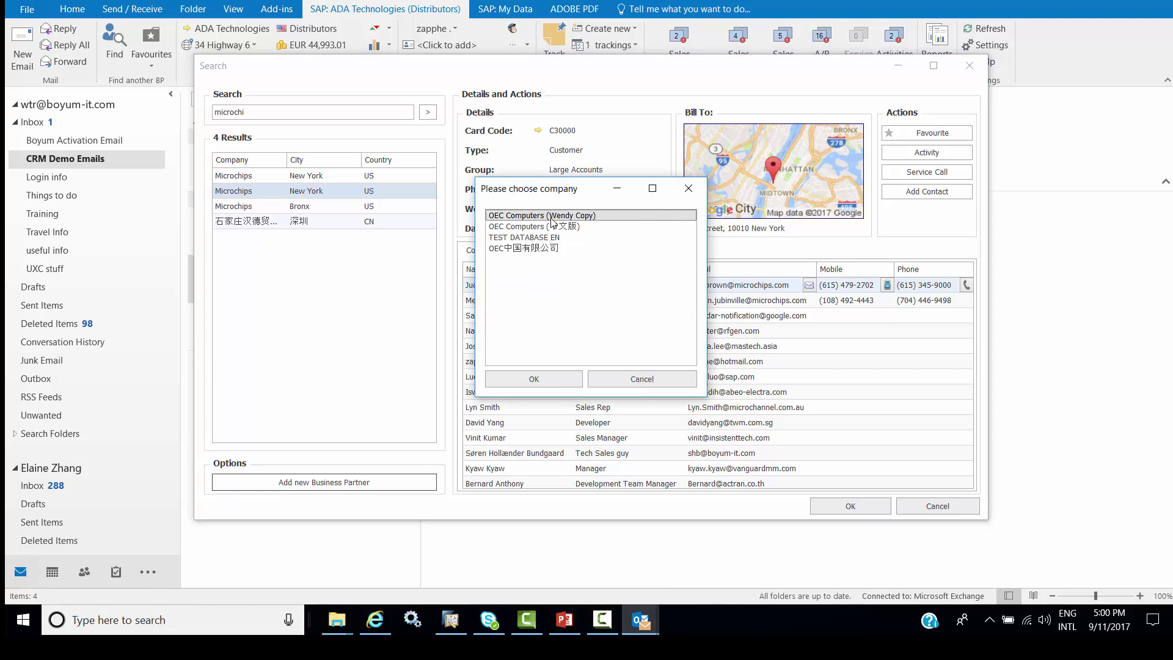
left_click(531, 379)
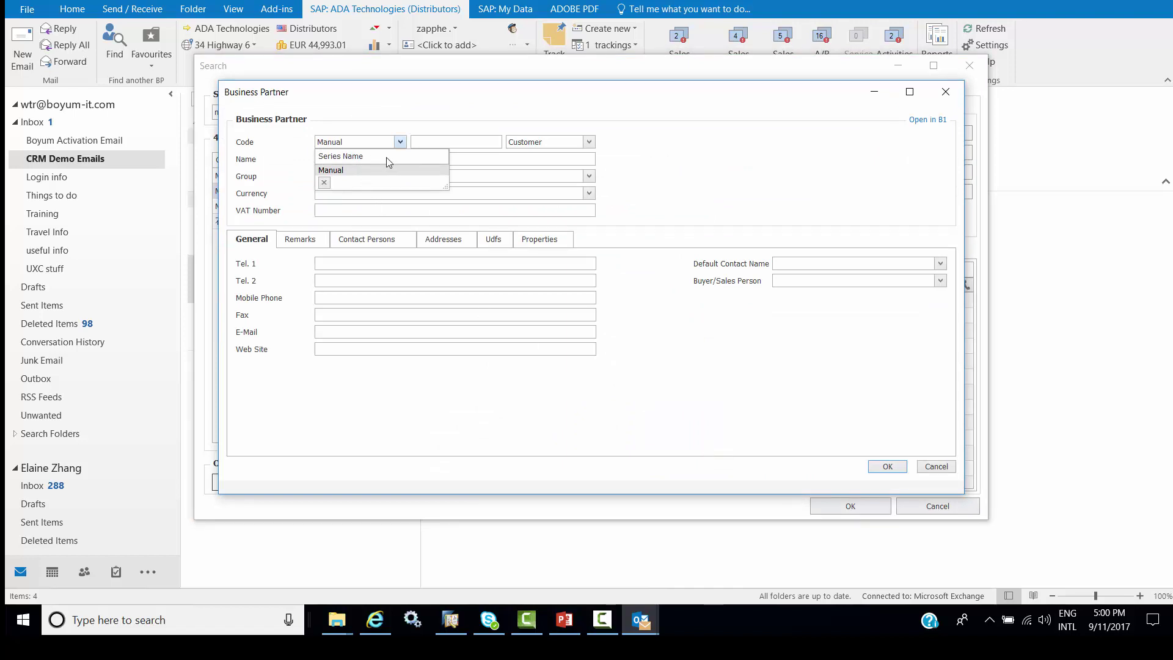
Enter a manual customer code and the partner's name, add the business partner, and close the search.
left_click(437, 141)
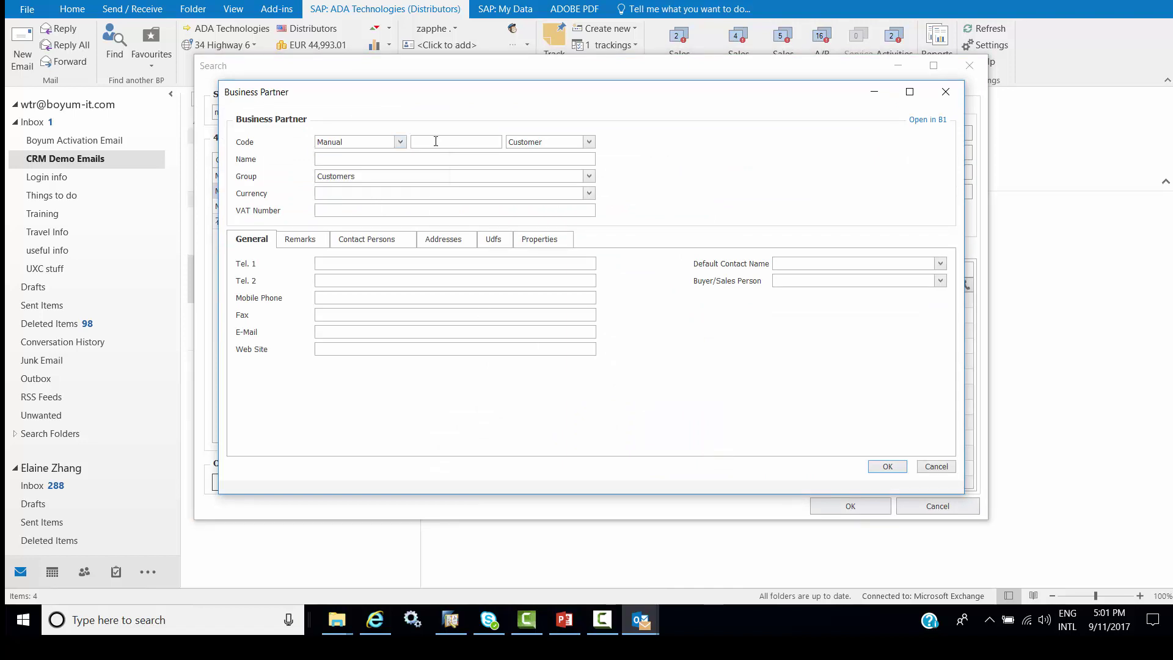
type("D000")
type("134")
type("4")
type("WE")
type("endy")
type(" Boyum")
left_click(886, 466)
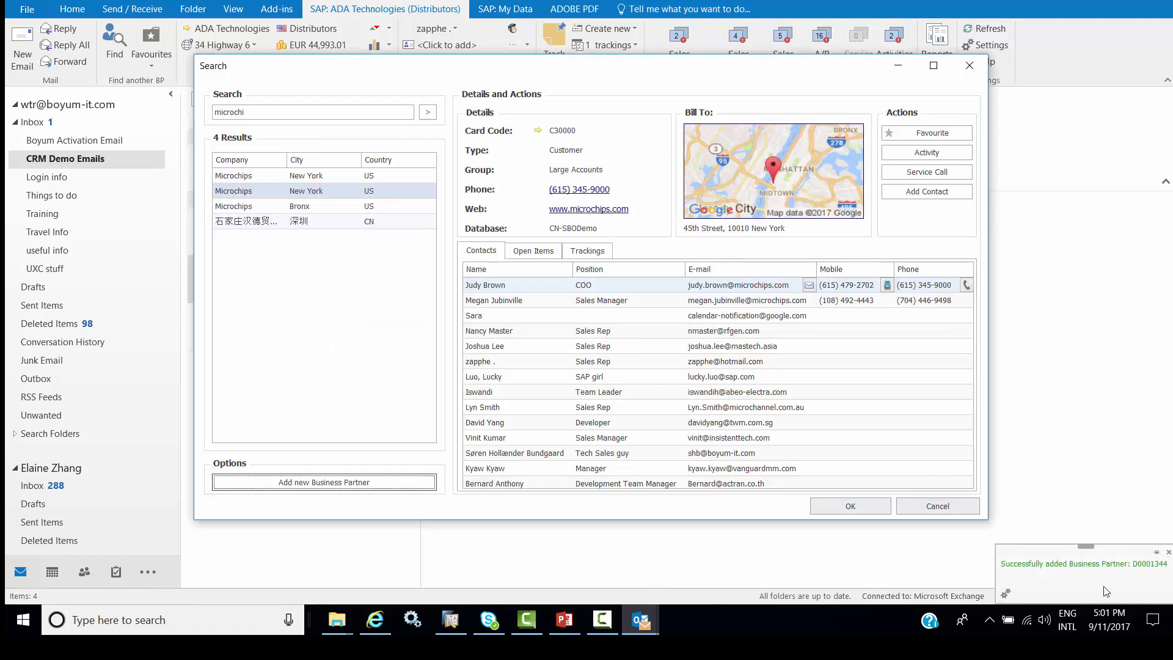
left_click(964, 506)
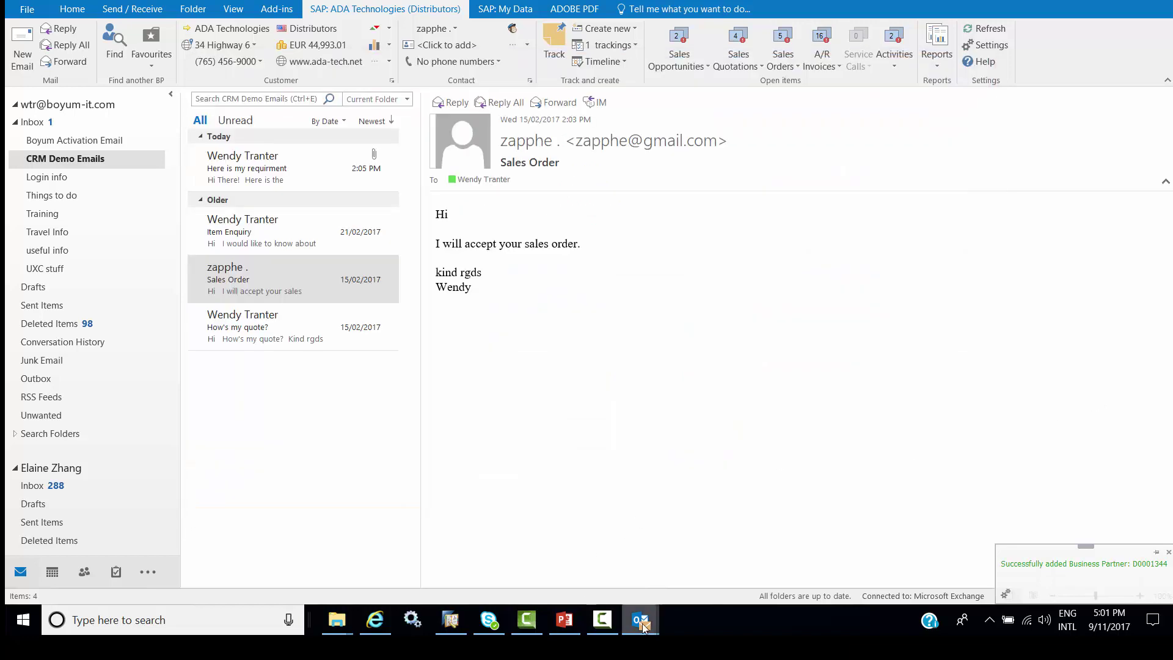
Switch to SAP Business One and find the newly added customer in Business Partner Master Data.
left_click(450, 620)
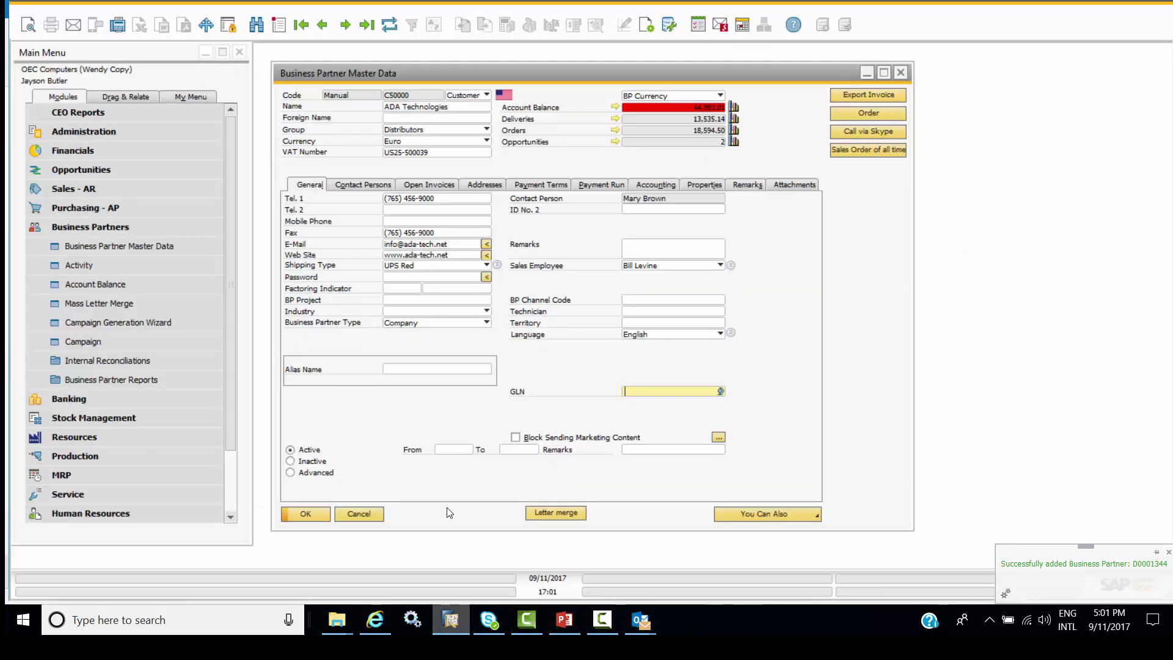
left_click(256, 24)
key("Tab")
key("BackSpace")
key("BackSpace")
key("Return")
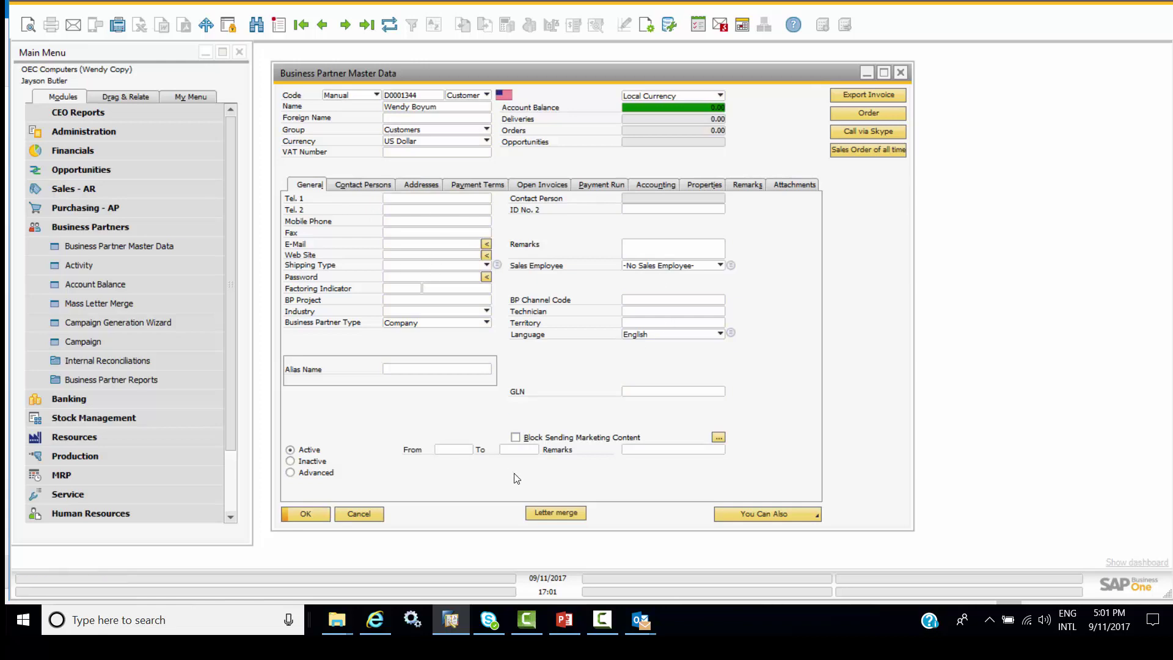
Switch back to Outlook and review the startup tab and language choices in the CRM general settings.
mouse_move(636, 622)
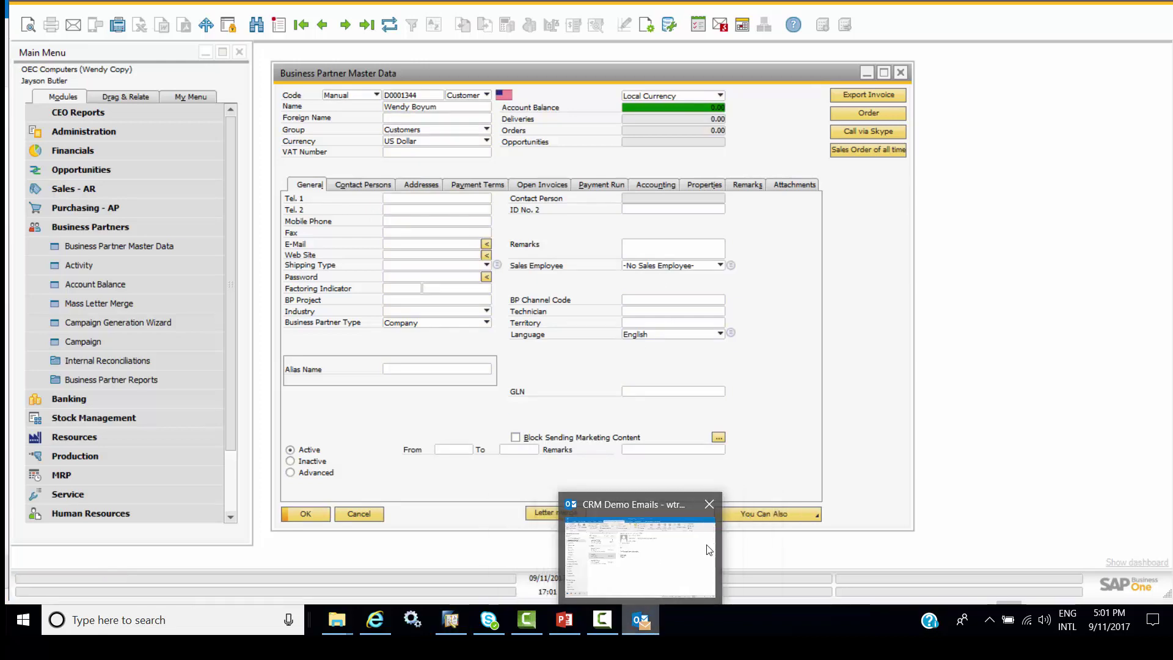
left_click(712, 541)
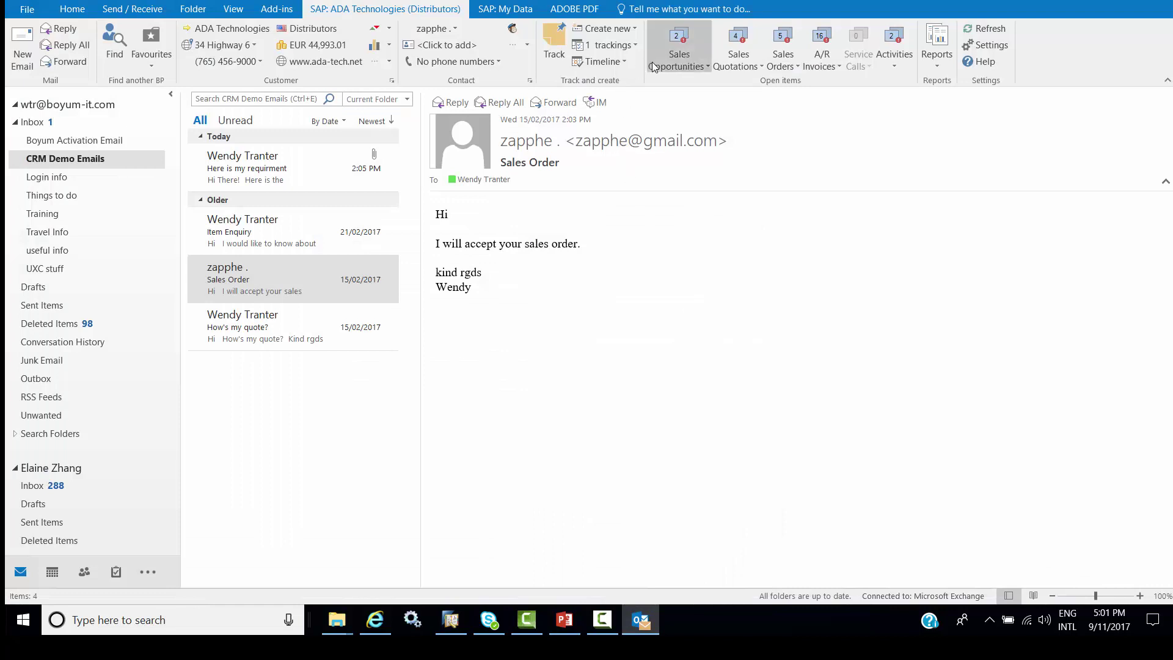
left_click(984, 46)
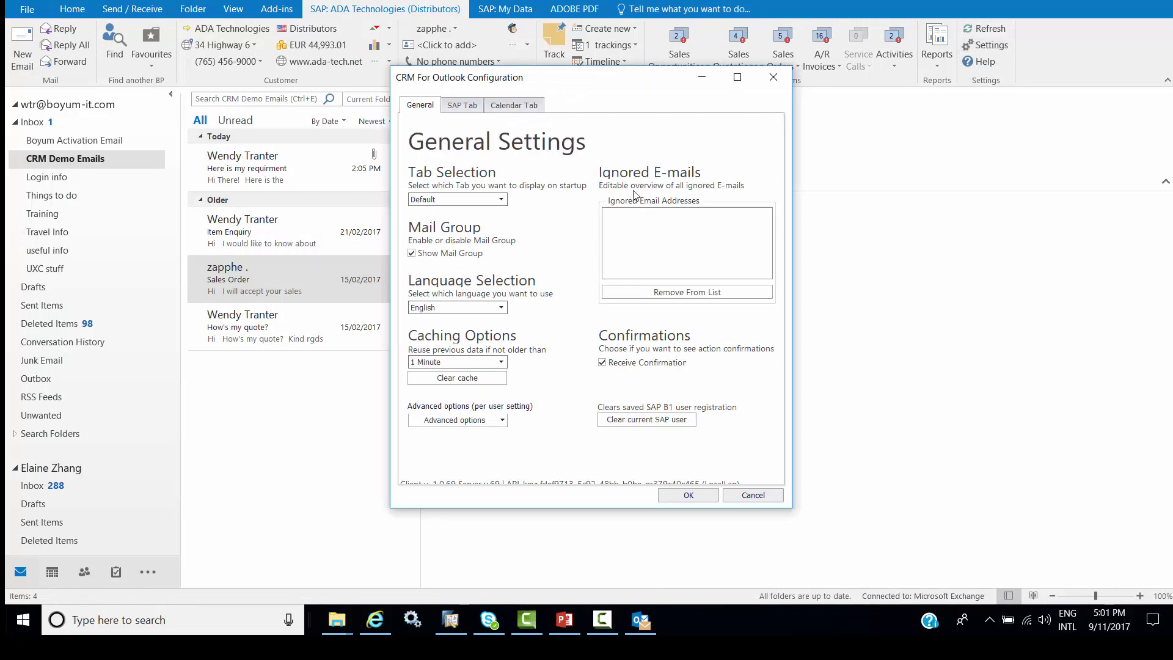
left_click(501, 200)
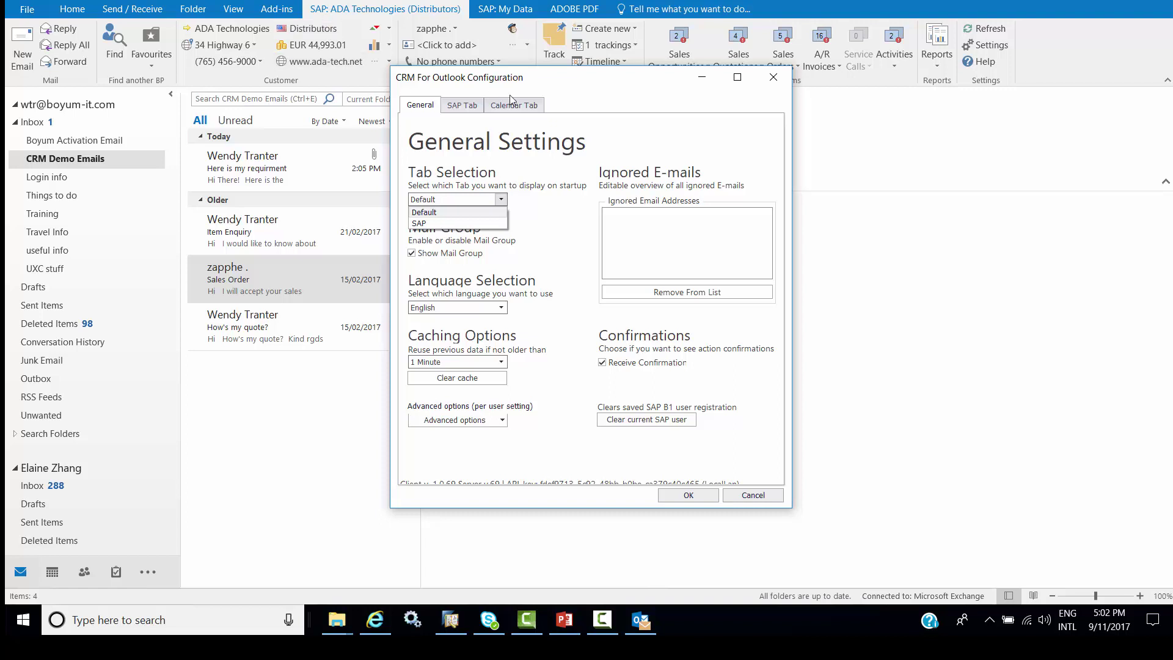
left_click(561, 239)
left_click(500, 309)
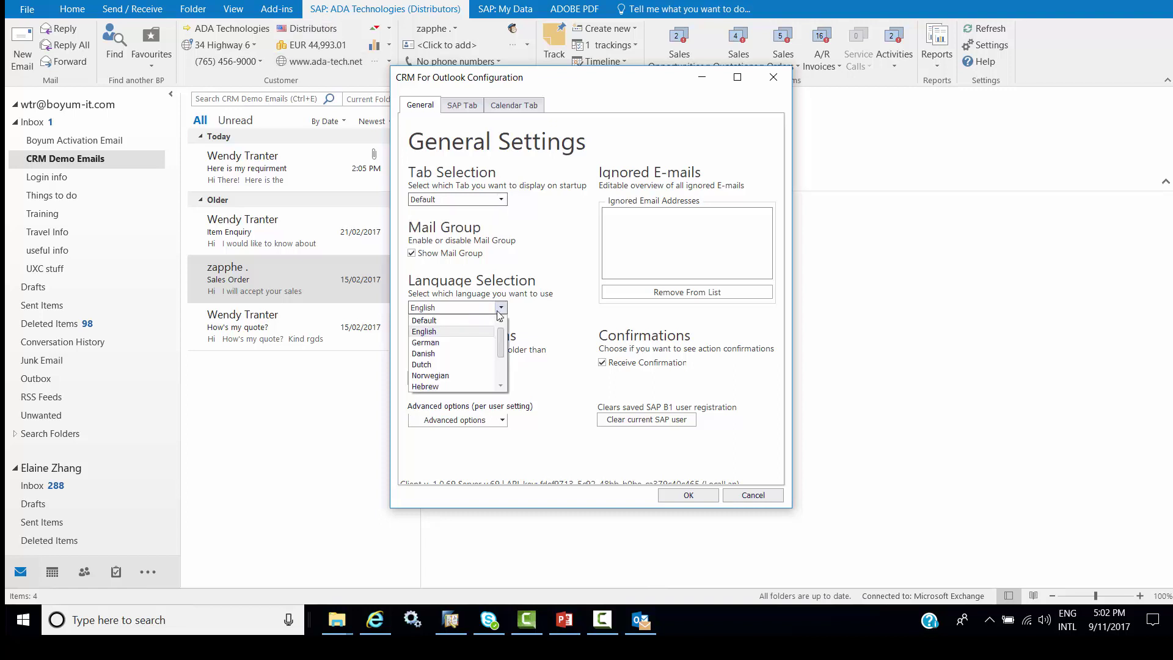
left_click_drag(502, 351, 503, 375)
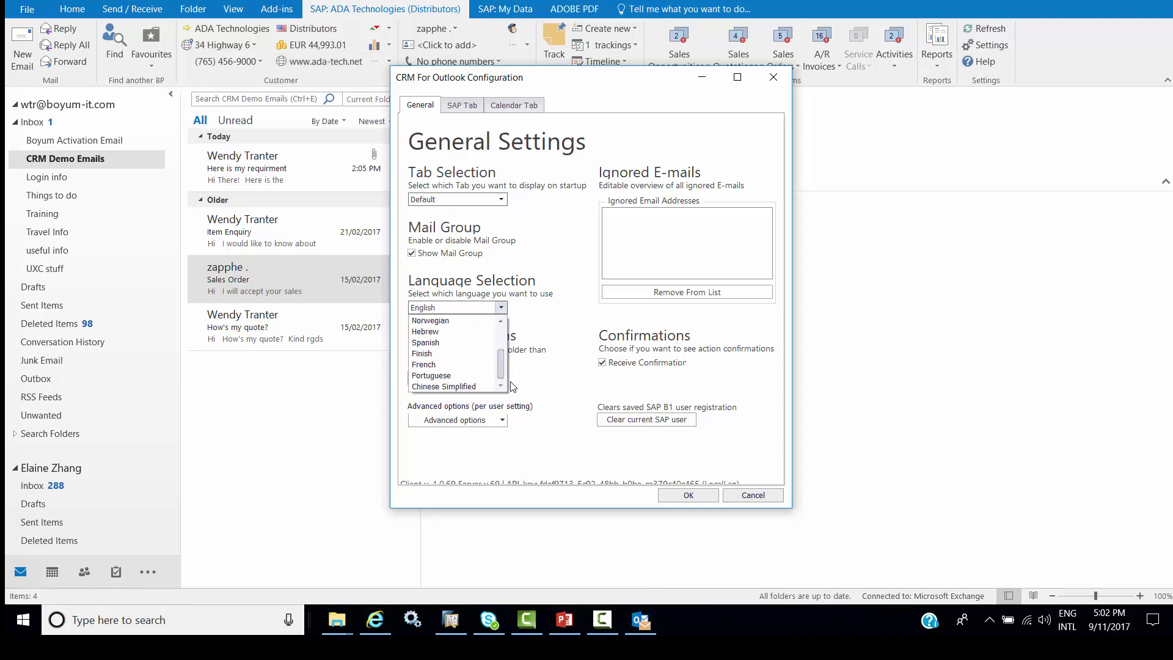
left_click(544, 238)
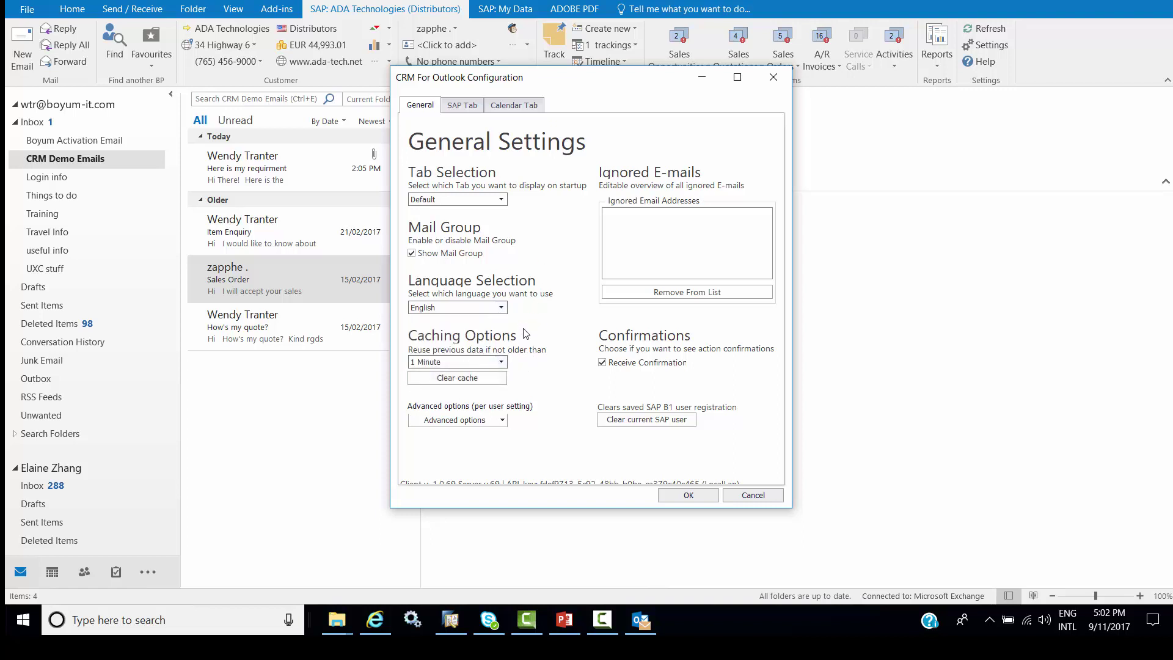
Review the group display and navigation options in the SAP Tab settings and close the configuration.
left_click(466, 107)
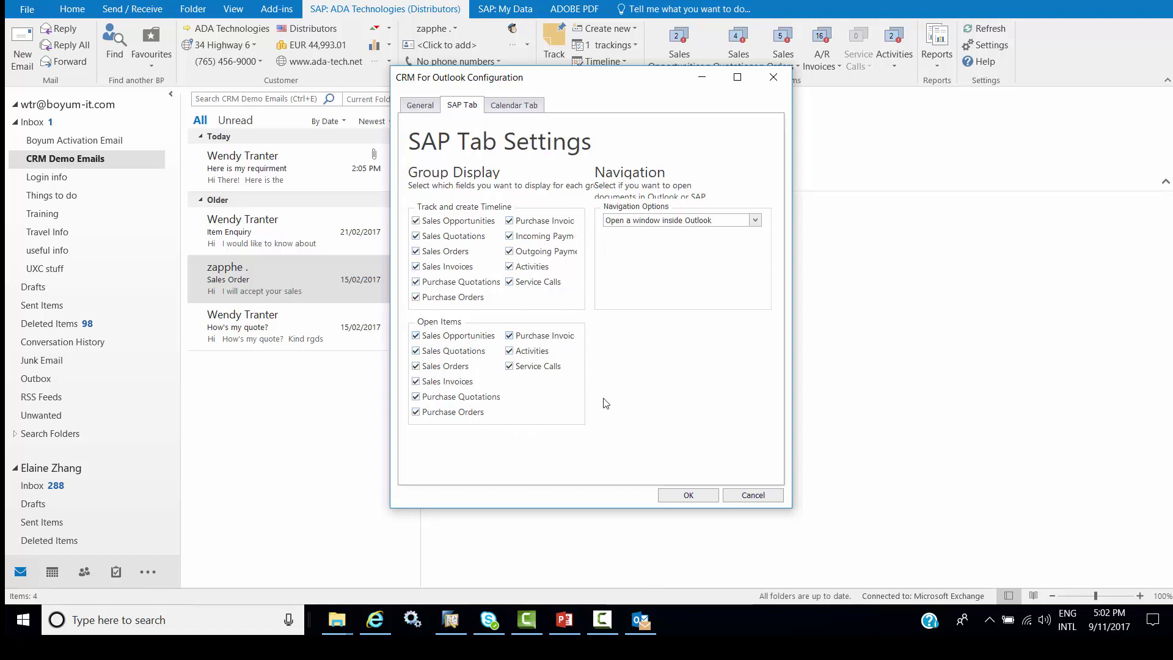
left_click(756, 221)
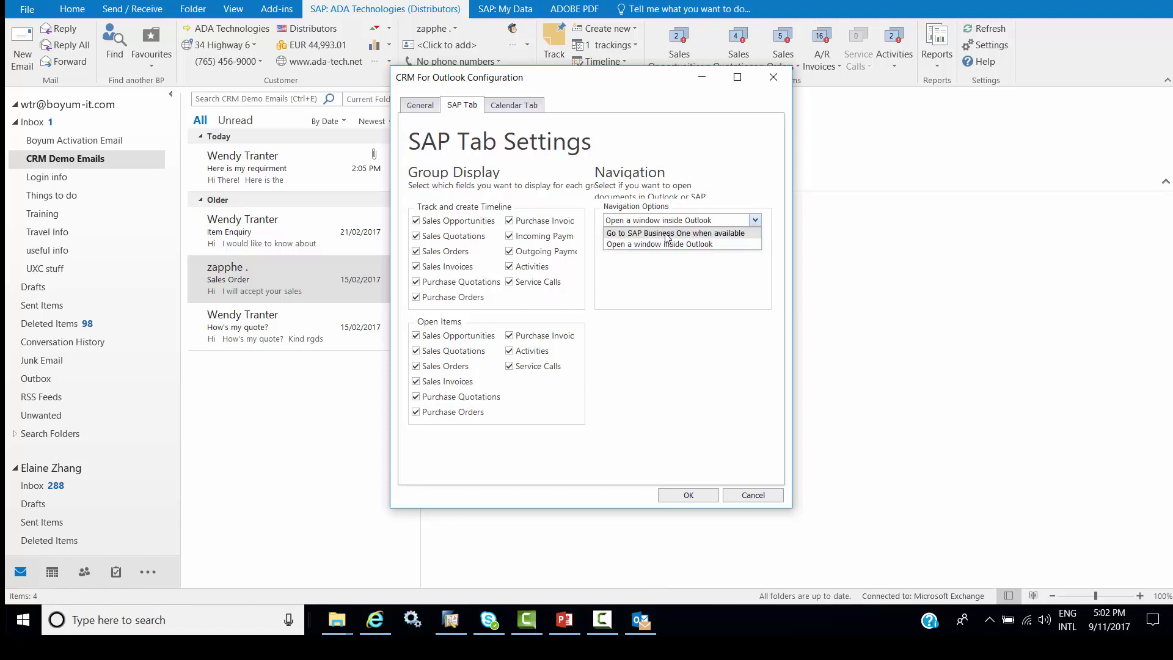
left_click(680, 280)
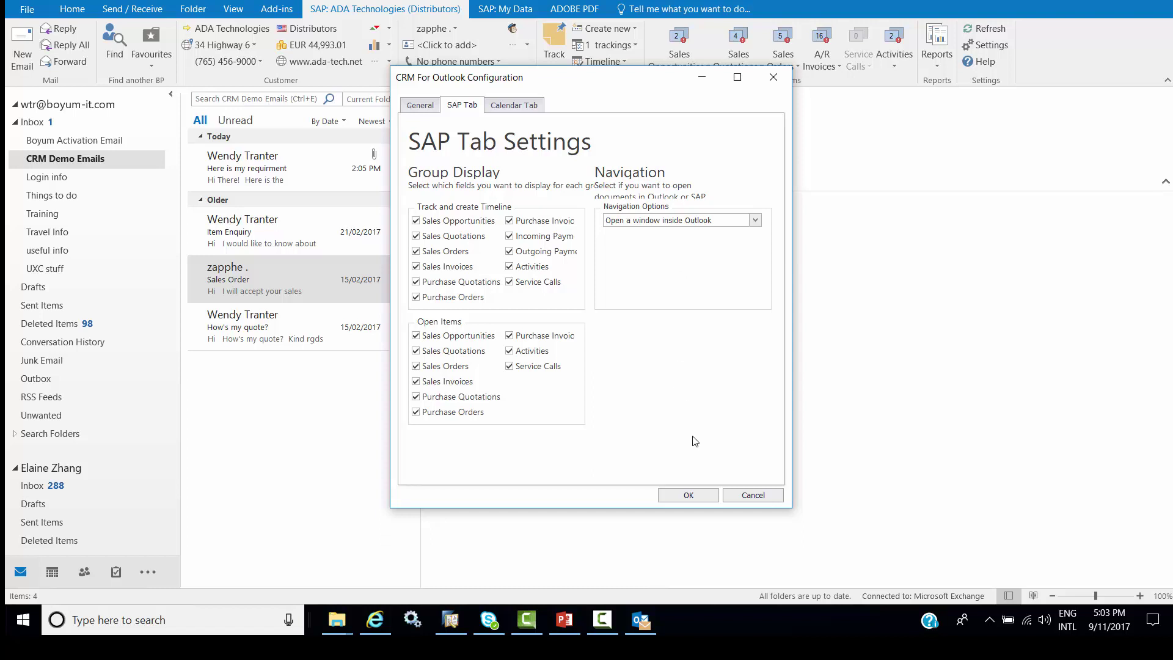
left_click(704, 494)
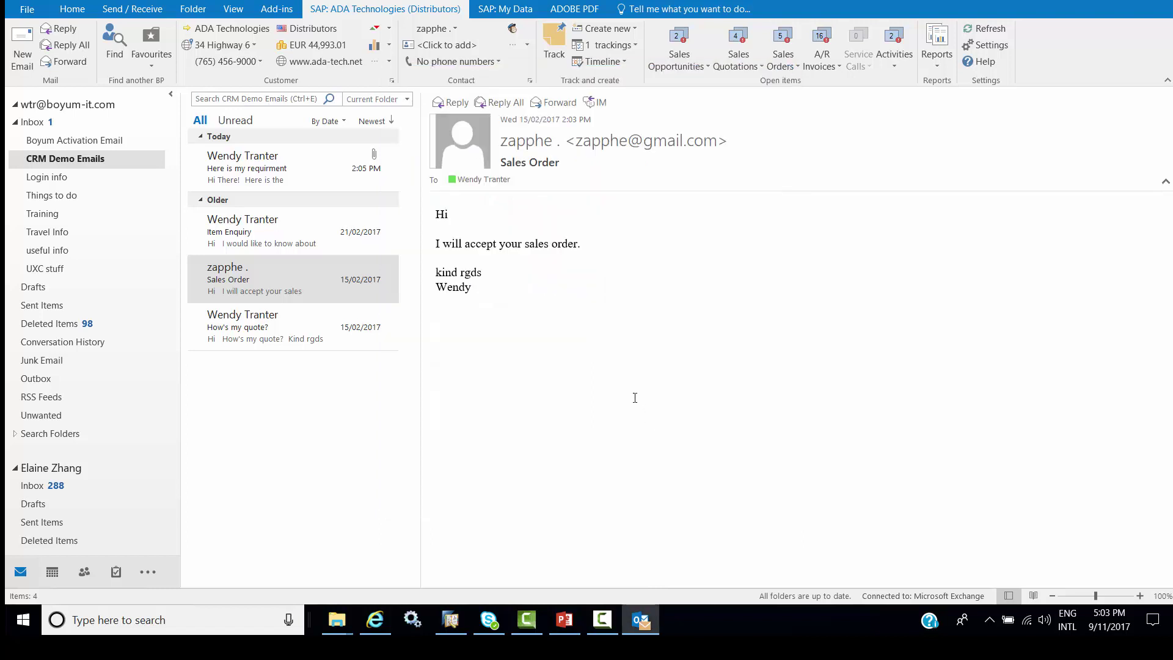
Open SAP: My Data, change the company to OEC Computers (中文版), and switch back to the OEC Computers copy company.
left_click(505, 9)
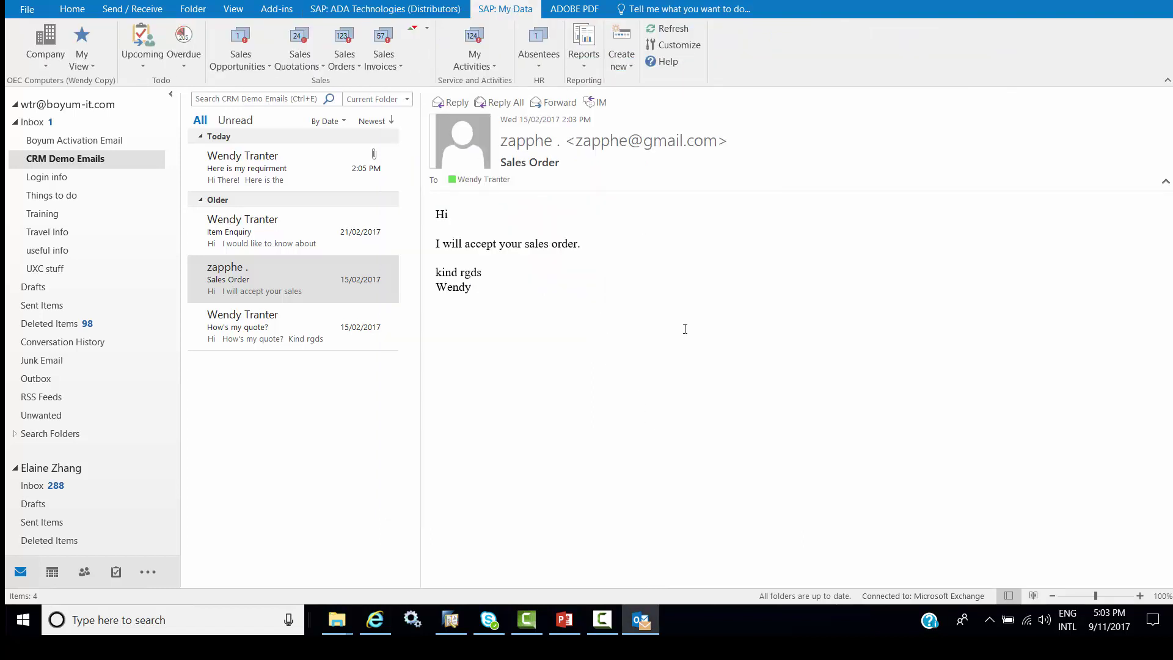
left_click(42, 58)
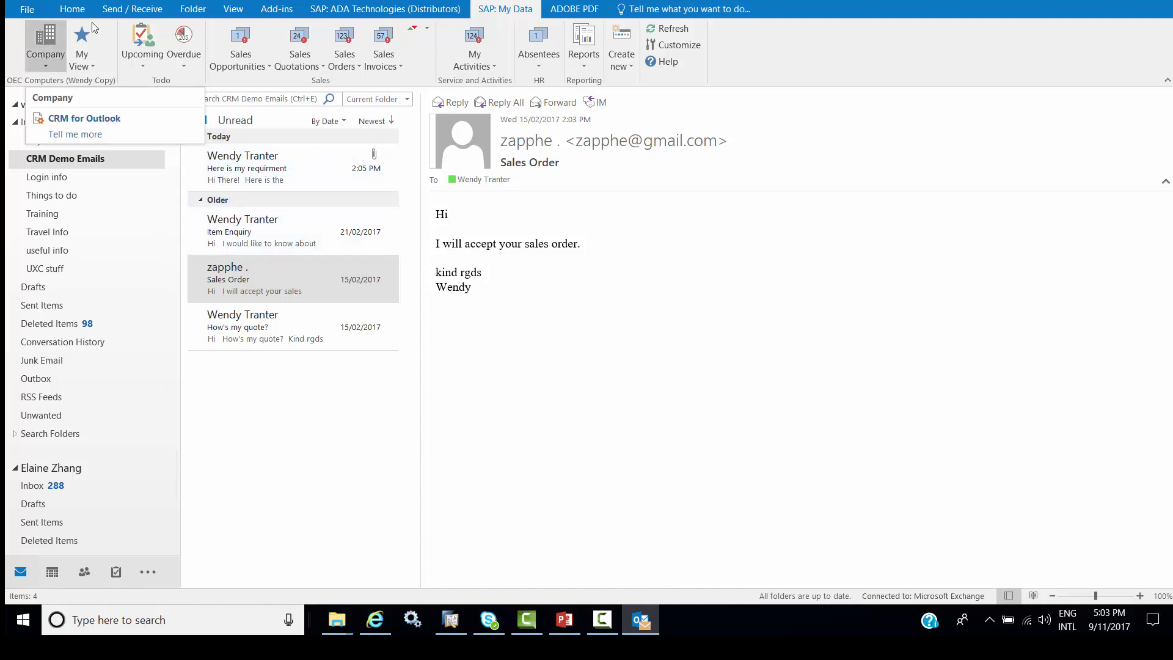
left_click(743, 35)
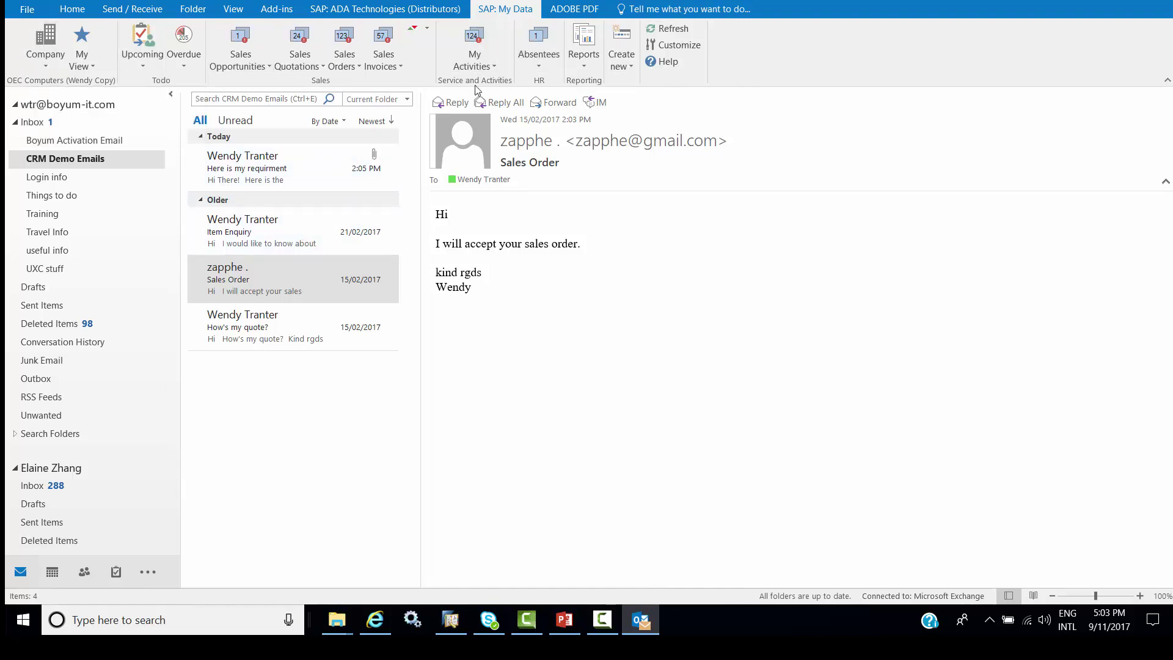
left_click(40, 66)
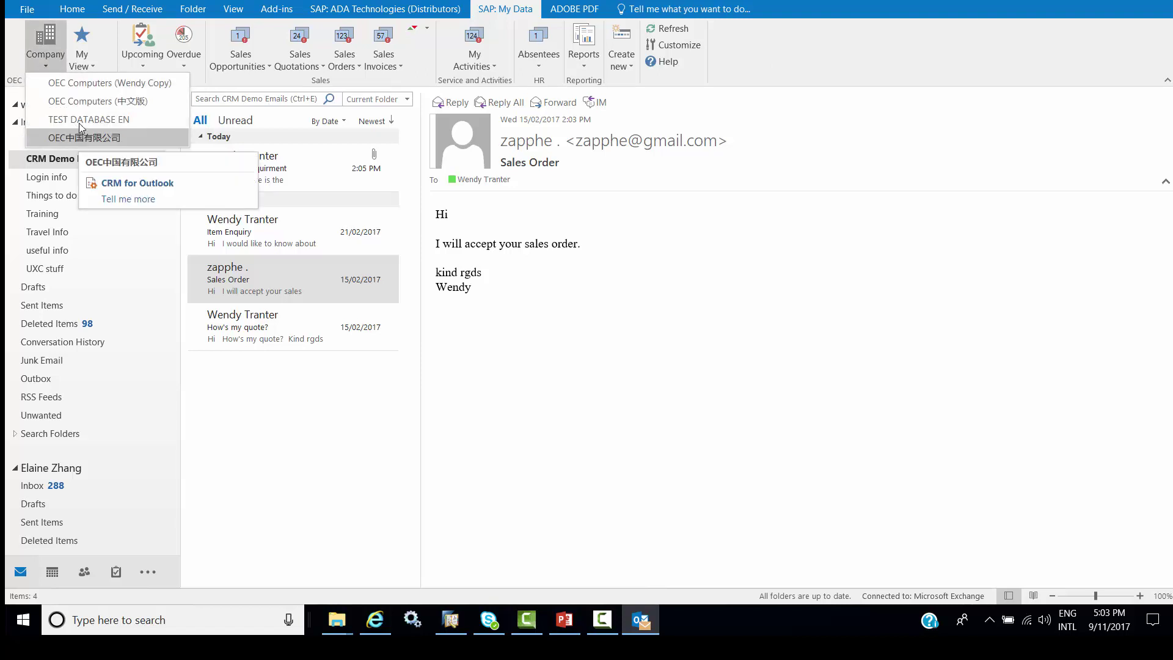
left_click(77, 105)
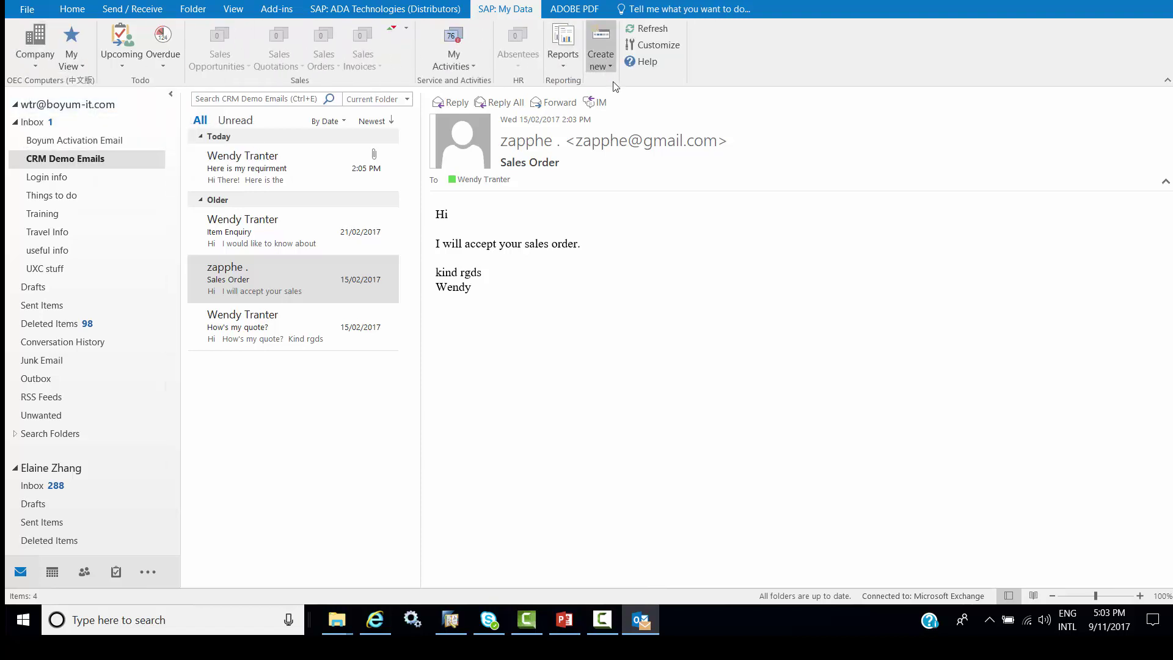
left_click(34, 64)
left_click(44, 84)
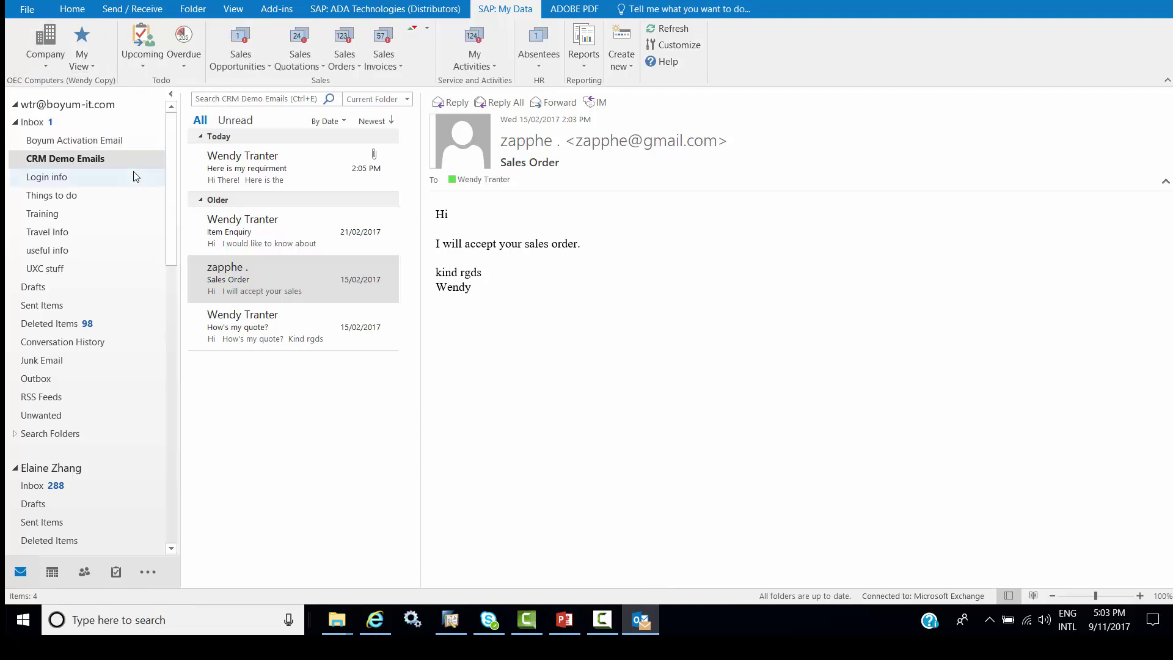
Review the features enabled for My View in the My Data customization and accept them as they are.
left_click(79, 58)
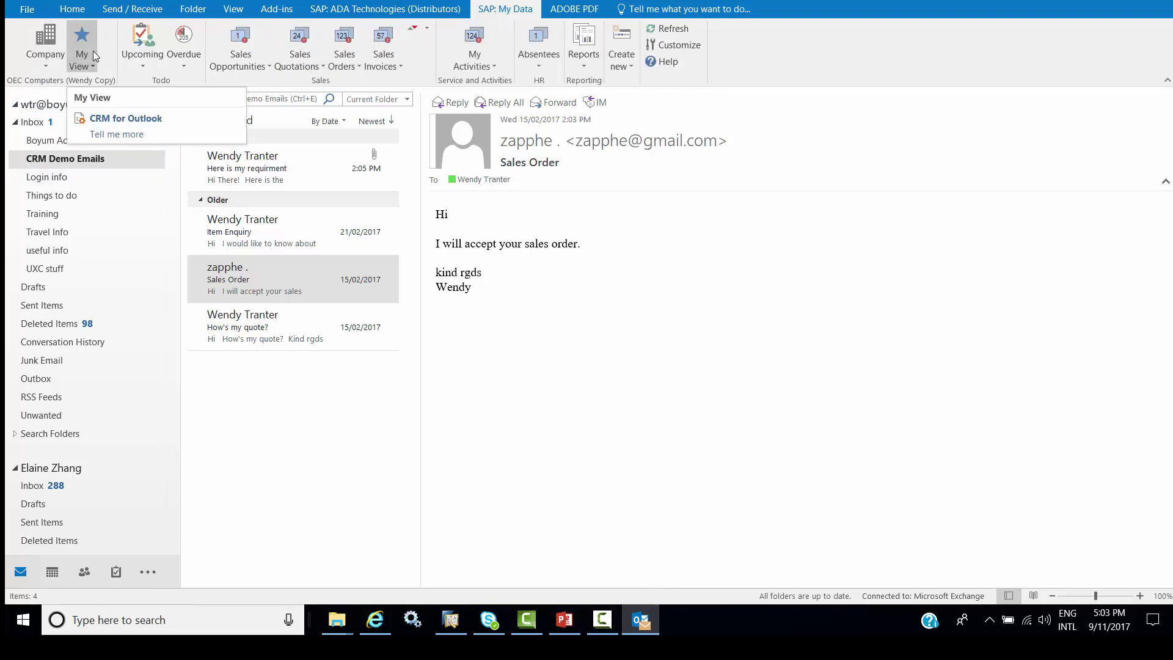
left_click(681, 46)
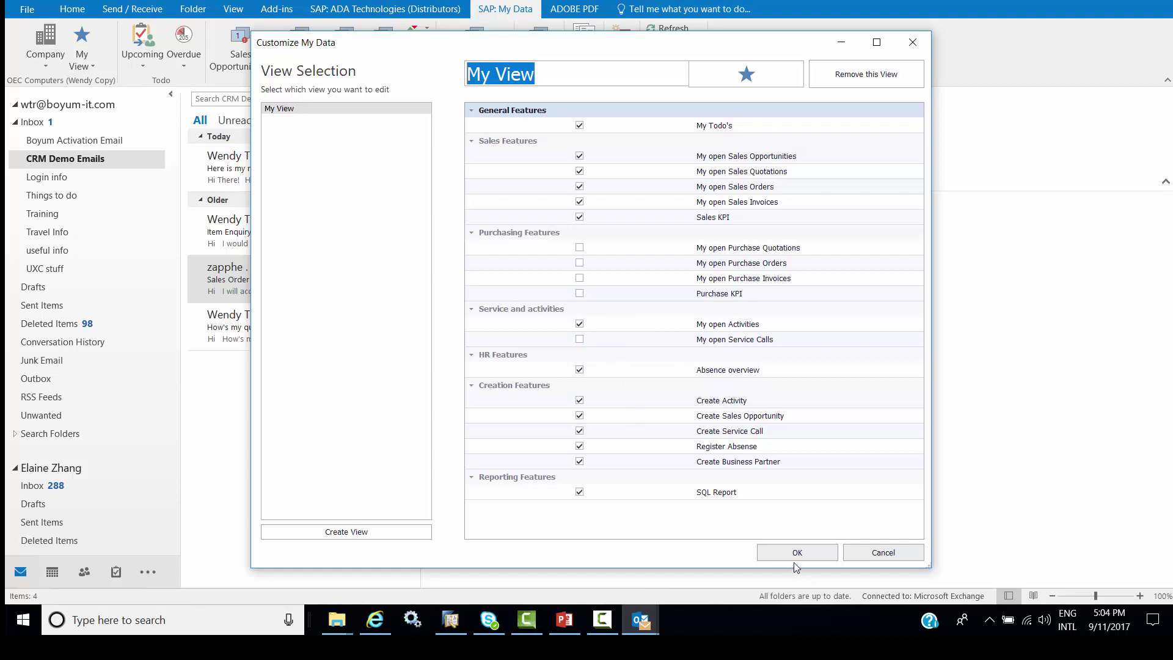
left_click(772, 553)
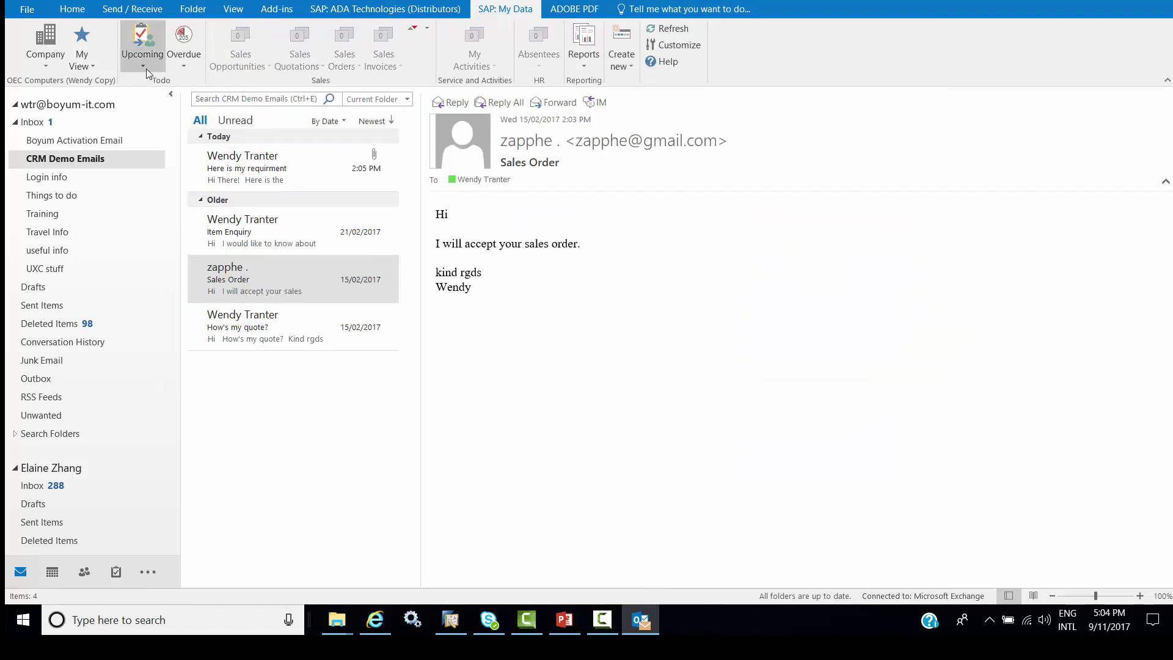
View the upcoming to-dos and the sales KPI overview in My Data.
mouse_move(144, 67)
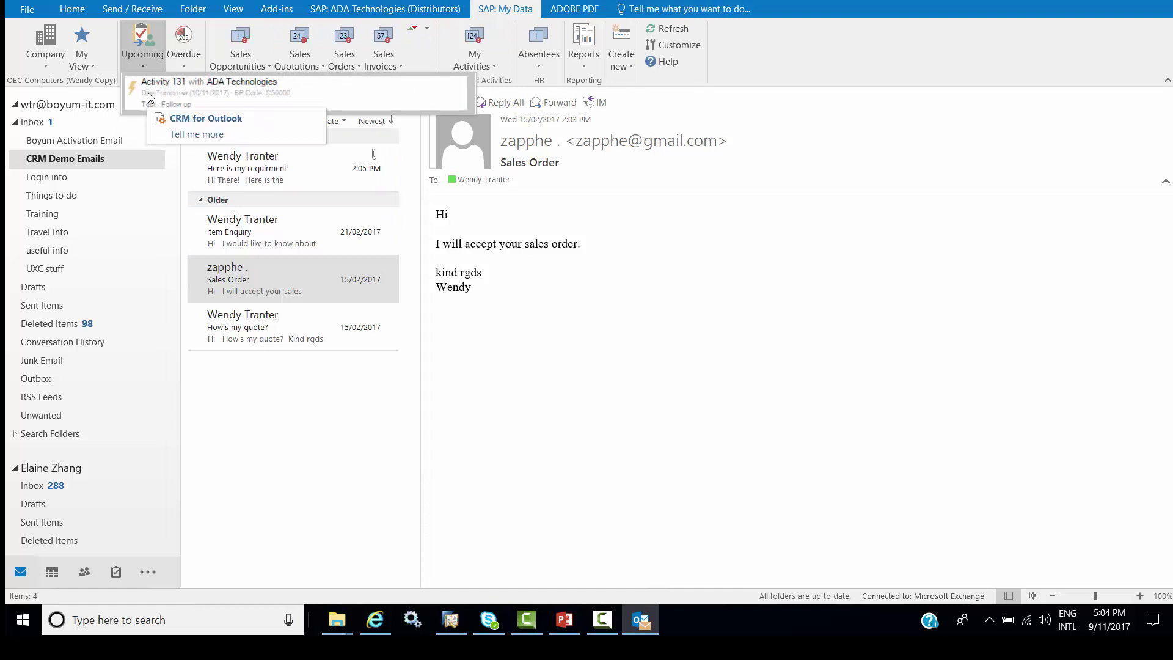
mouse_move(193, 54)
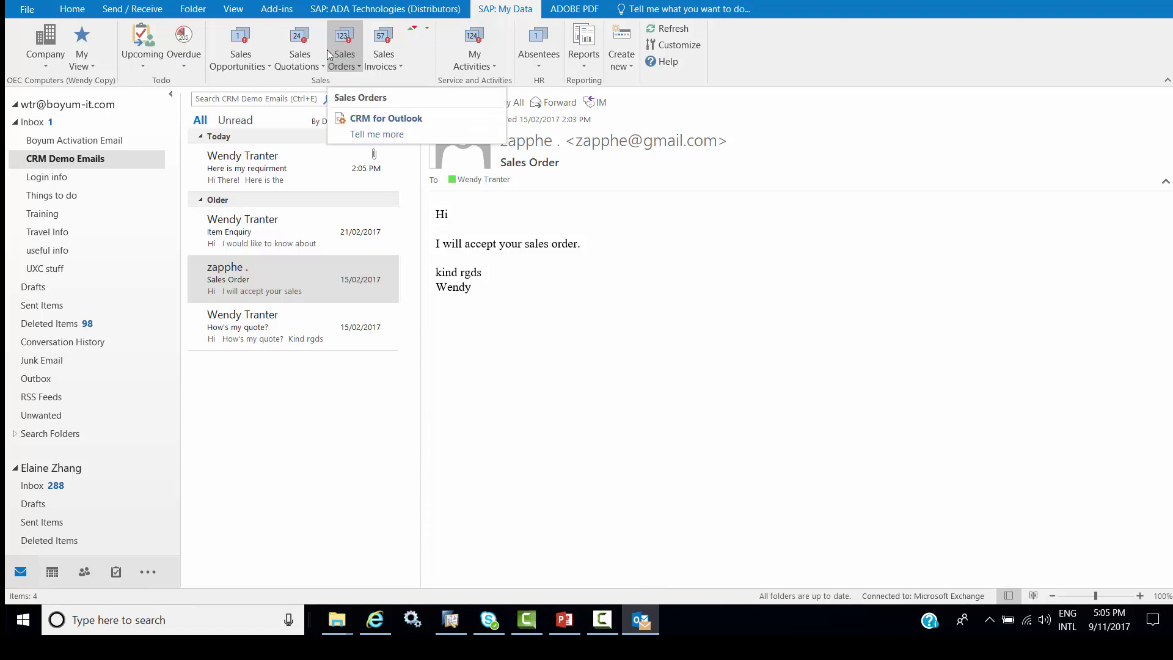
left_click(426, 29)
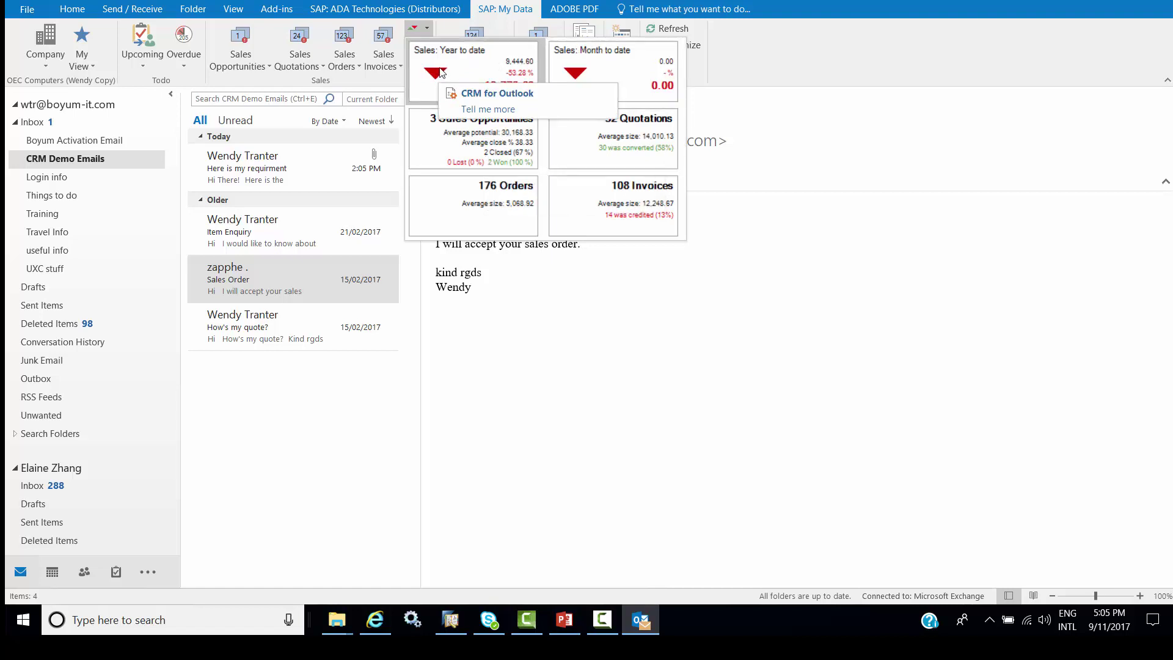
left_click(483, 56)
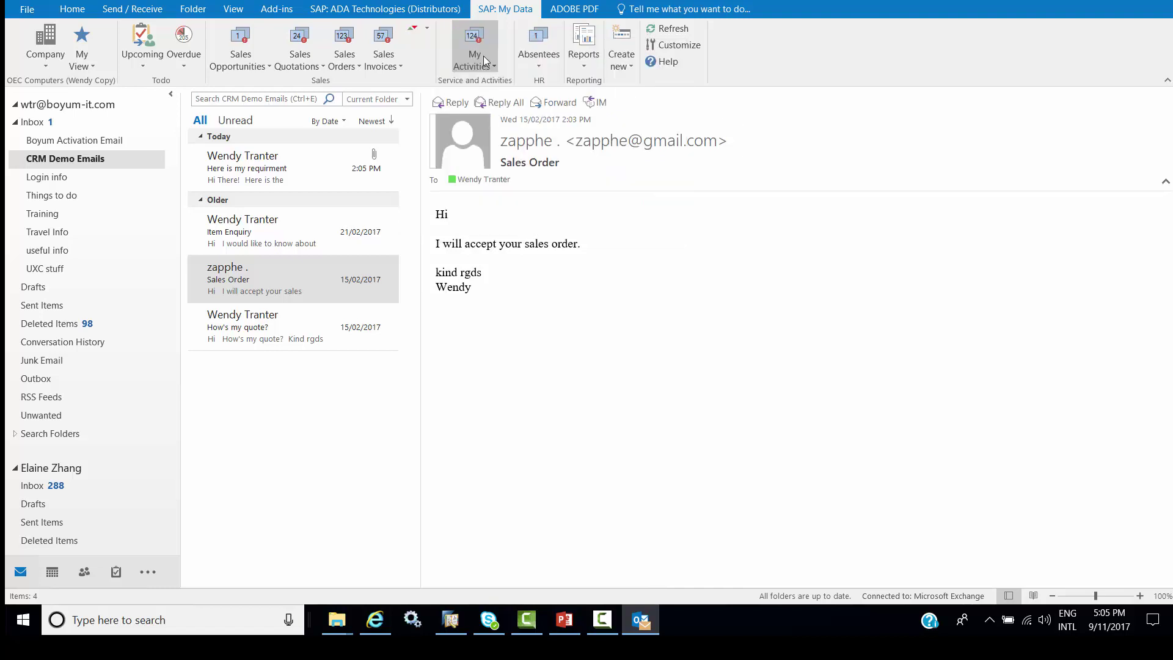
Look through the open activities list and view the registered absentees.
left_click(483, 56)
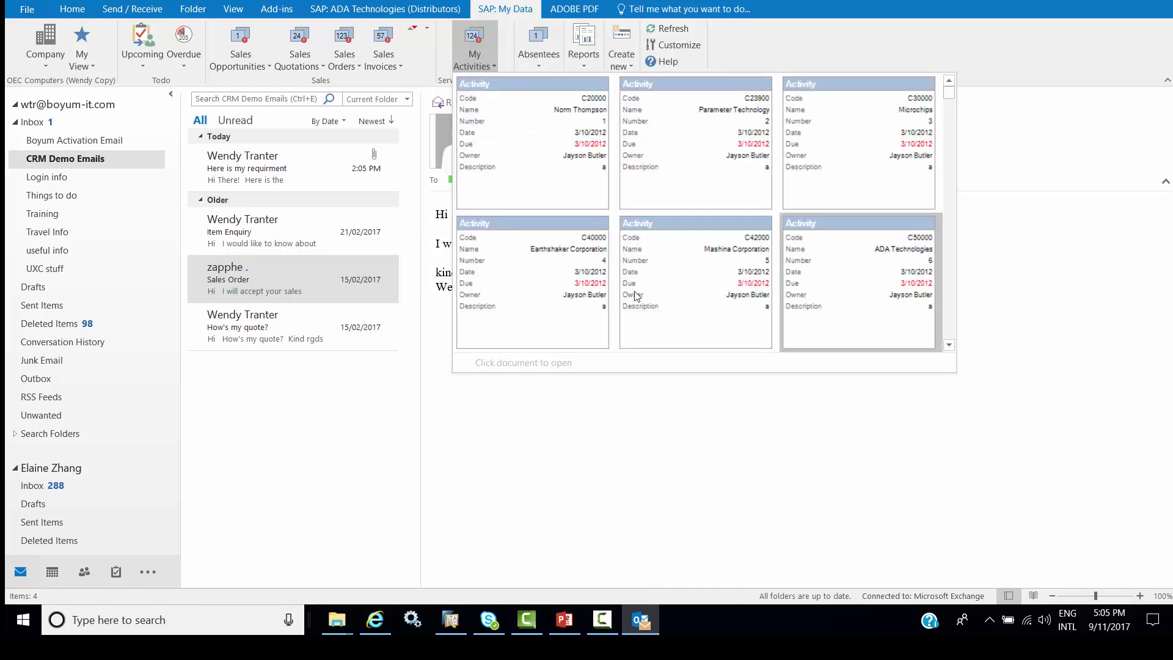
left_click(1100, 245)
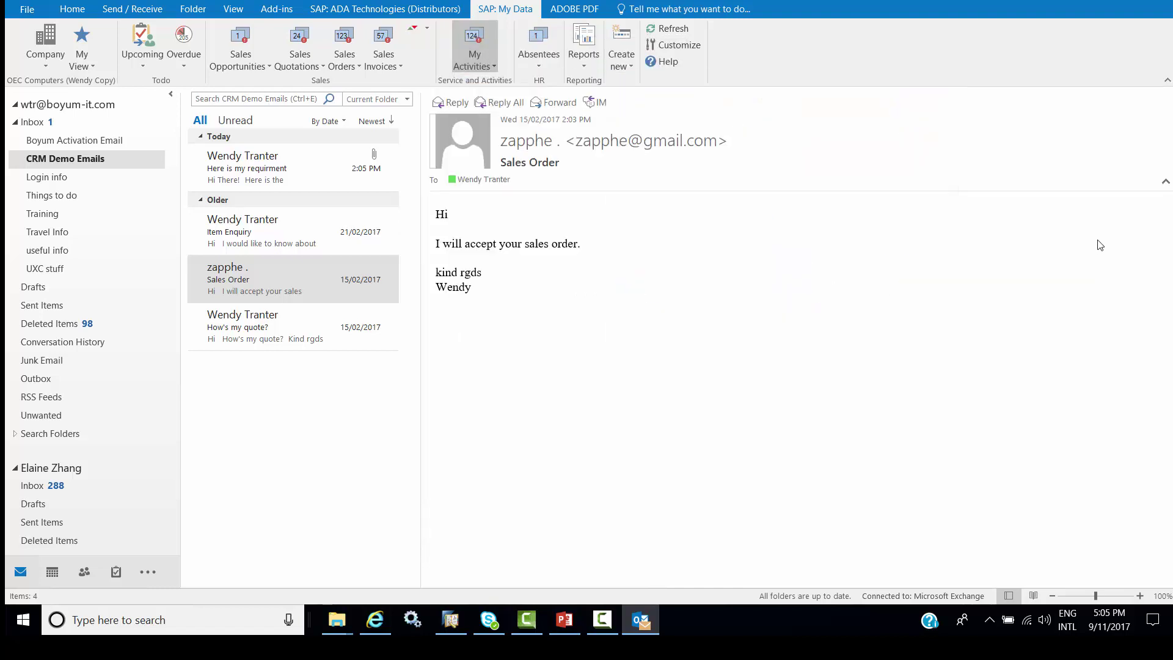
left_click(541, 61)
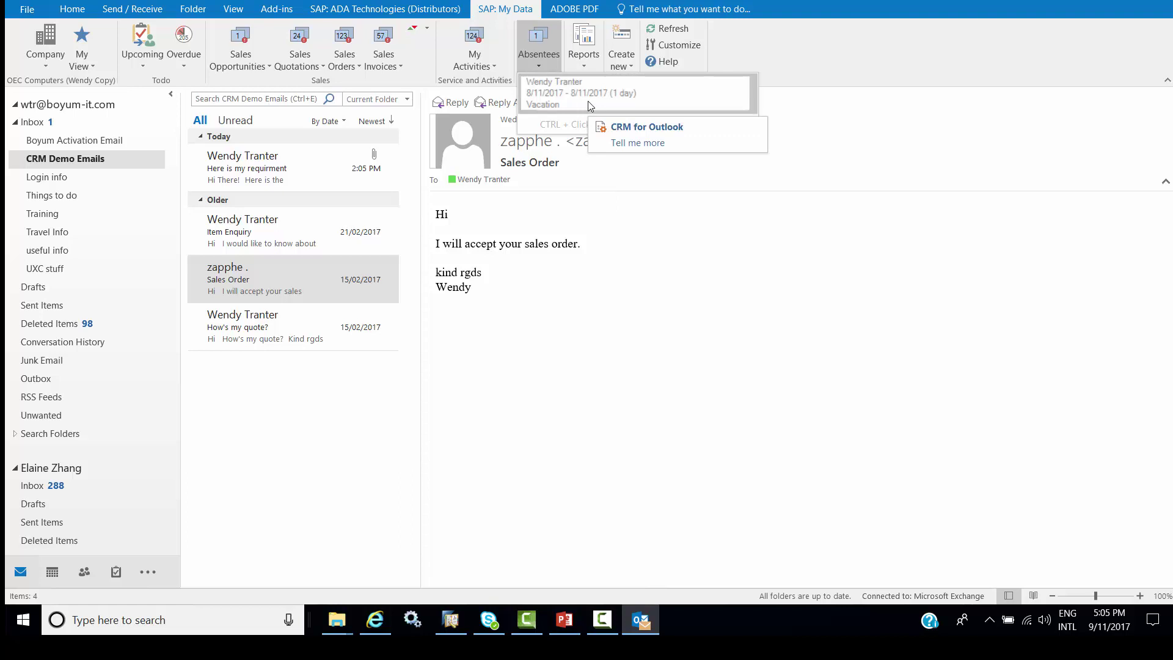
Register a Vacation absence on 9/11/2017 for the last listed employee, with the first listed employee as approver, and close the absence form.
left_click(622, 56)
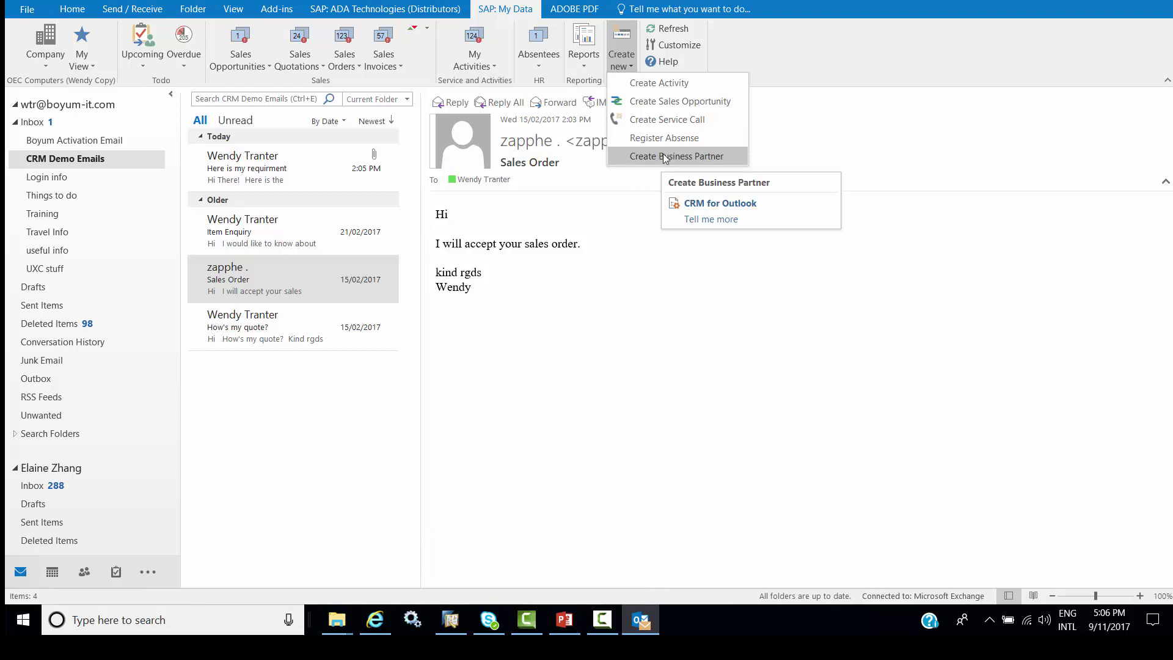
left_click(655, 138)
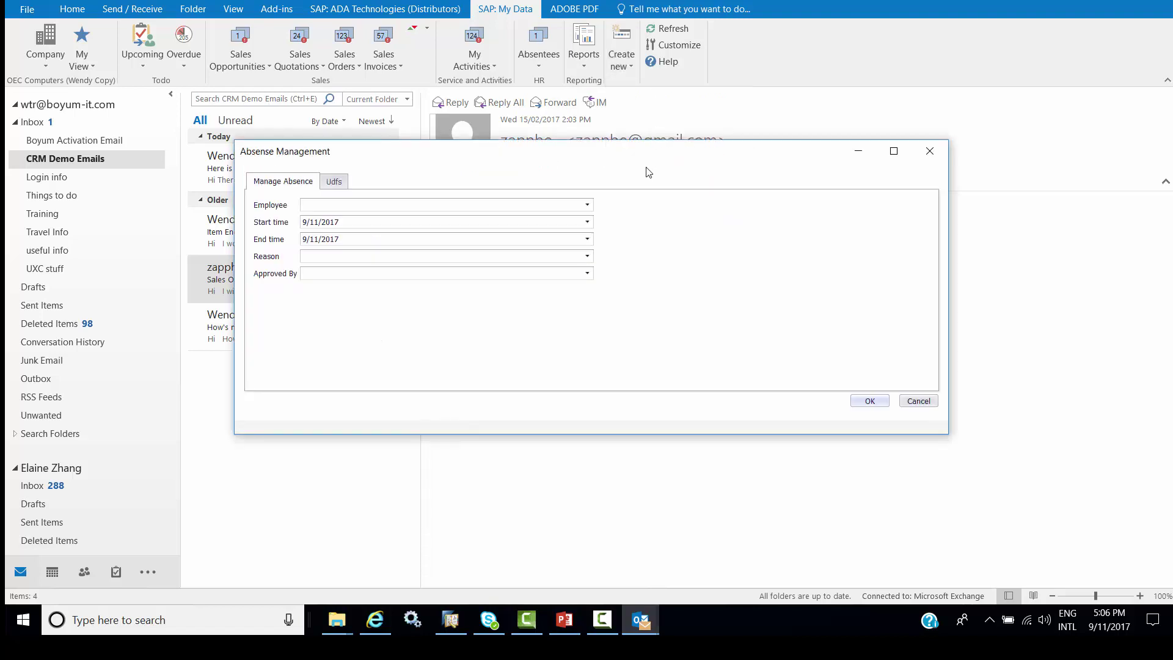
left_click(587, 205)
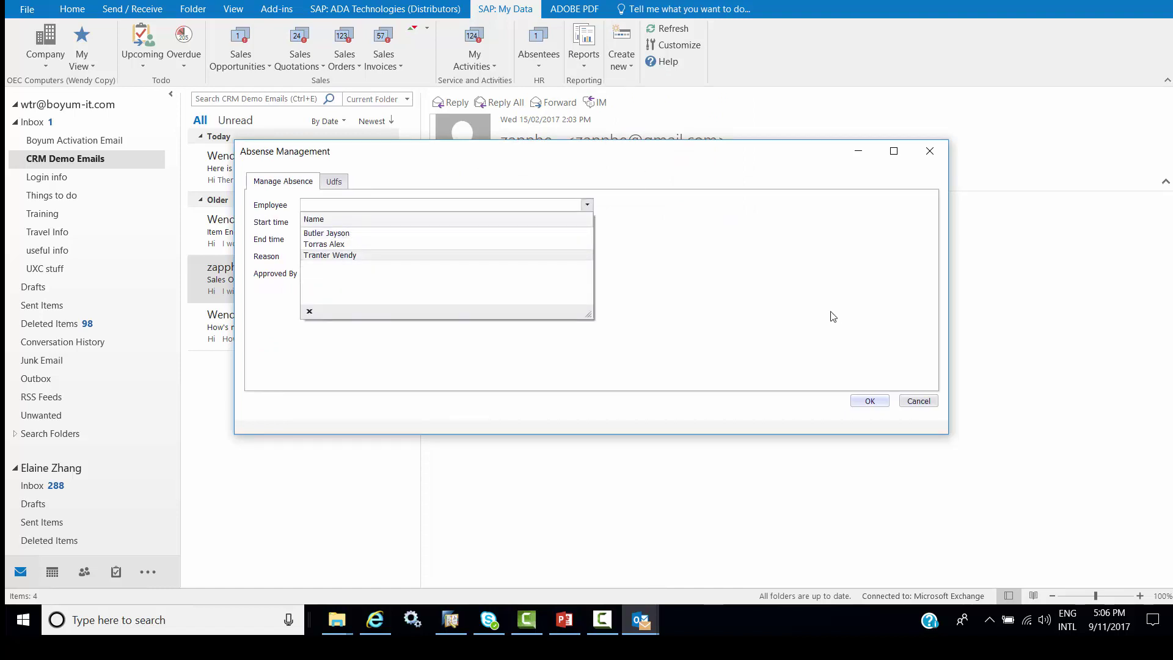
left_click(351, 256)
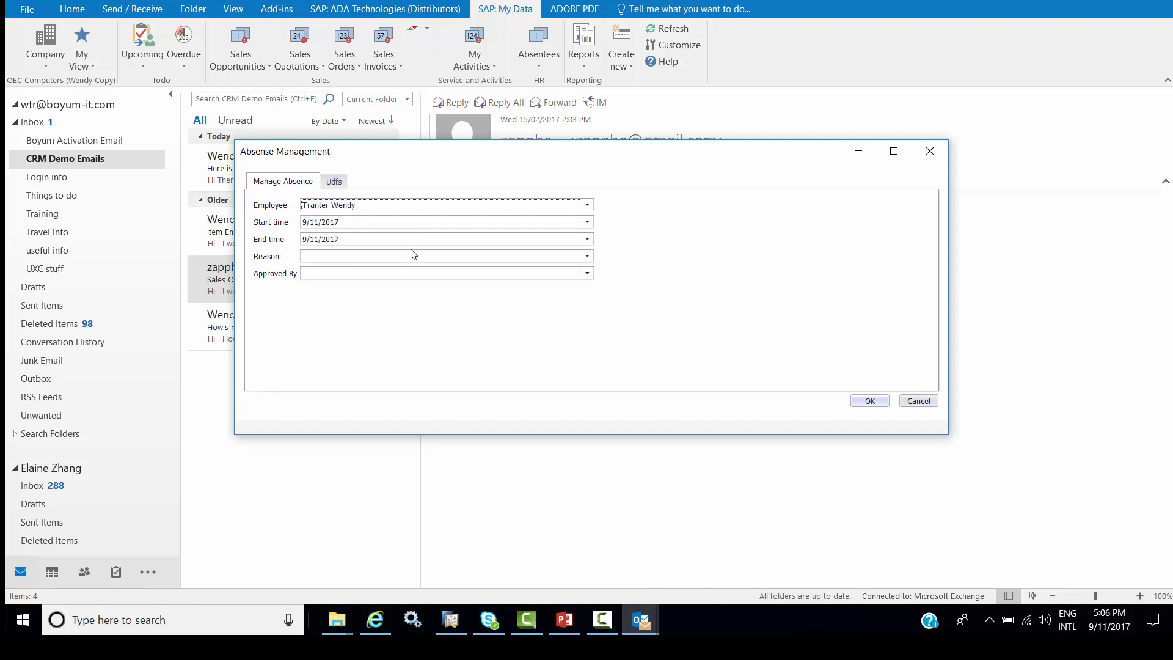
left_click(587, 256)
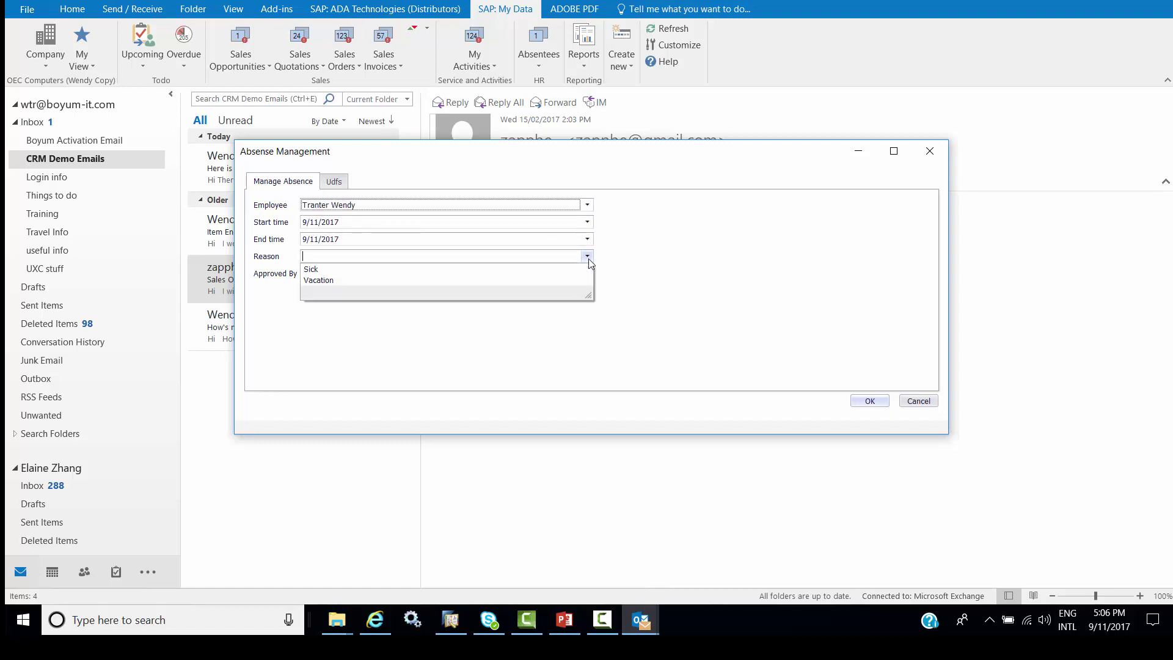
left_click(408, 285)
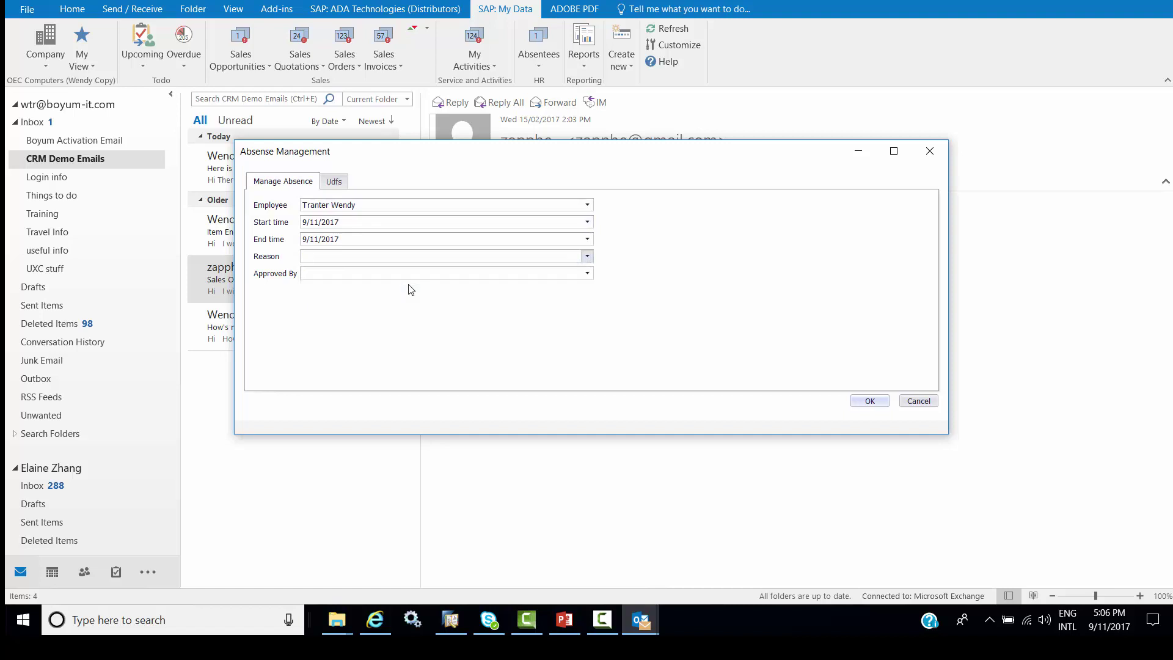
left_click(588, 273)
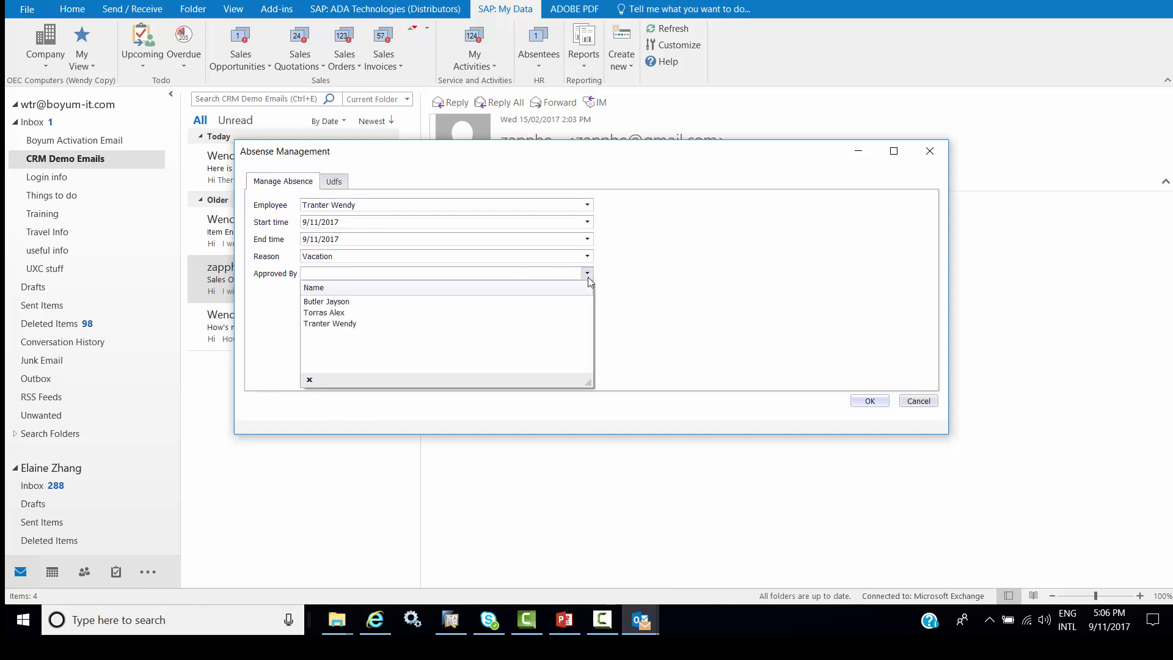
left_click(357, 304)
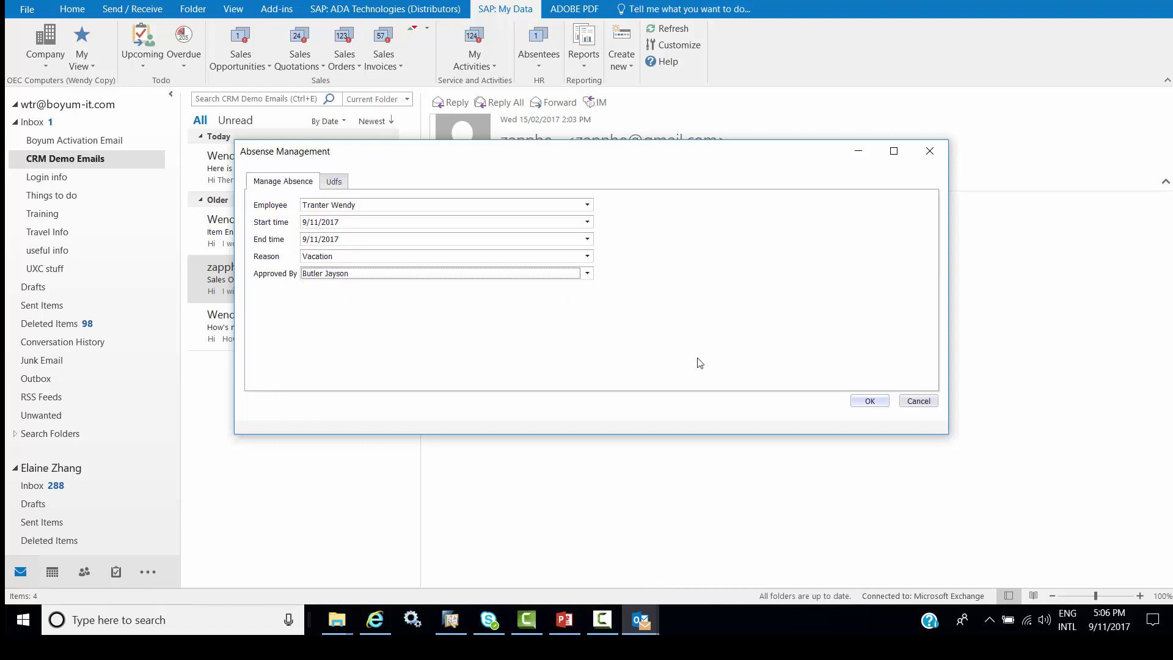
left_click(866, 402)
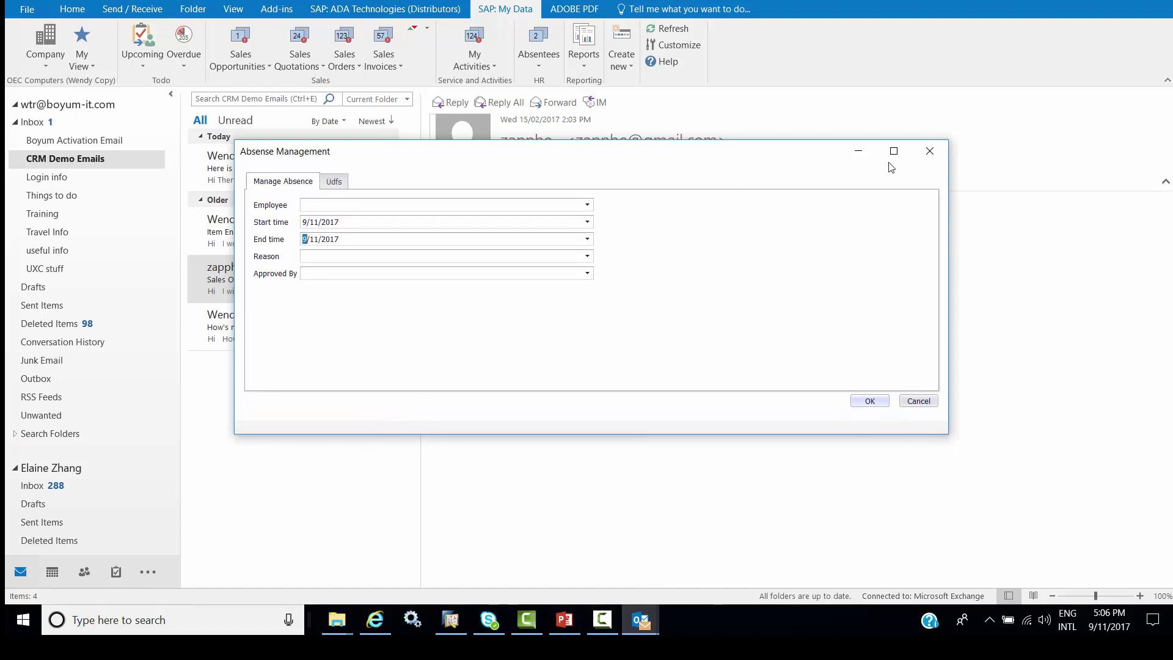
left_click(919, 403)
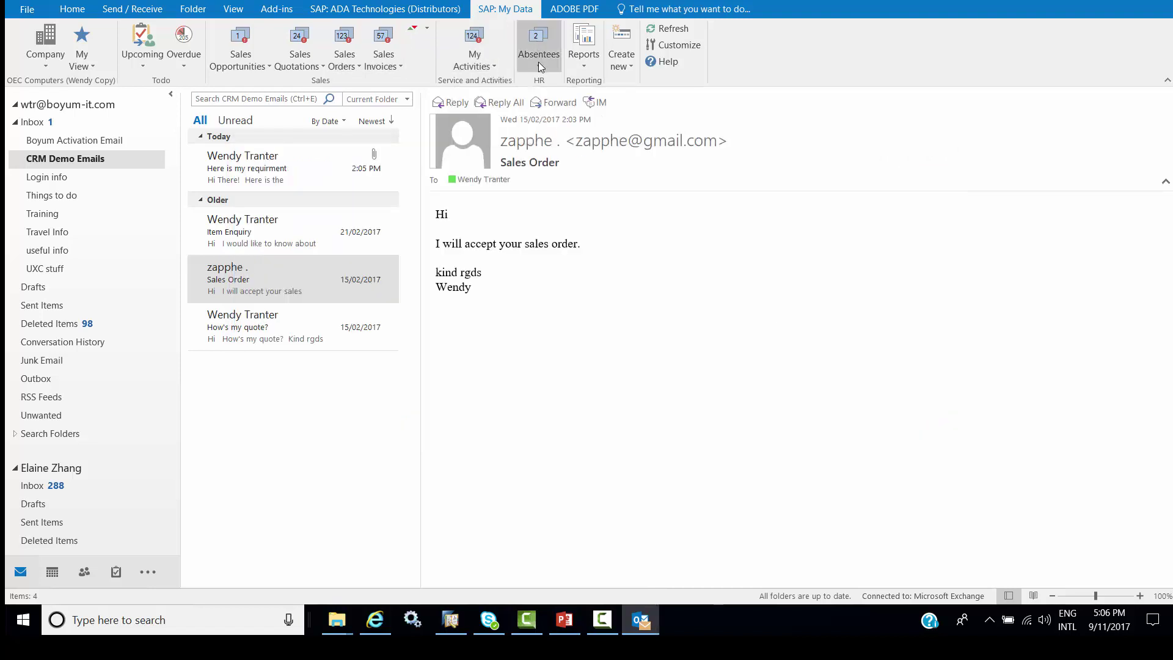
mouse_move(541, 65)
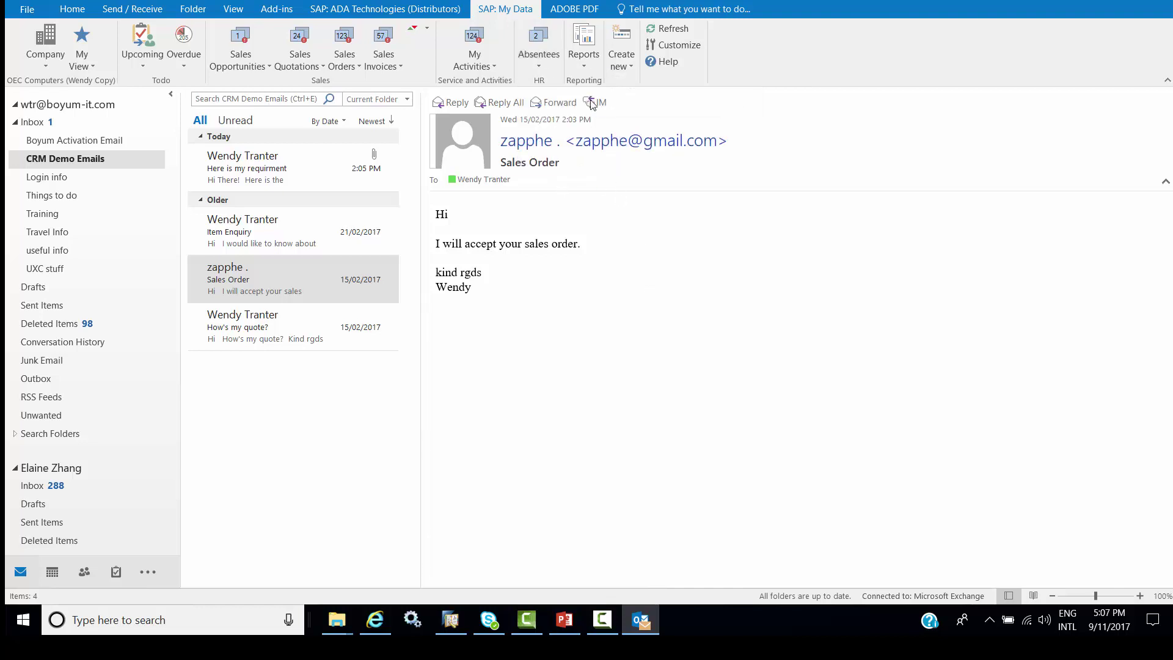
mouse_move(581, 67)
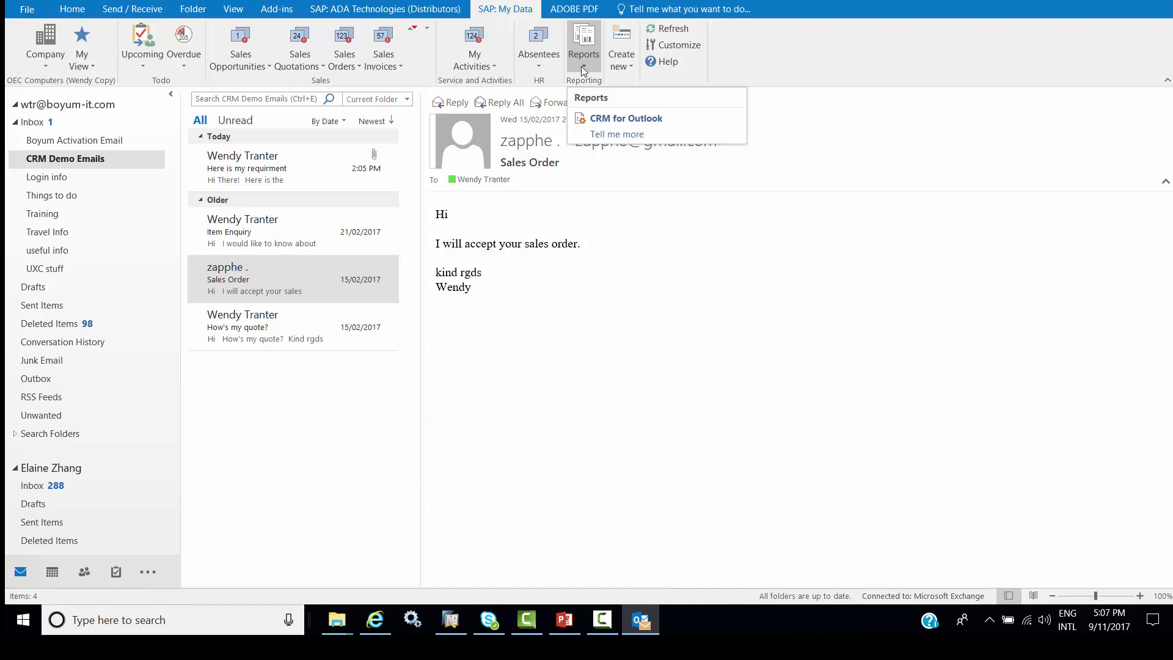